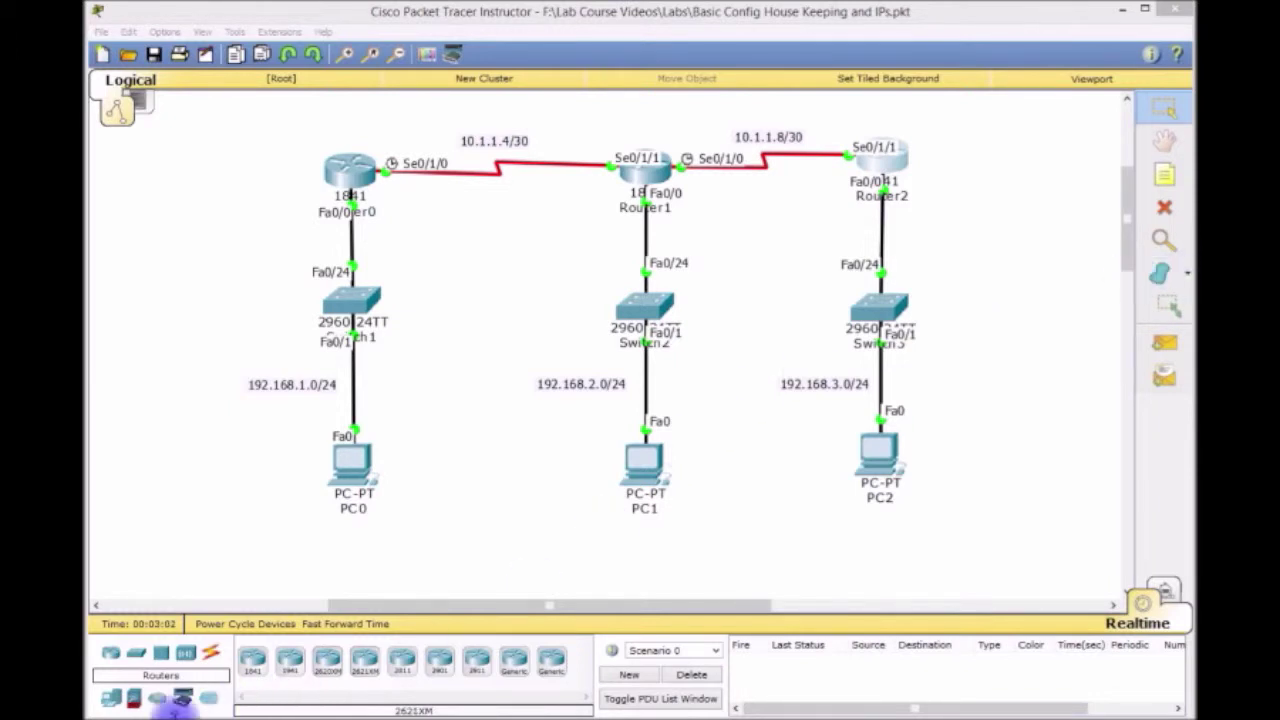
- Bring up the Windows Start menu over the three-router Packet Tracer topology
{"action": "key", "text": "super"}
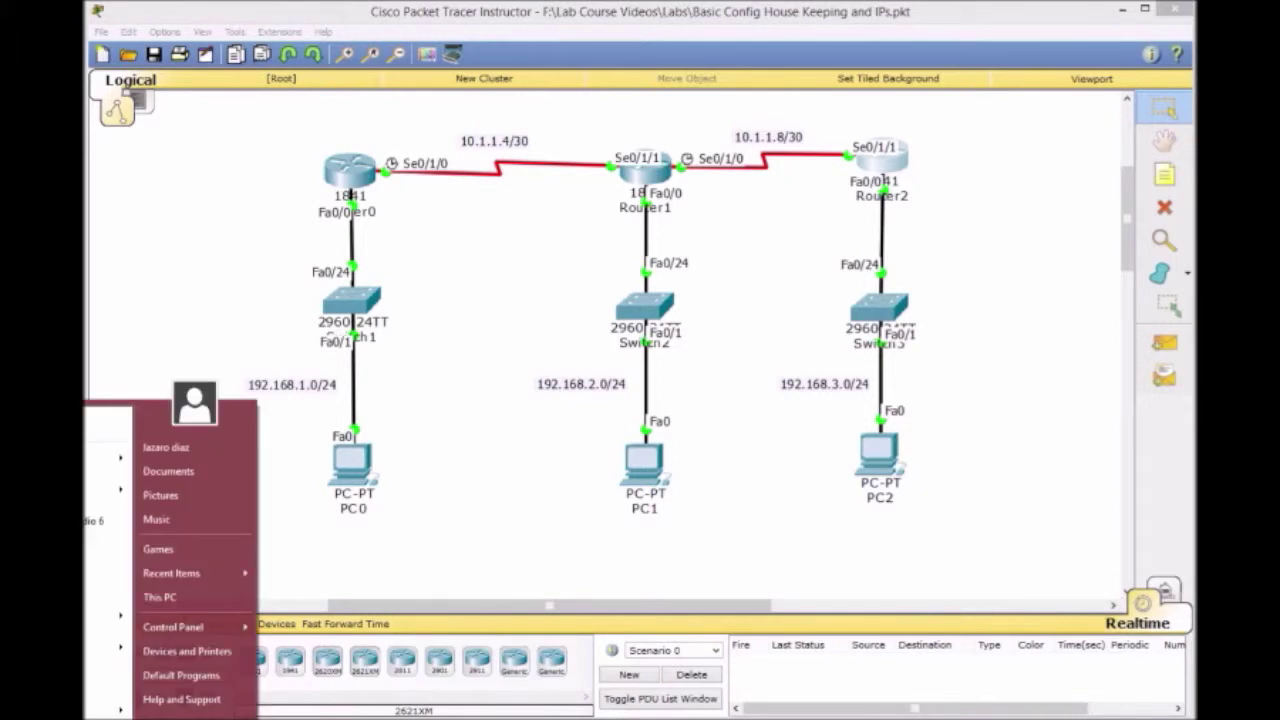
- Open a blank Notepad window at the top-left and set its Consolas font to size 20
{"action": "left_click", "coordinate": [100, 457]}
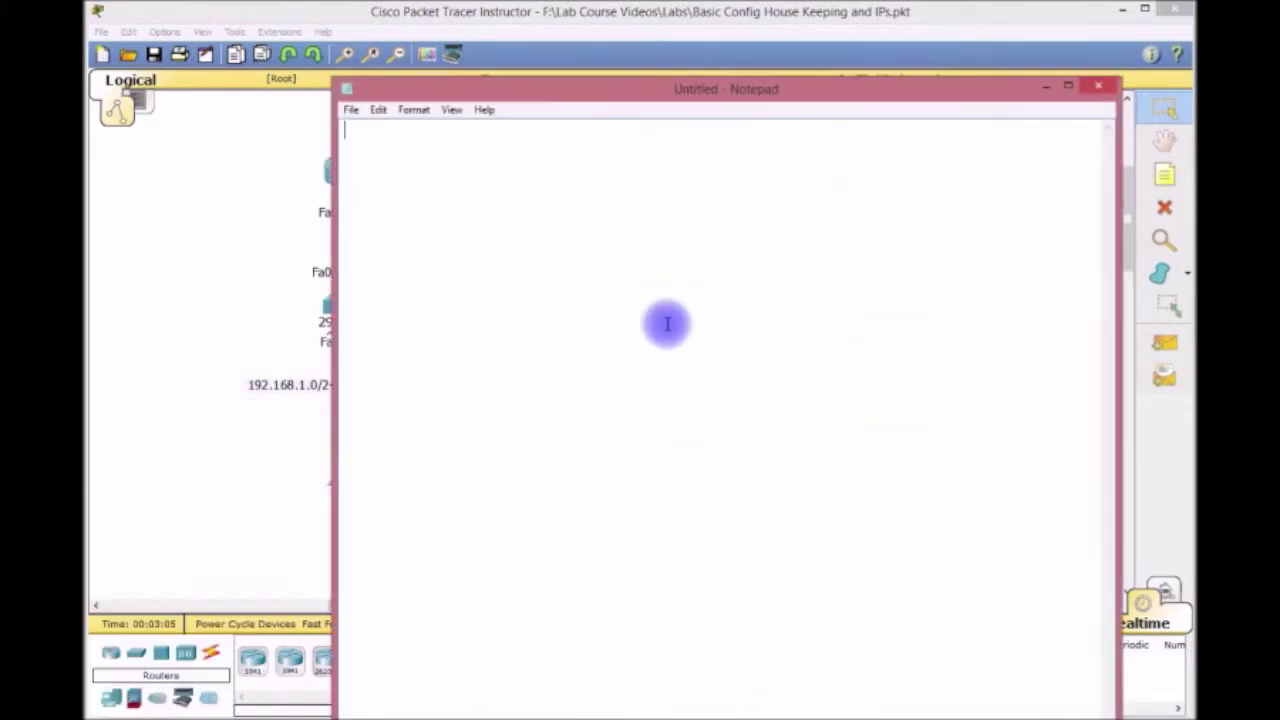
{"action": "left_click_drag", "start_coordinate": [605, 95], "coordinate": [349, 20]}
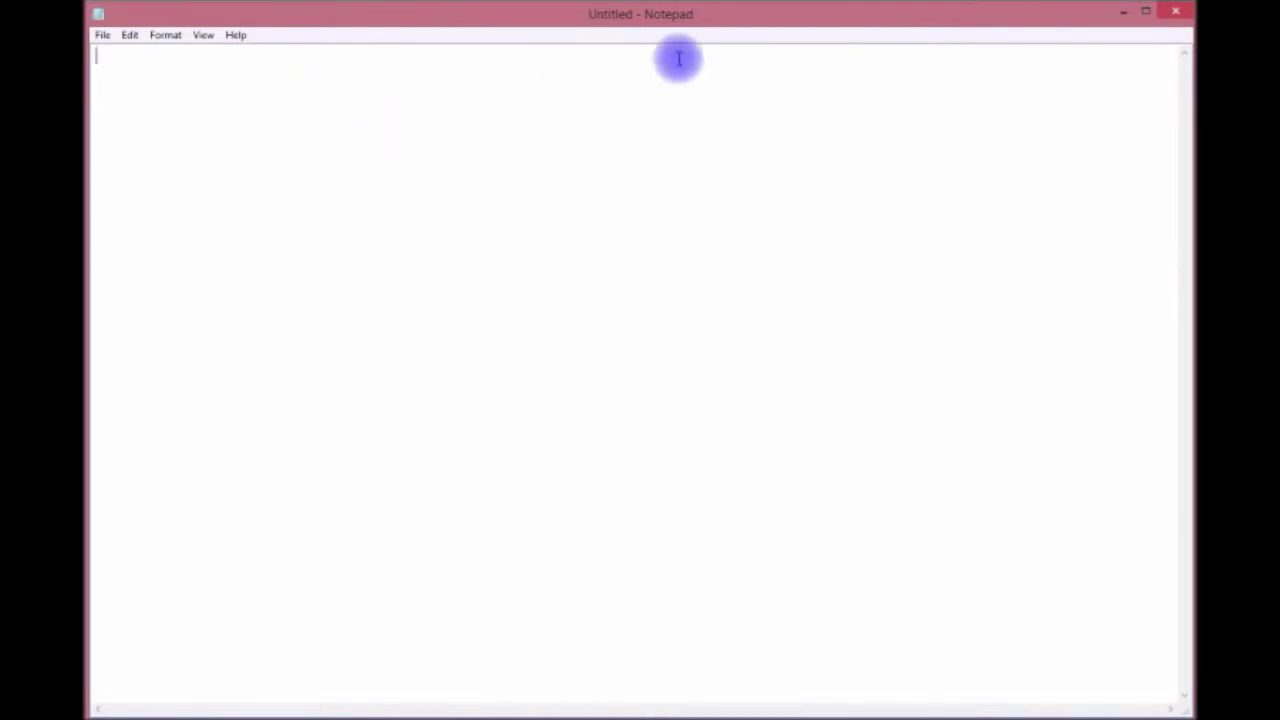
{"action": "left_click", "coordinate": [170, 35]}
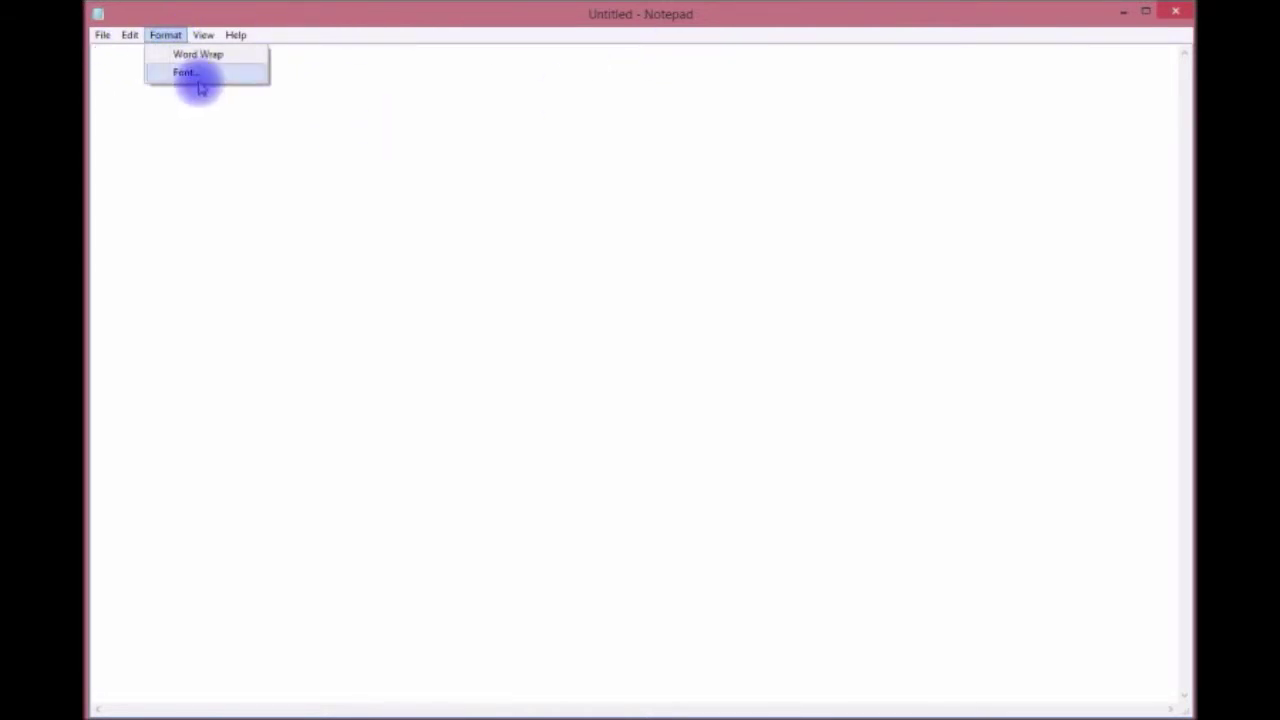
{"action": "left_click", "coordinate": [196, 72]}
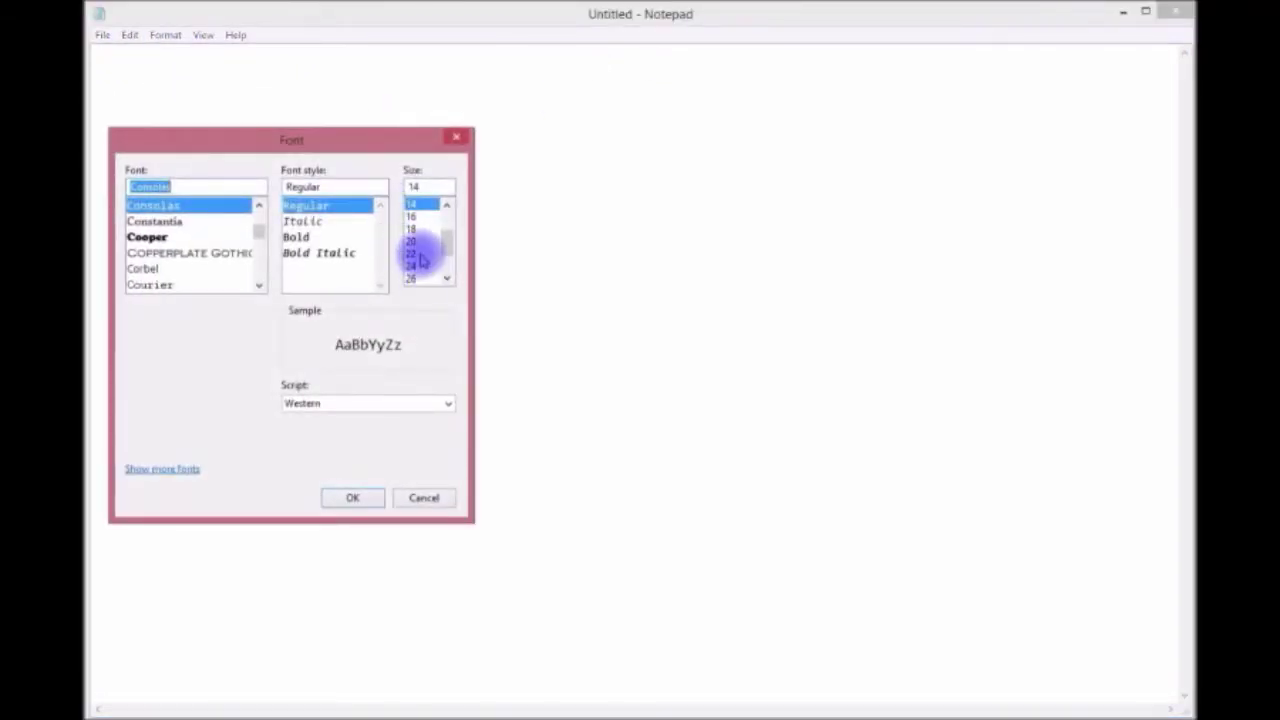
{"action": "left_click", "coordinate": [418, 242]}
{"action": "left_click", "coordinate": [355, 495]}
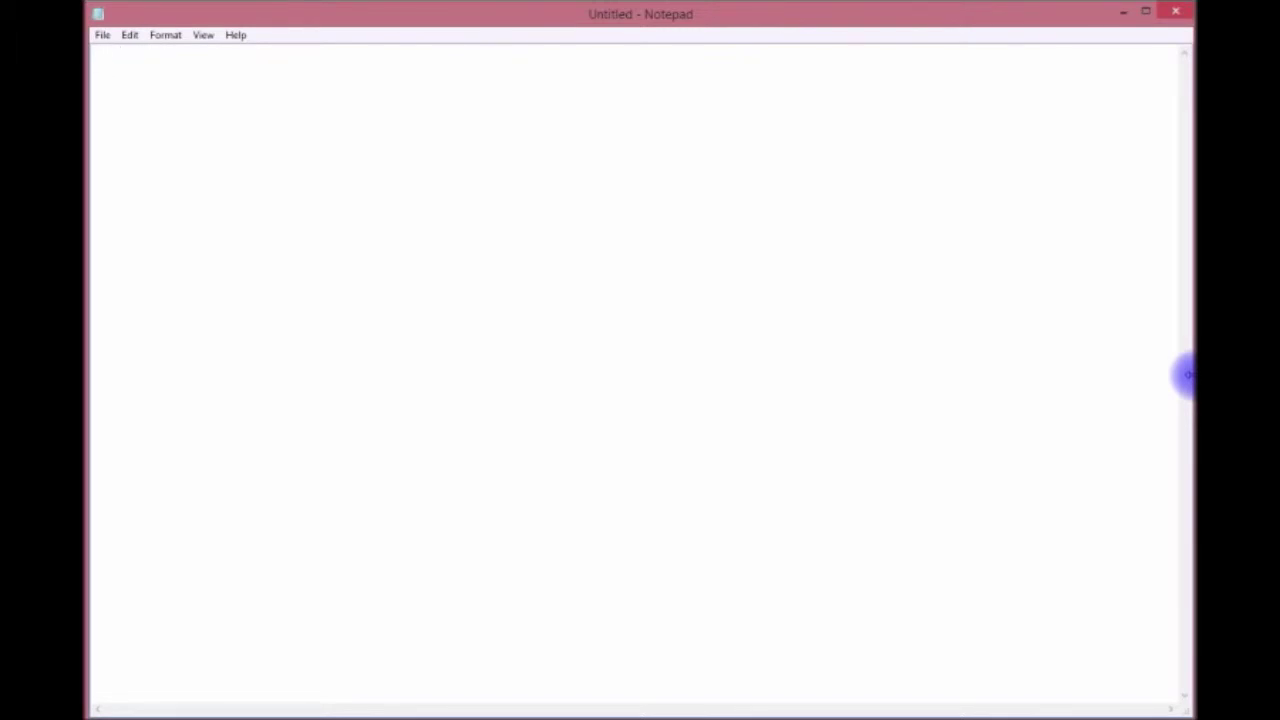
- Type the header CIDR, SUBNET MASK, WILDCARD MASK and the row /30, 255.255.255.252, 0.0.0.3
{"action": "type", "text": "CIDR"}
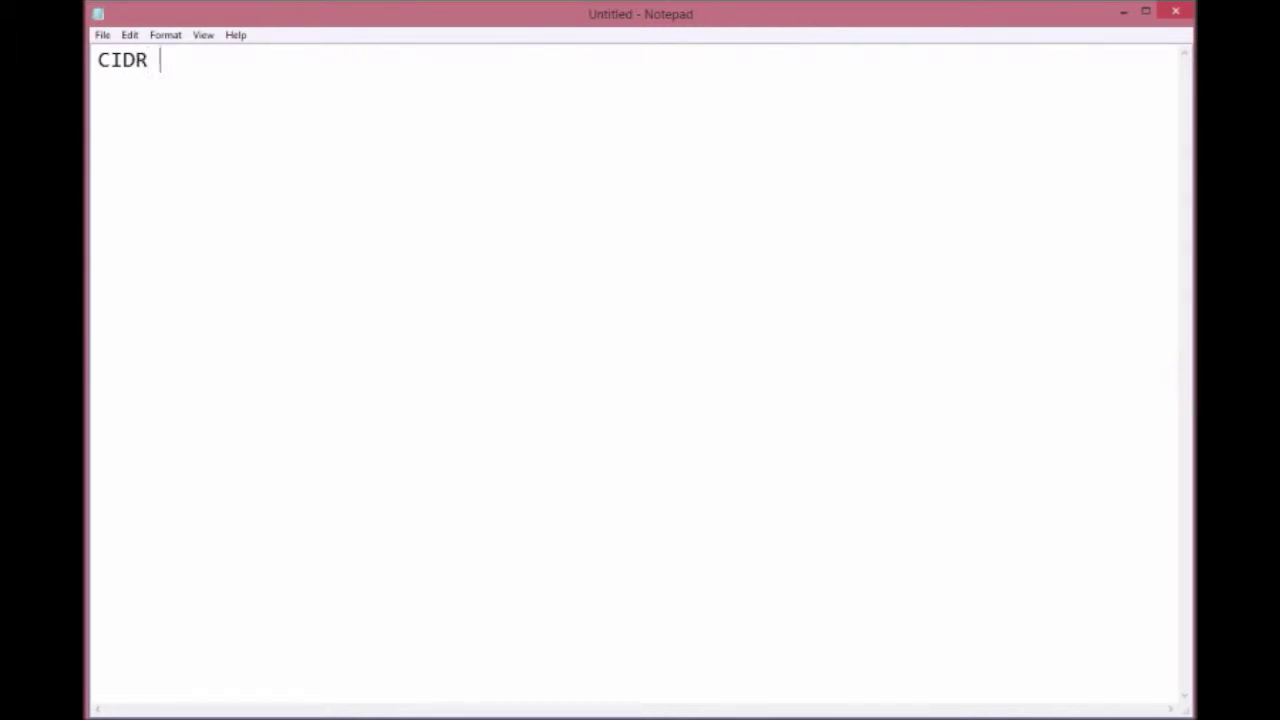
{"action": "type", "text": "      SUBNET MASK   "}
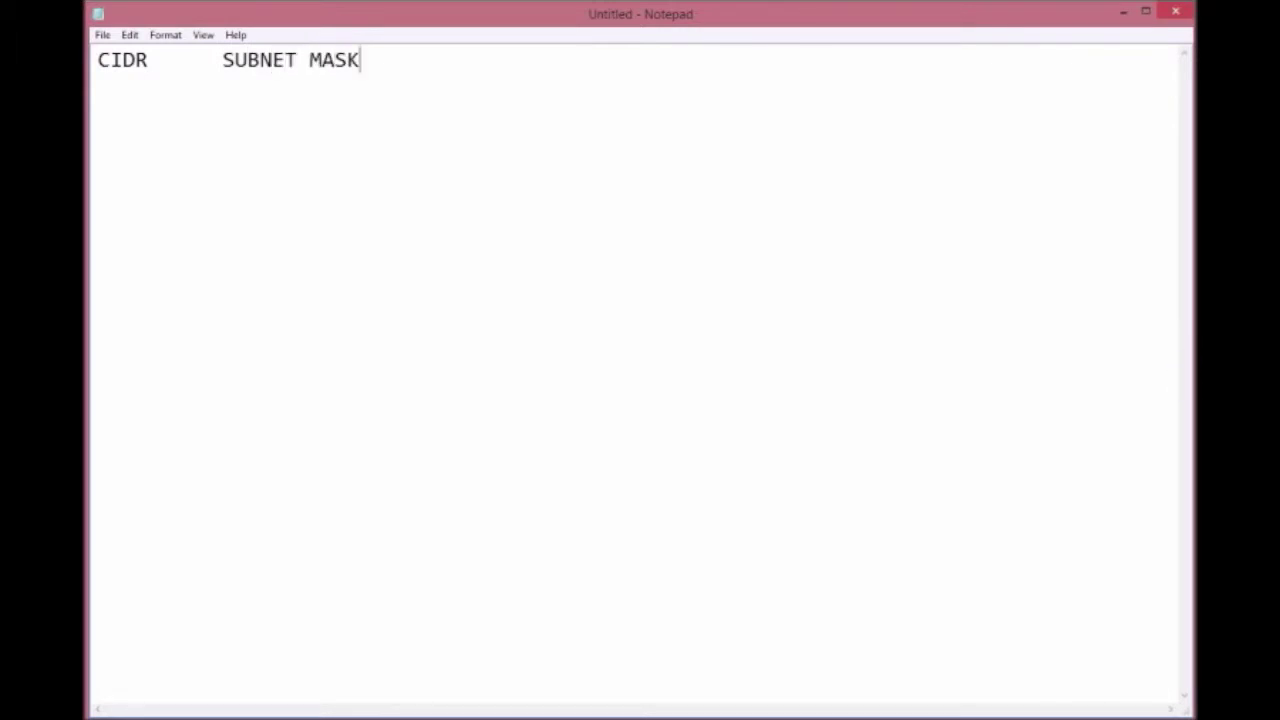
{"action": "type", "text": "   WILDCARD MAS"}
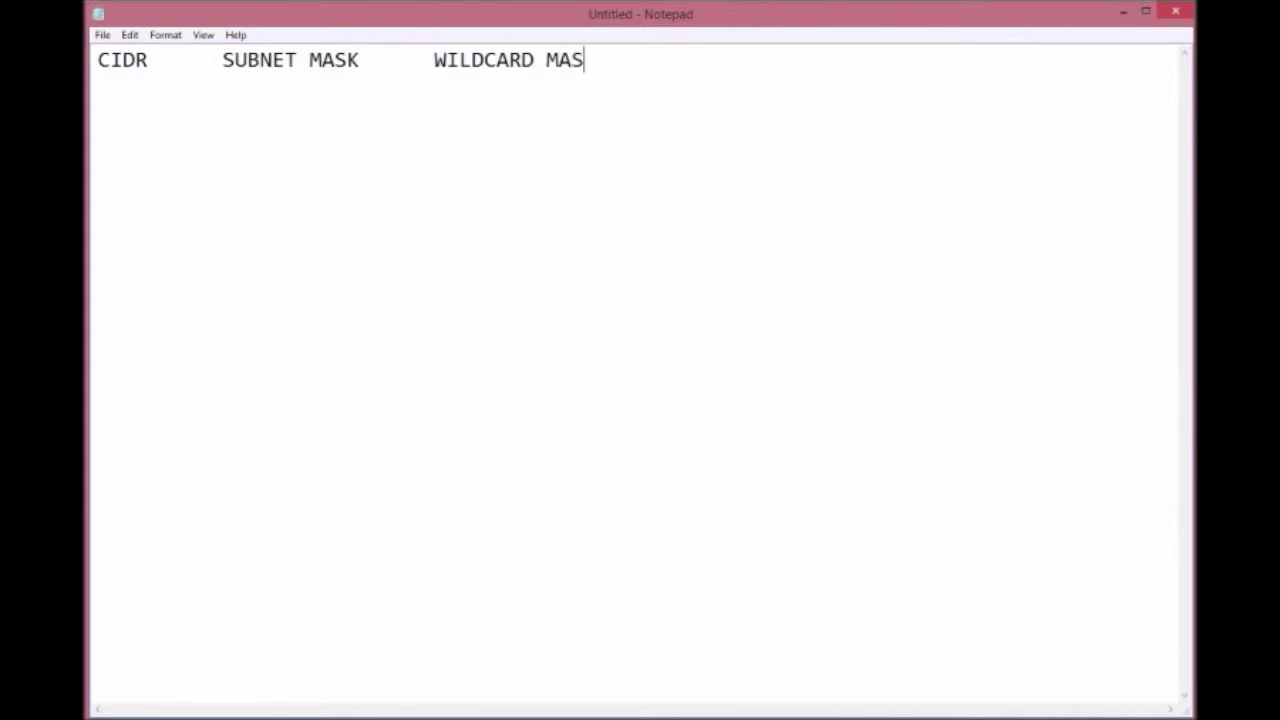
{"action": "type", "text": "K"}
{"action": "key", "text": "Return"}
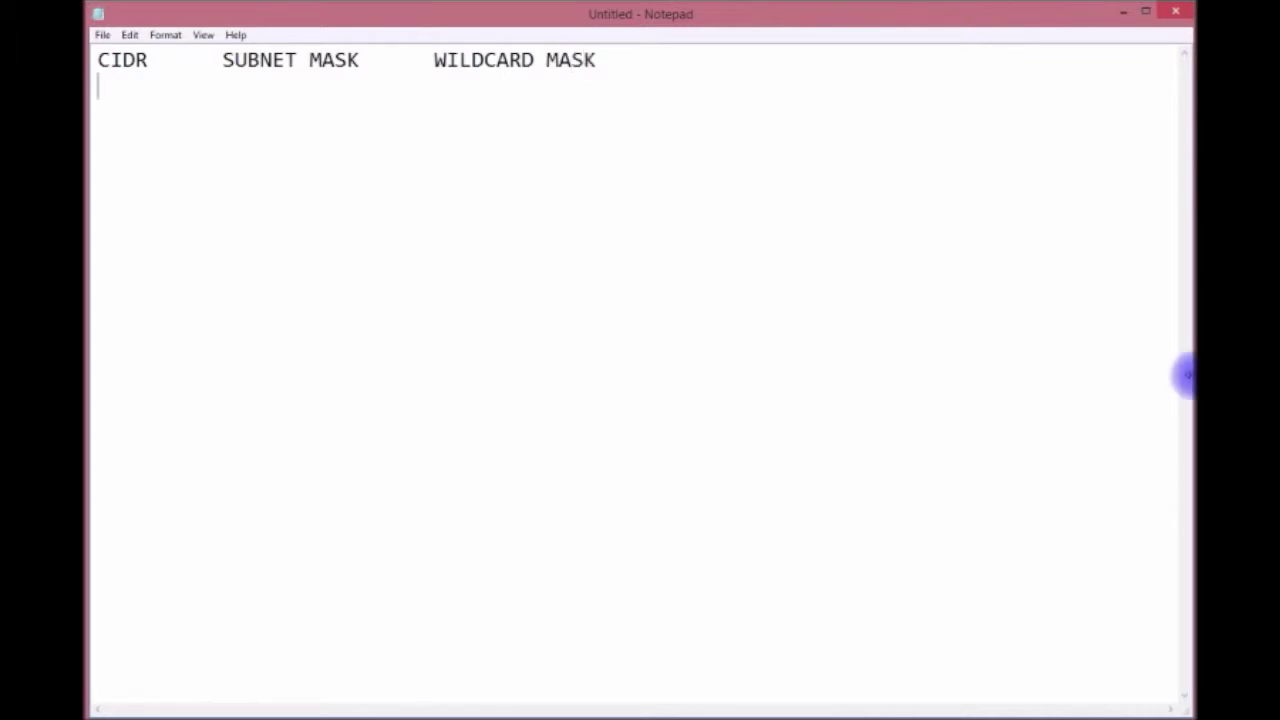
{"action": "type", "text": "/30      255"}
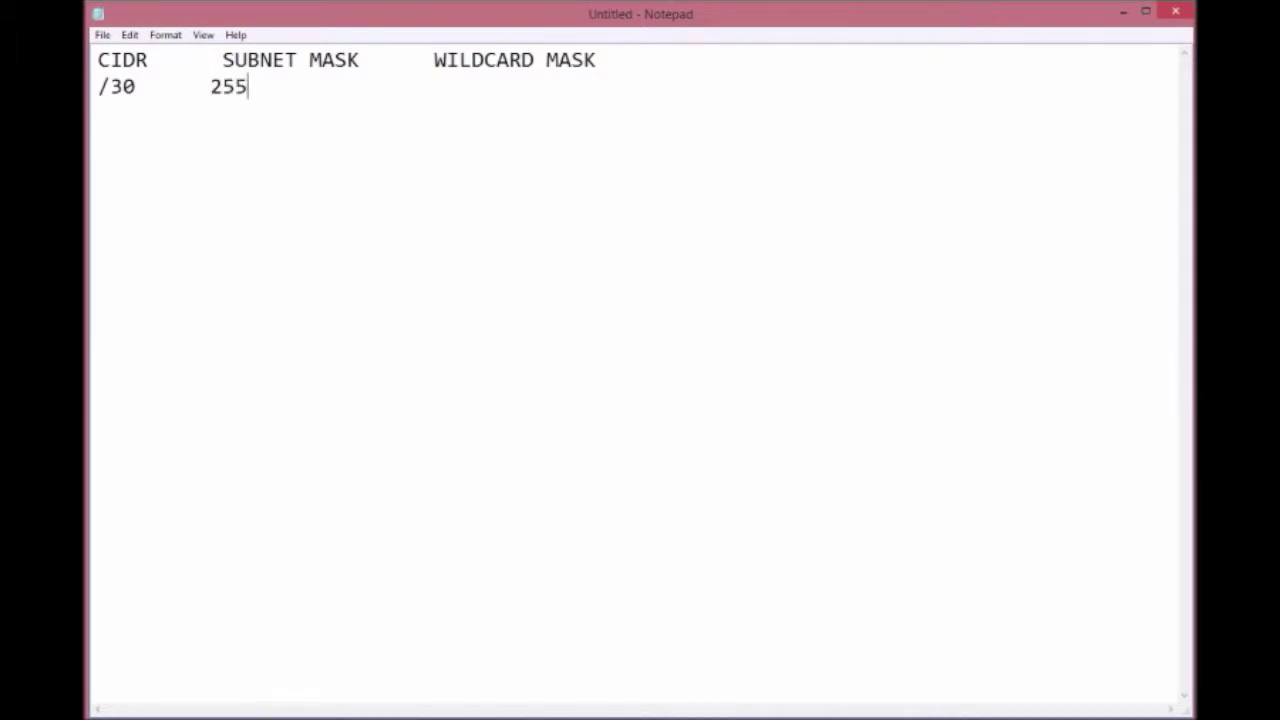
{"action": "type", "text": ".255.255"}
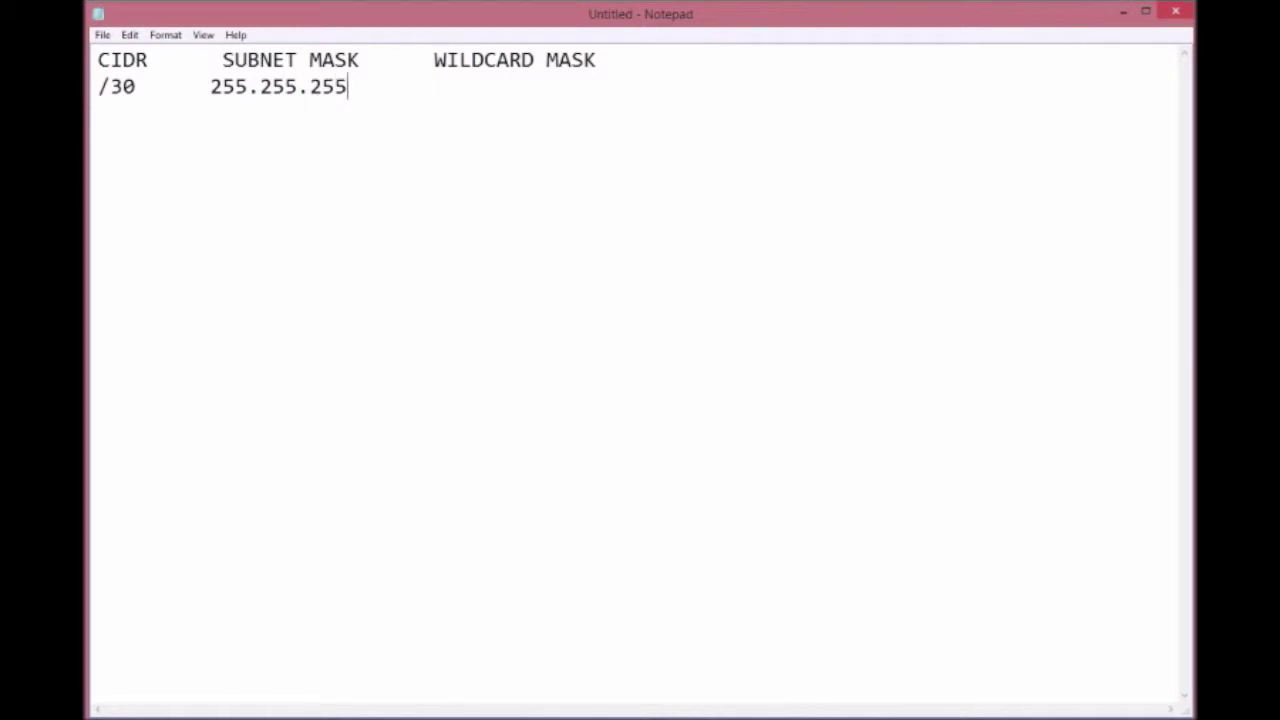
{"action": "type", "text": ".252"}
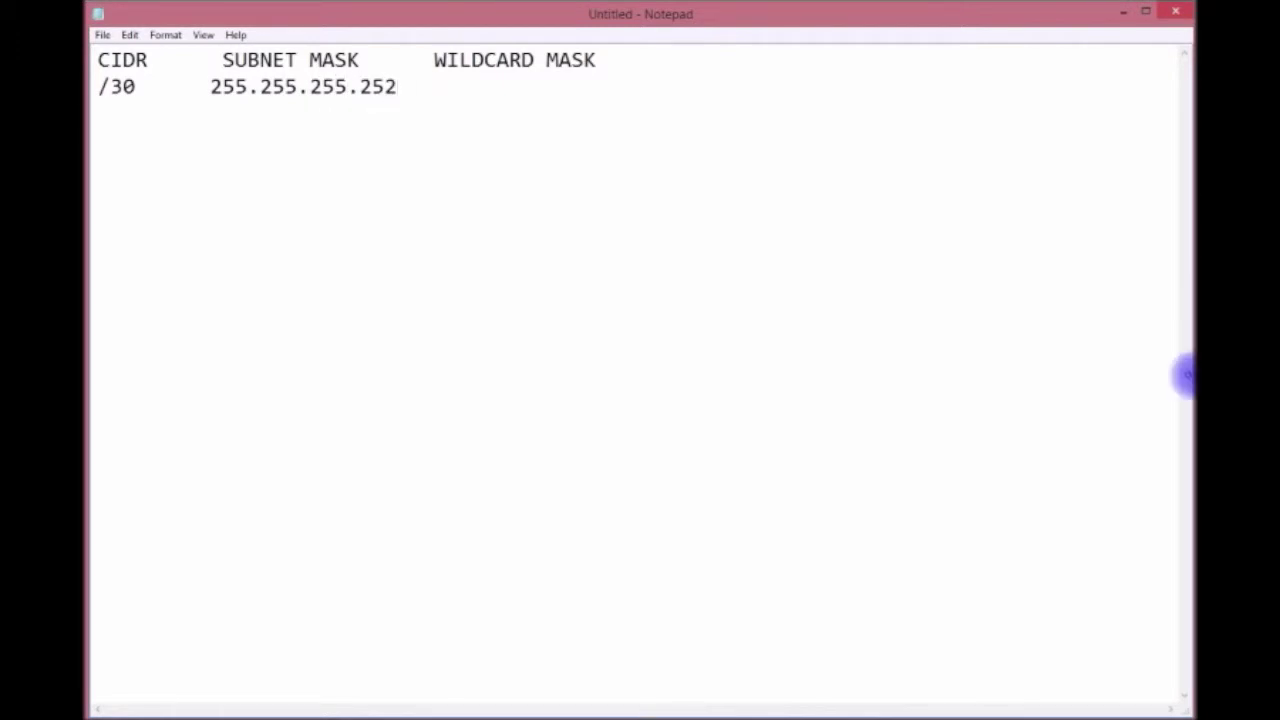
{"action": "type", "text": "   0.0.0."}
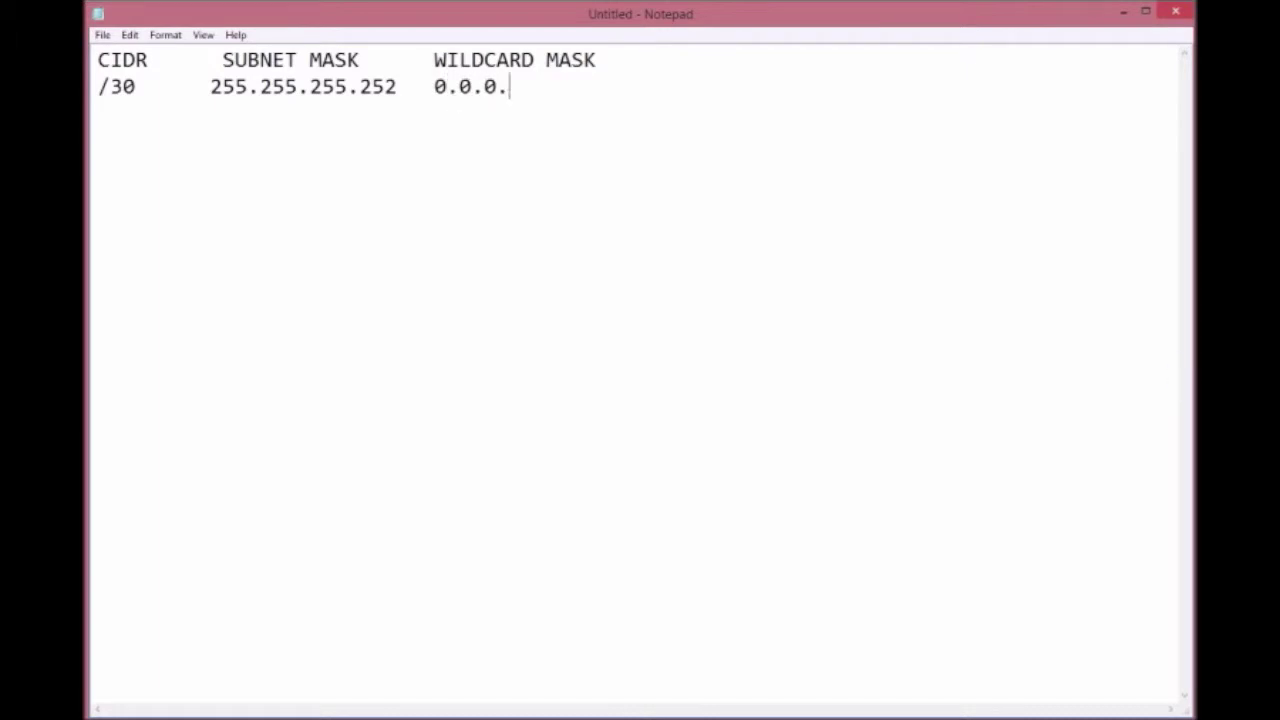
{"action": "type", "text": "3"}
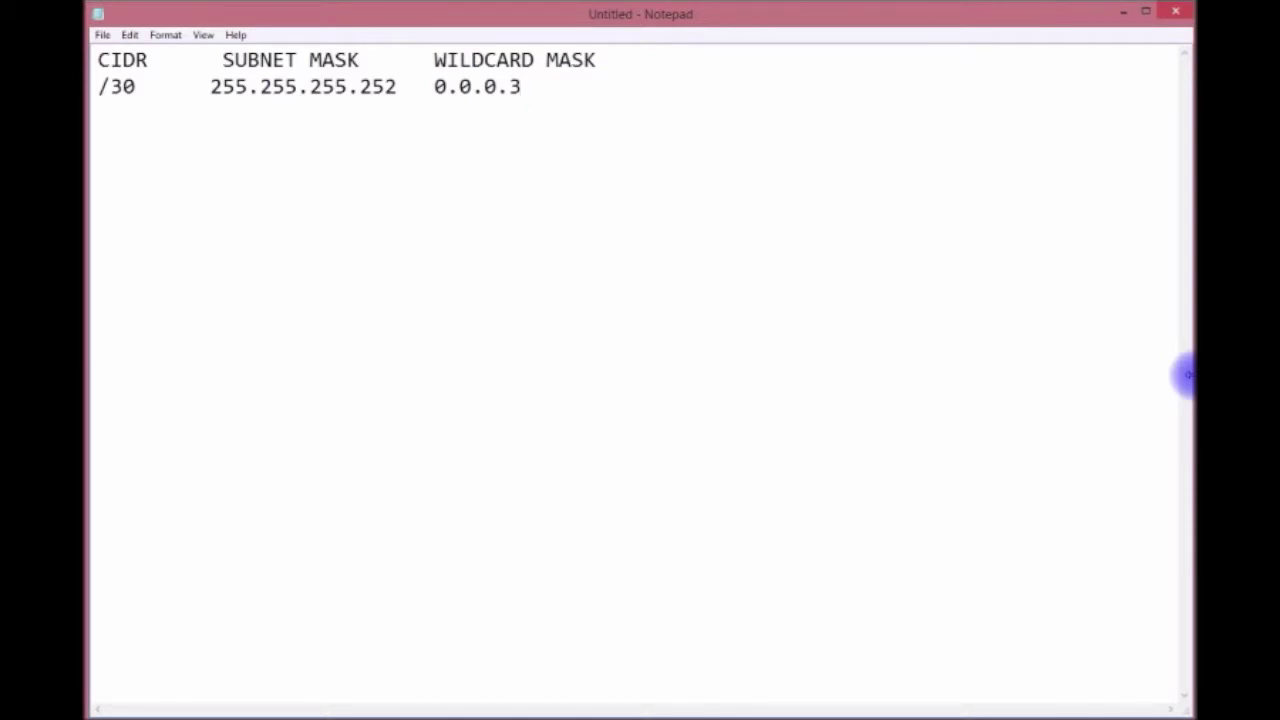
{"action": "key", "text": "Return"}
- Type 255.255.255.255 (CONSTANT), 255.255.255.252 (SUBNET MASK) and a dashed separator line
{"action": "type", "text": "255.25"}
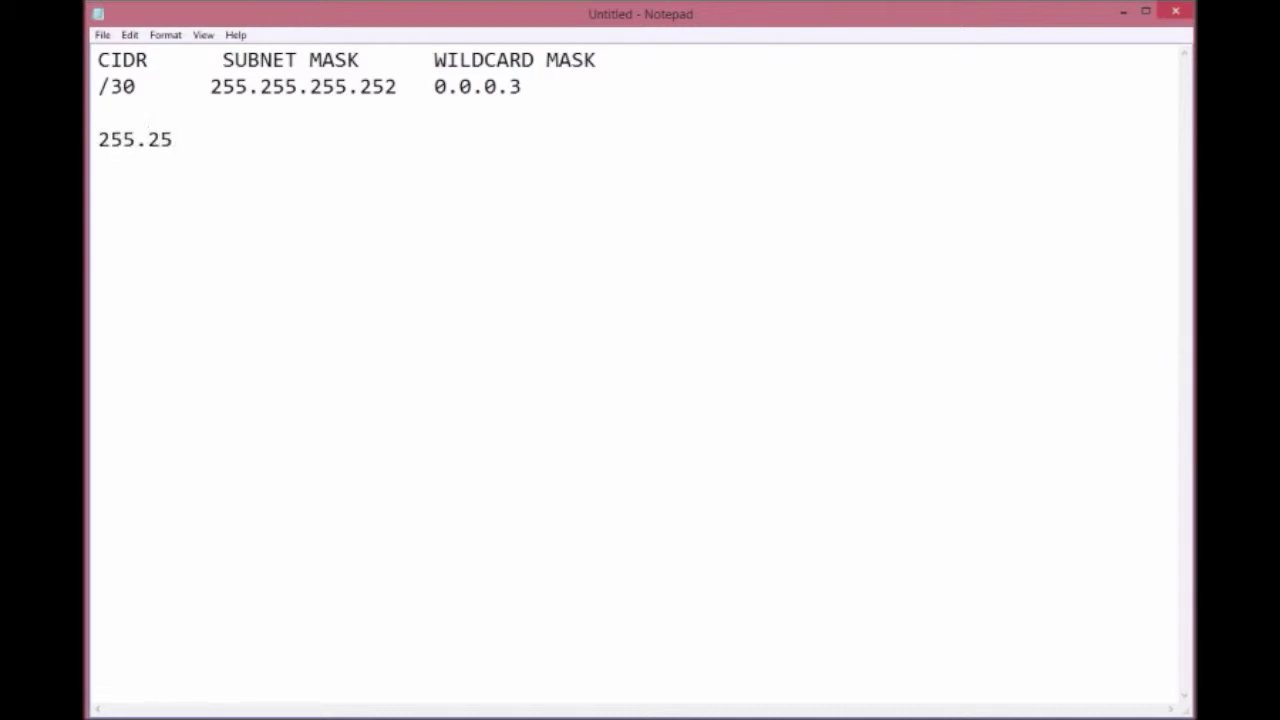
{"action": "type", "text": "5.255.255"}
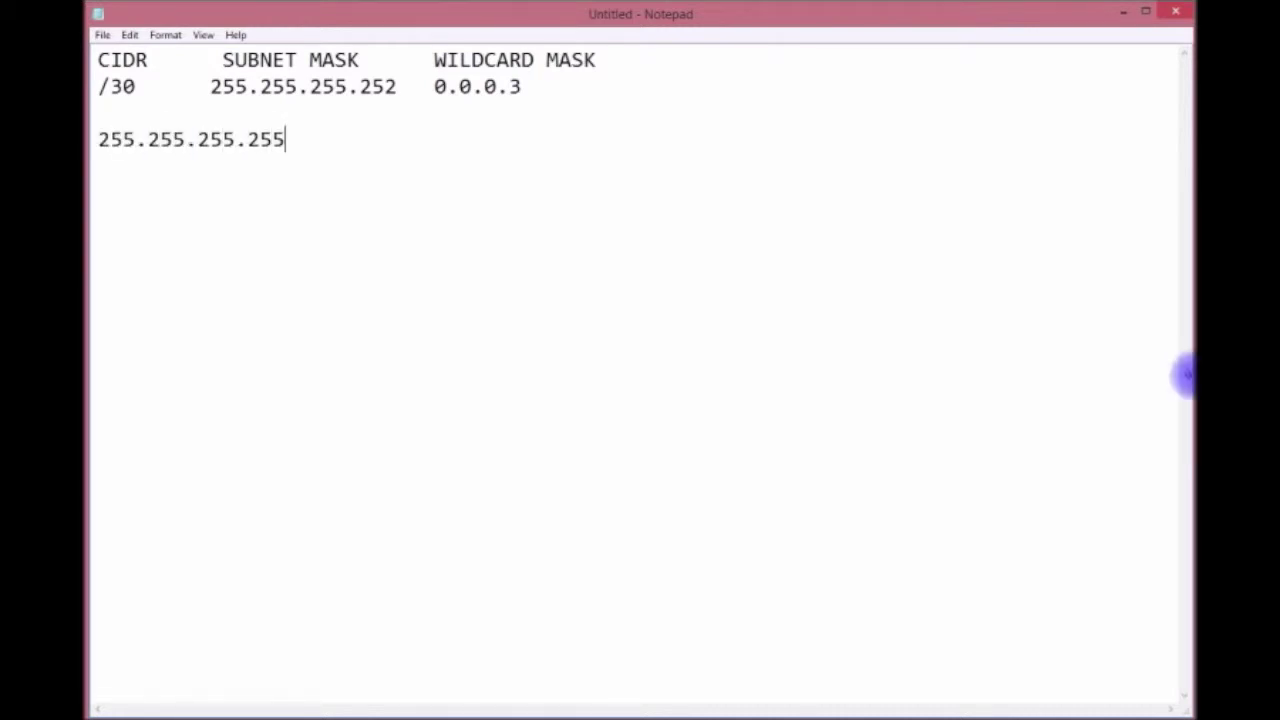
{"action": "type", "text": " (CONSTR"}
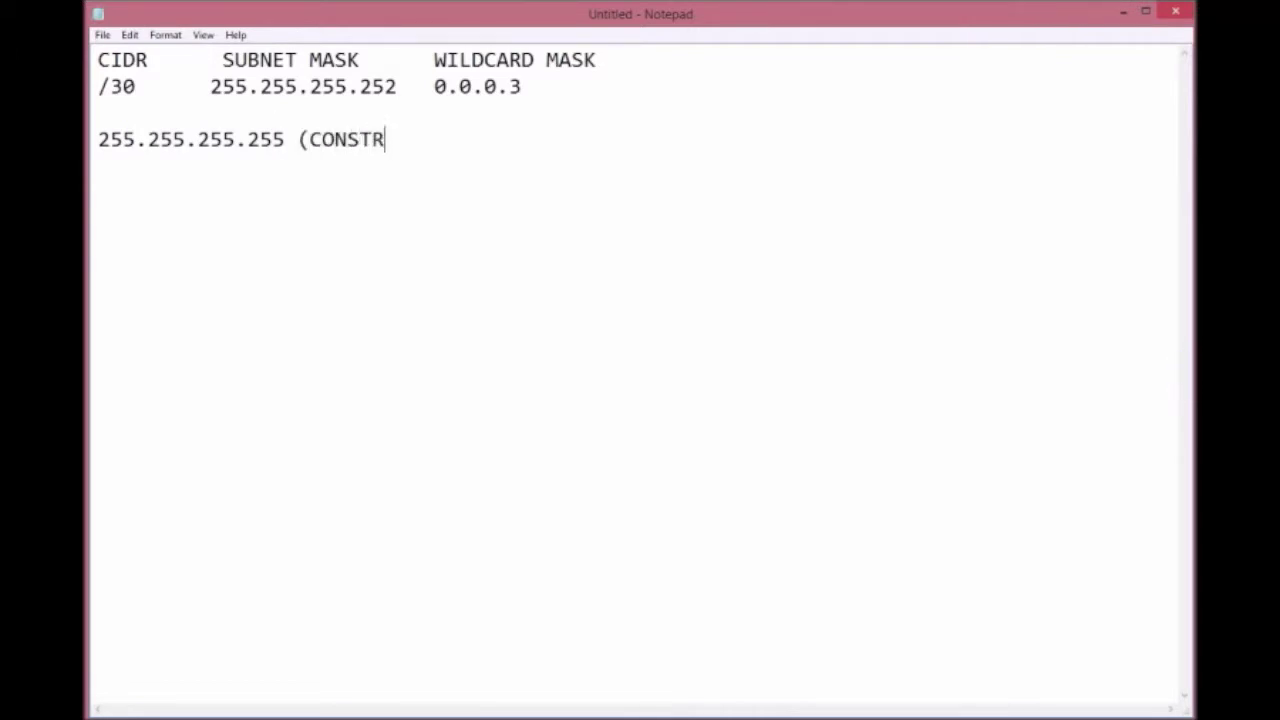
{"action": "key", "text": "BackSpace"}
{"action": "type", "text": "ANT)"}
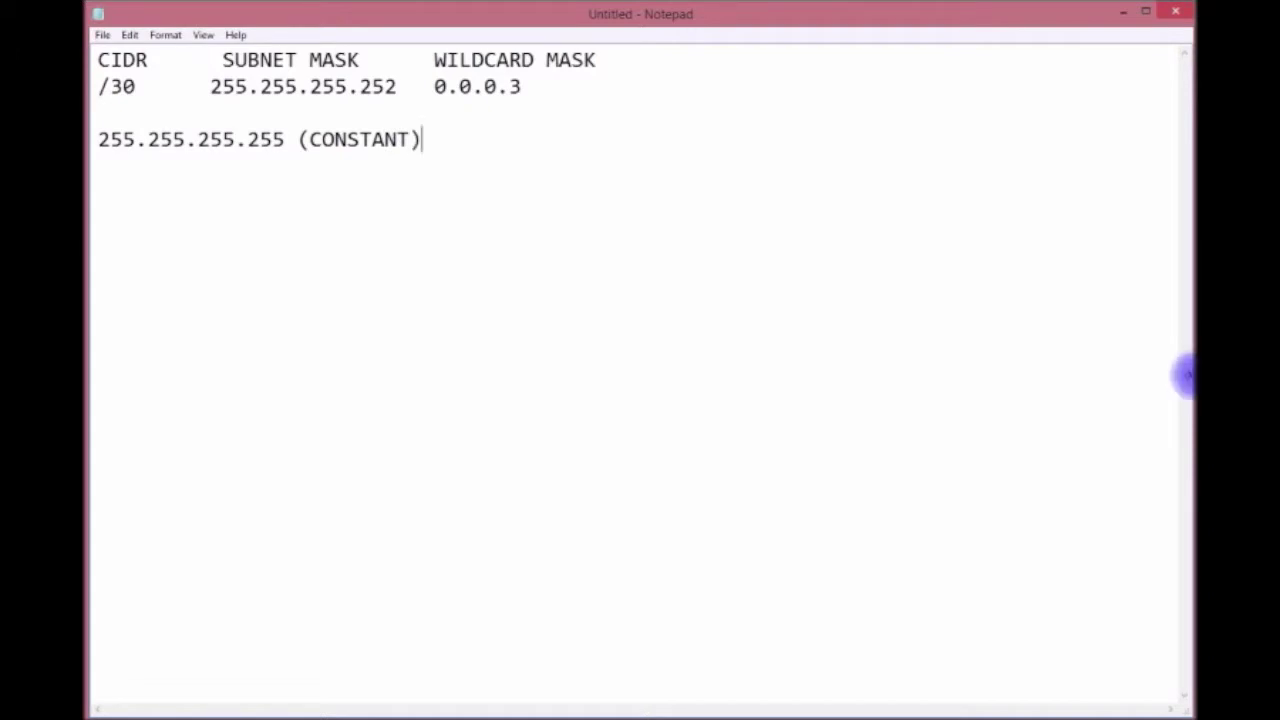
{"action": "key", "text": "Return"}
{"action": "type", "text": "255."}
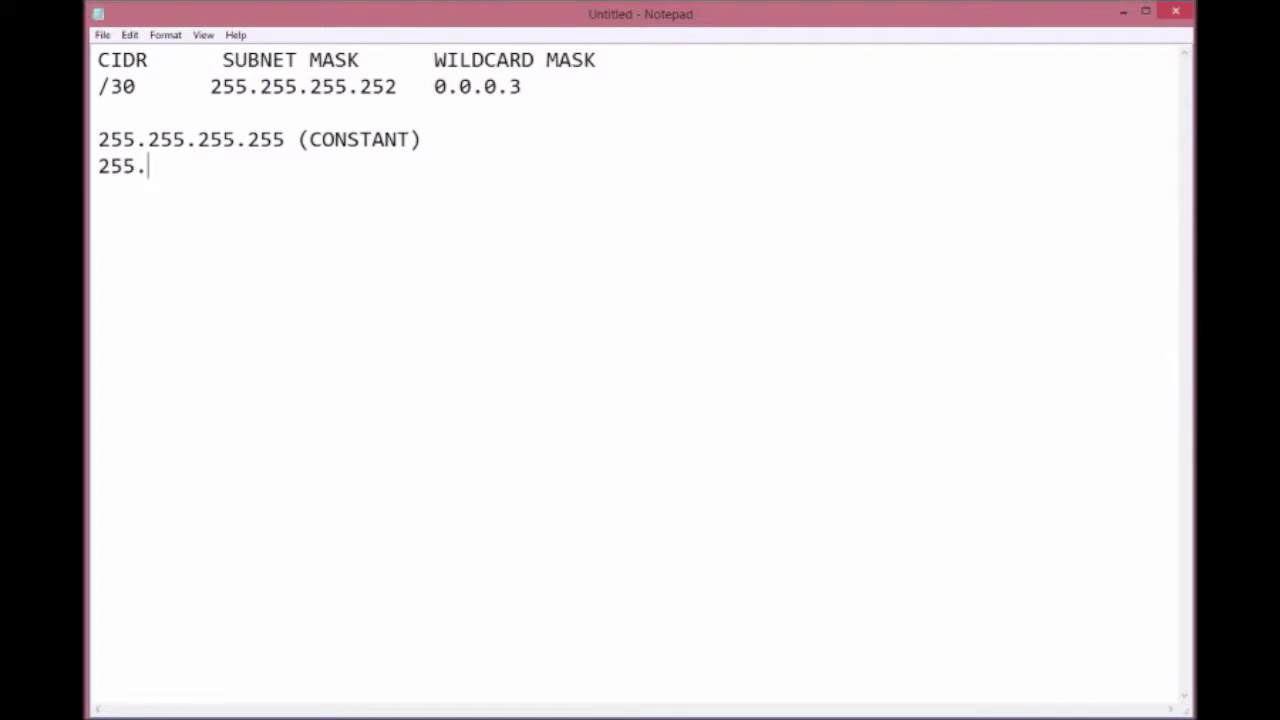
{"action": "type", "text": "255.255."}
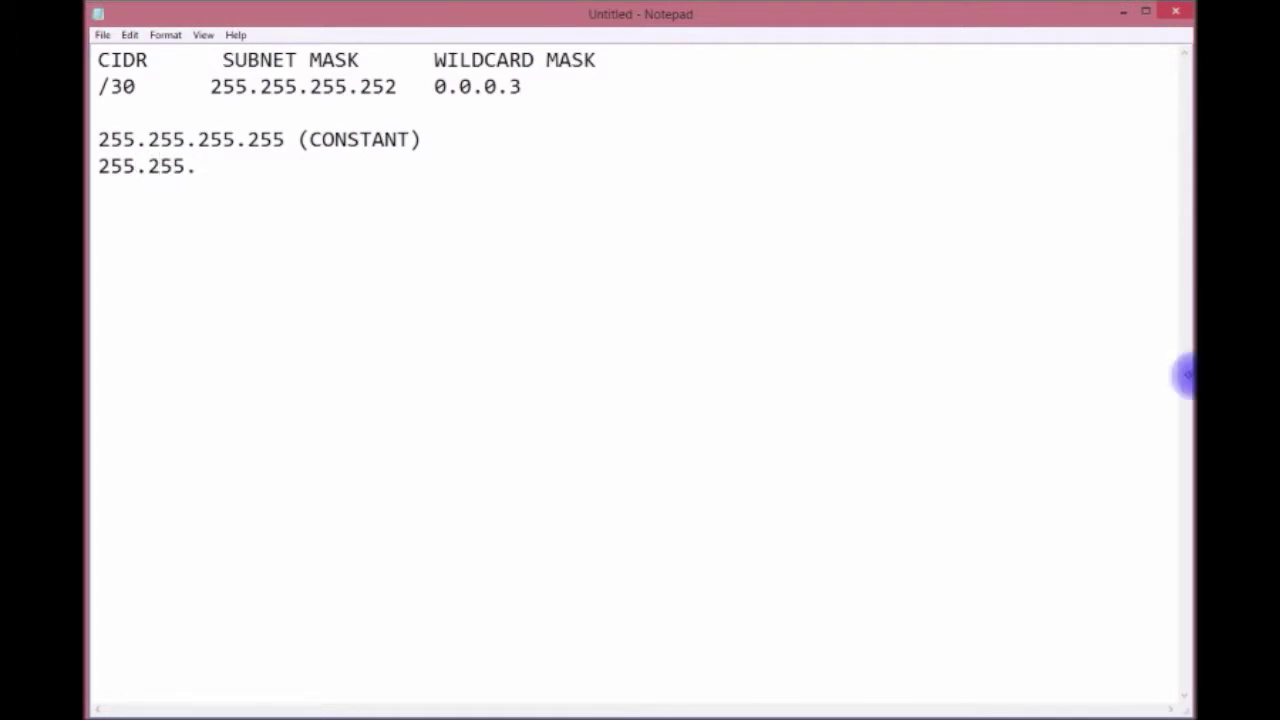
{"action": "type", "text": "25"}
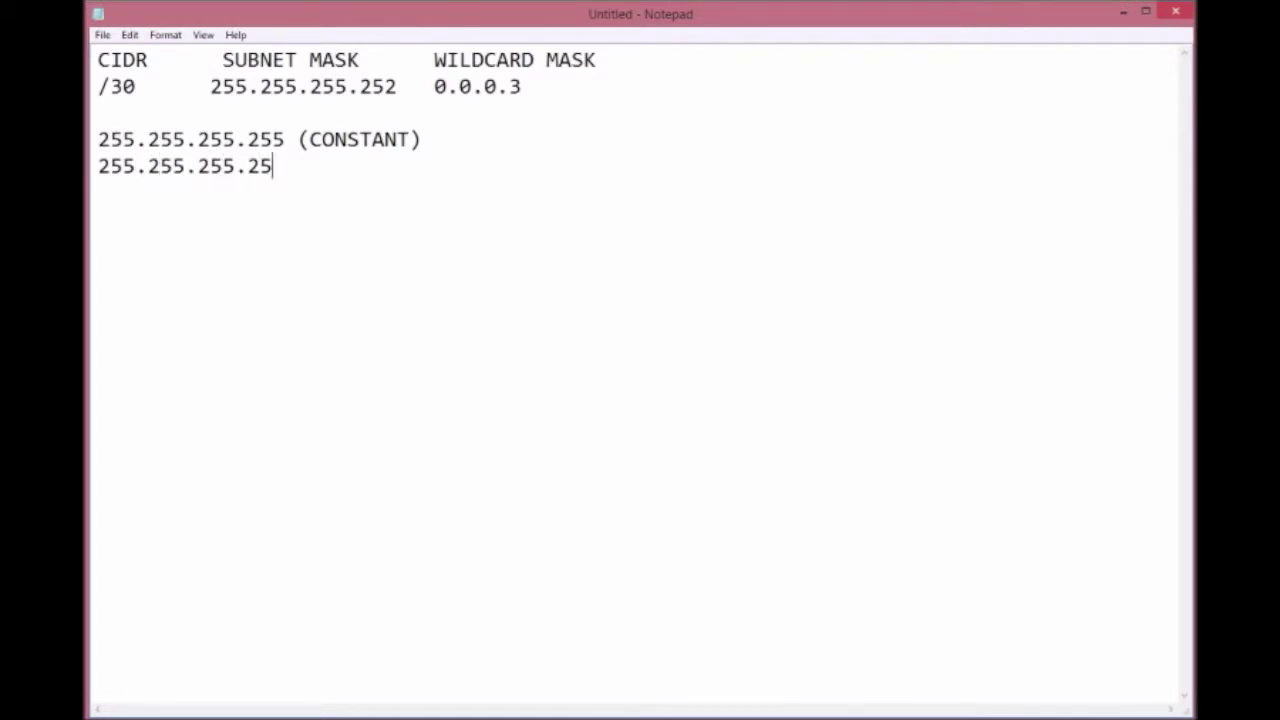
{"action": "type", "text": "2"}
{"action": "key", "text": "Return"}
{"action": "type", "text": "----------------"}
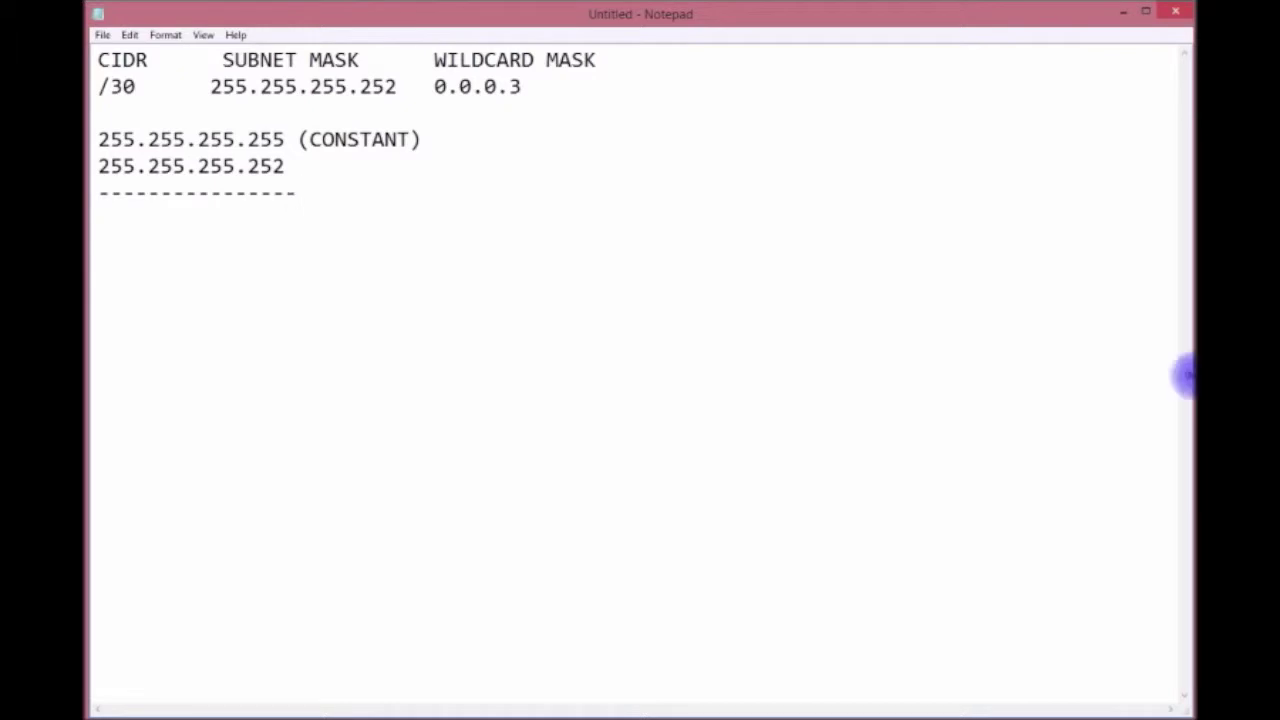
{"action": "type", "text": " (SUBNET MASK"}
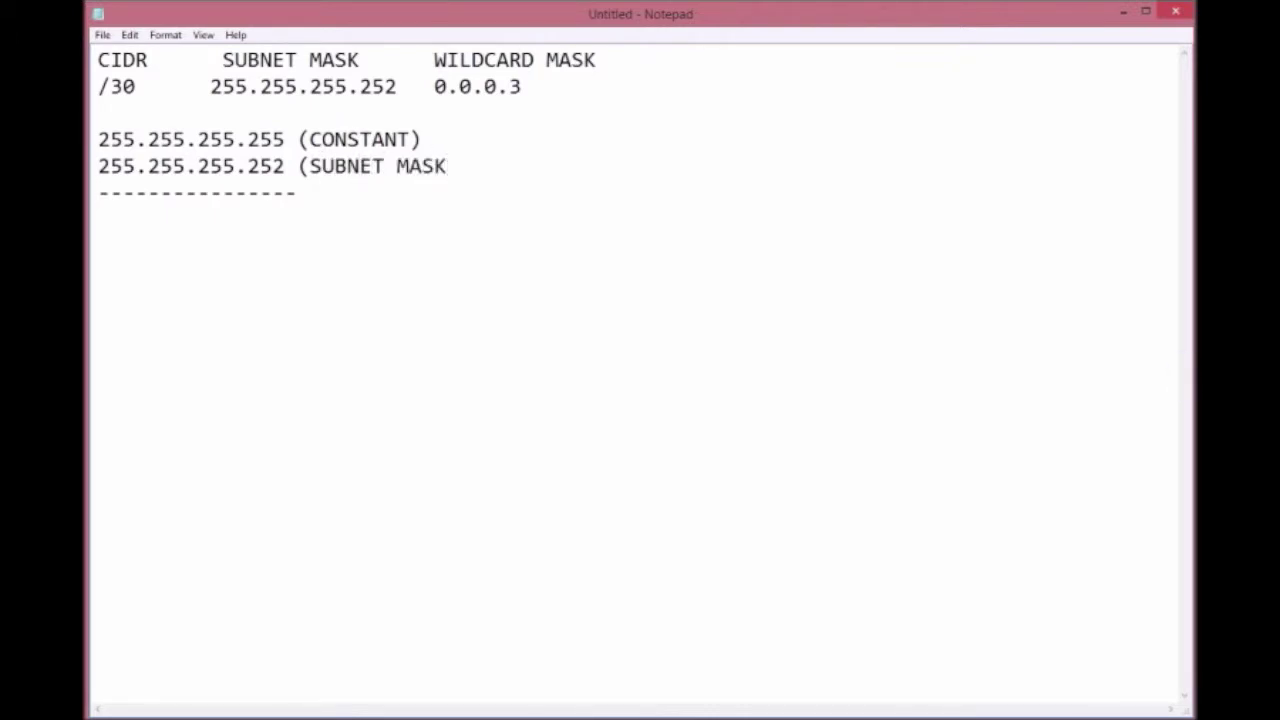
{"action": "type", "text": ")"}
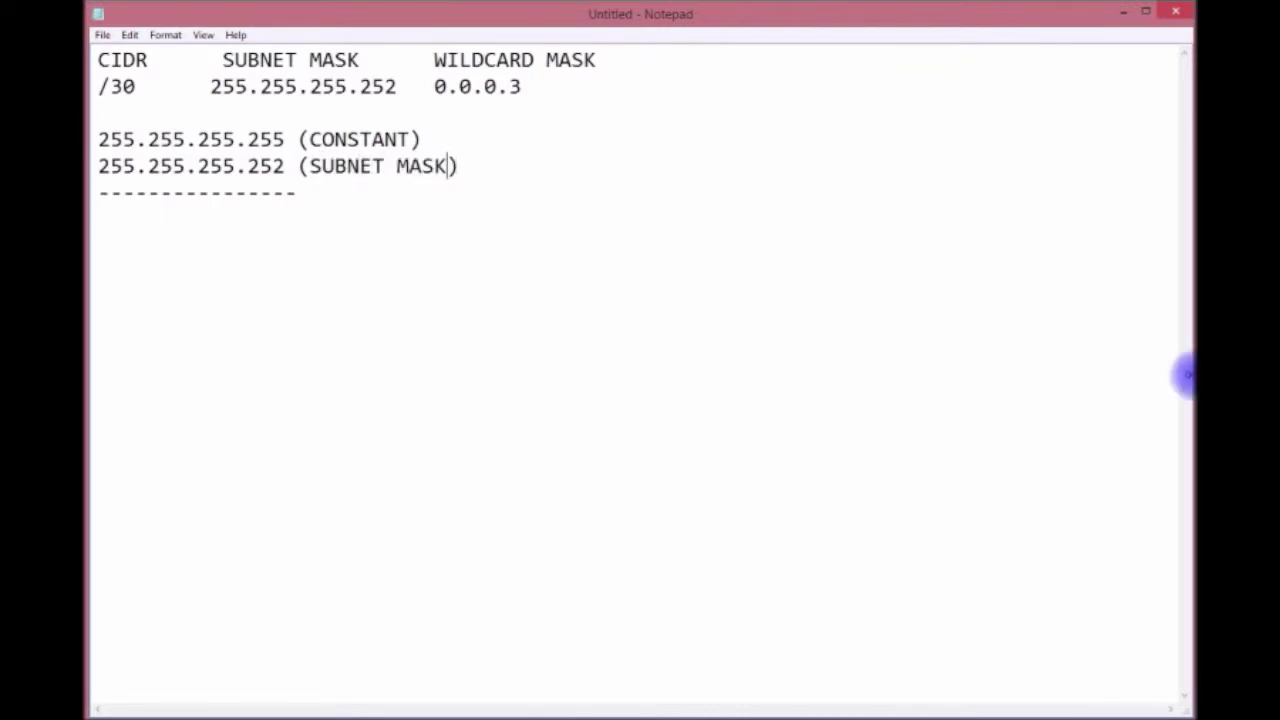
- Put a minus sign before the subnet mask and indent the other lines so they align
{"action": "key", "text": "Home"}
{"action": "type", "text": "-"}
{"action": "key", "text": "Up"}
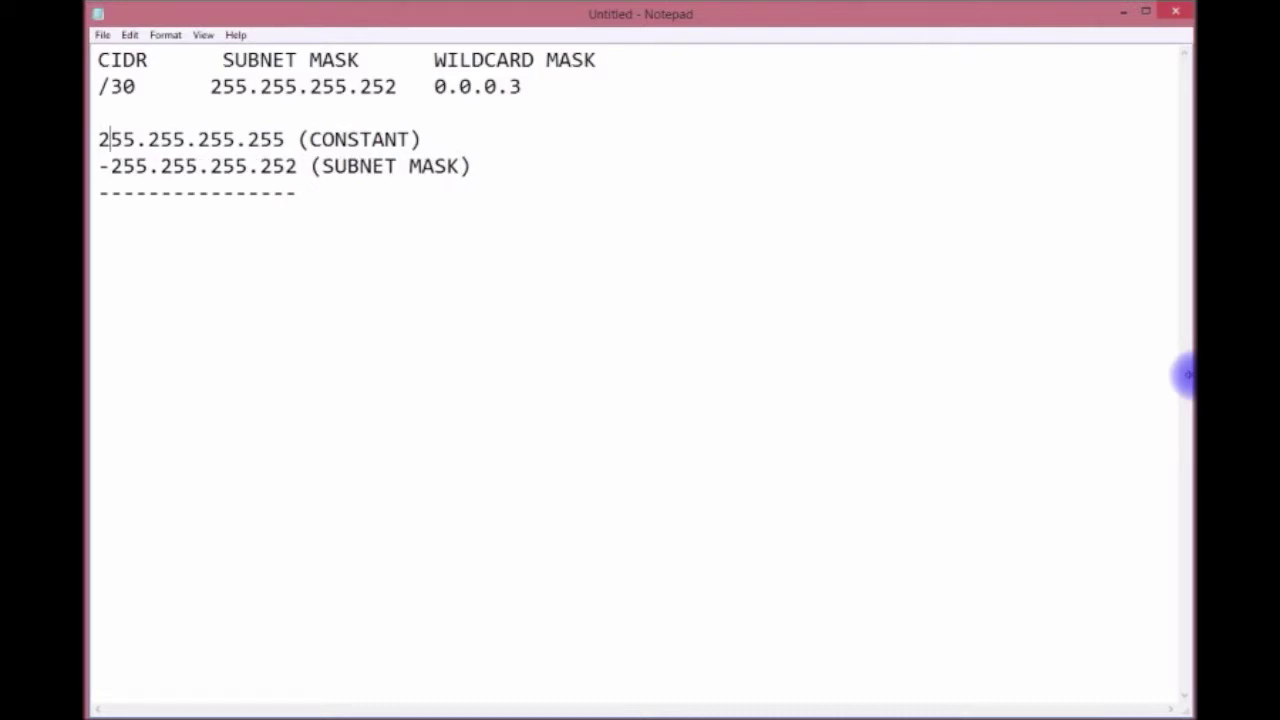
{"action": "key", "text": "Home"}
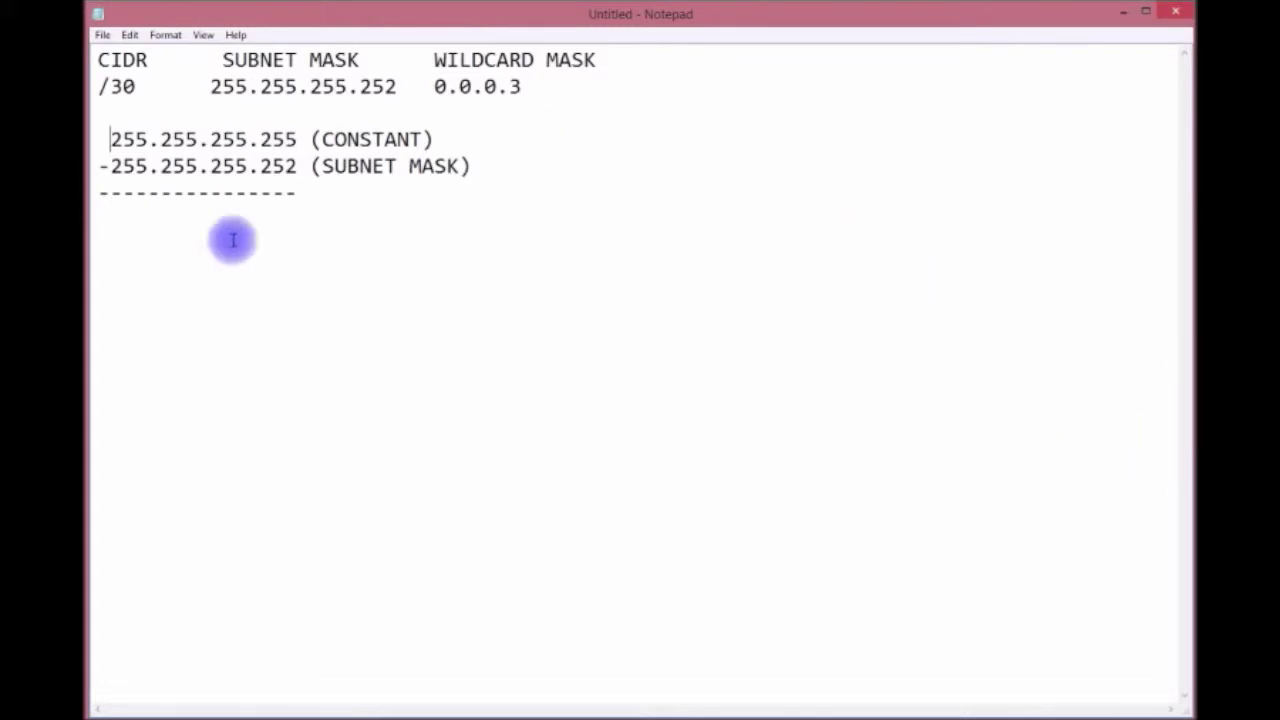
{"action": "left_click", "coordinate": [99, 192]}
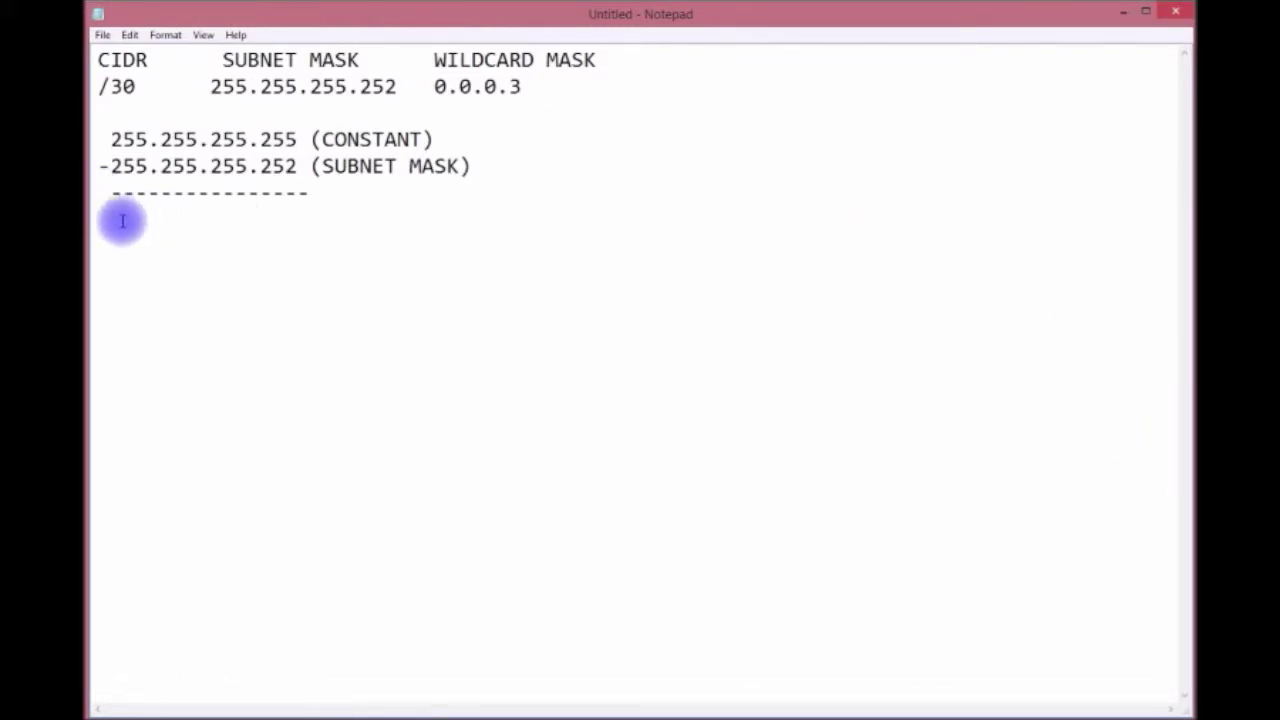
{"action": "left_click", "coordinate": [341, 200]}
{"action": "key", "text": "Return"}
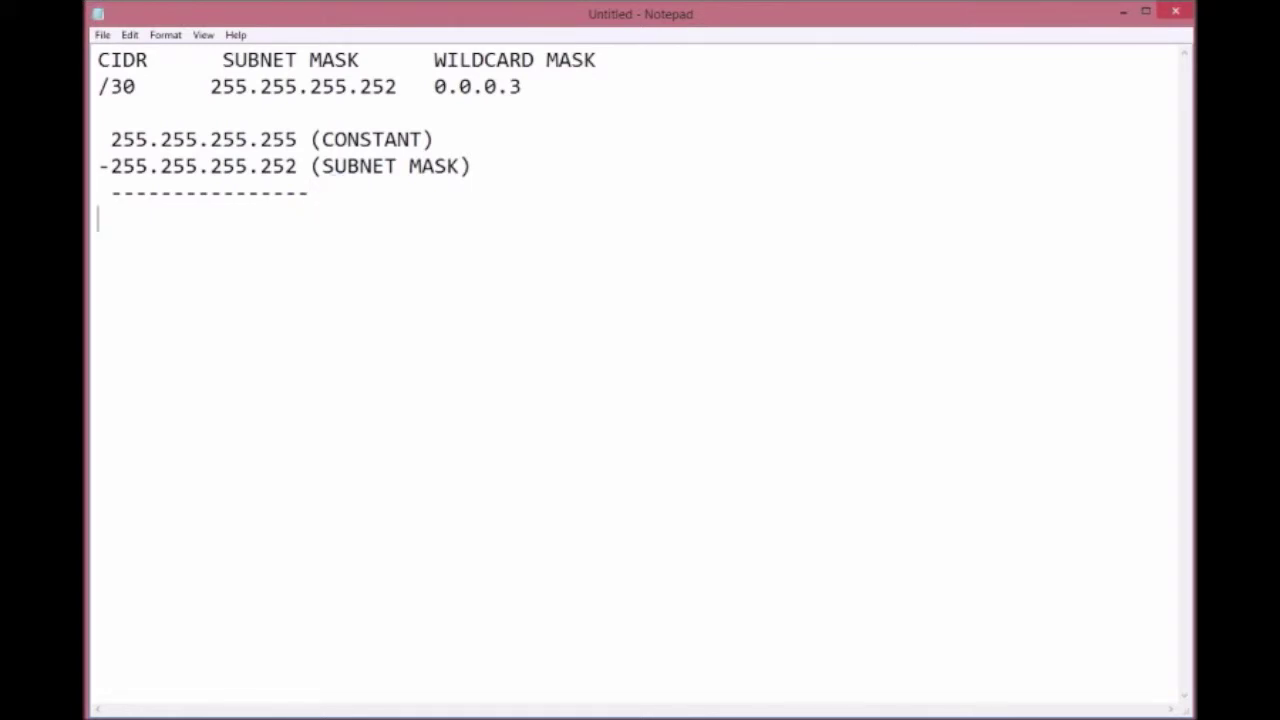
{"action": "type", "text": "0.  0.  0. 3"}
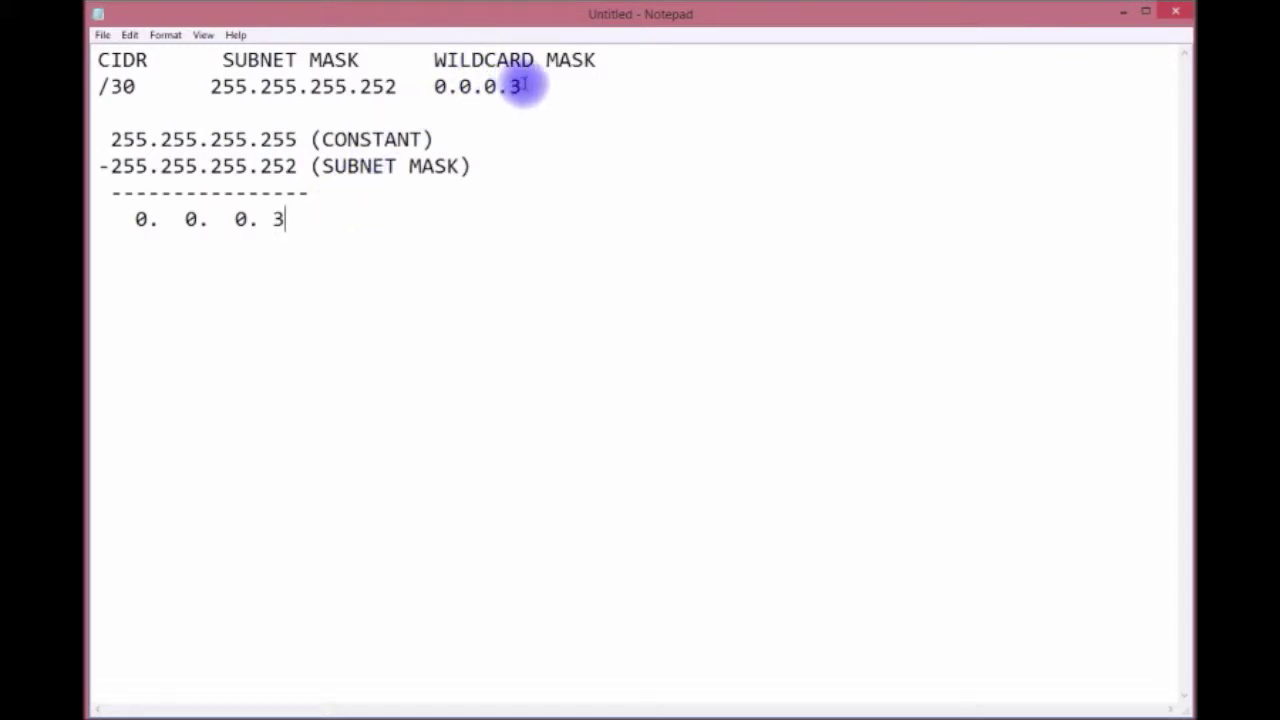
{"action": "left_click_drag", "start_coordinate": [522, 87], "coordinate": [441, 101]}
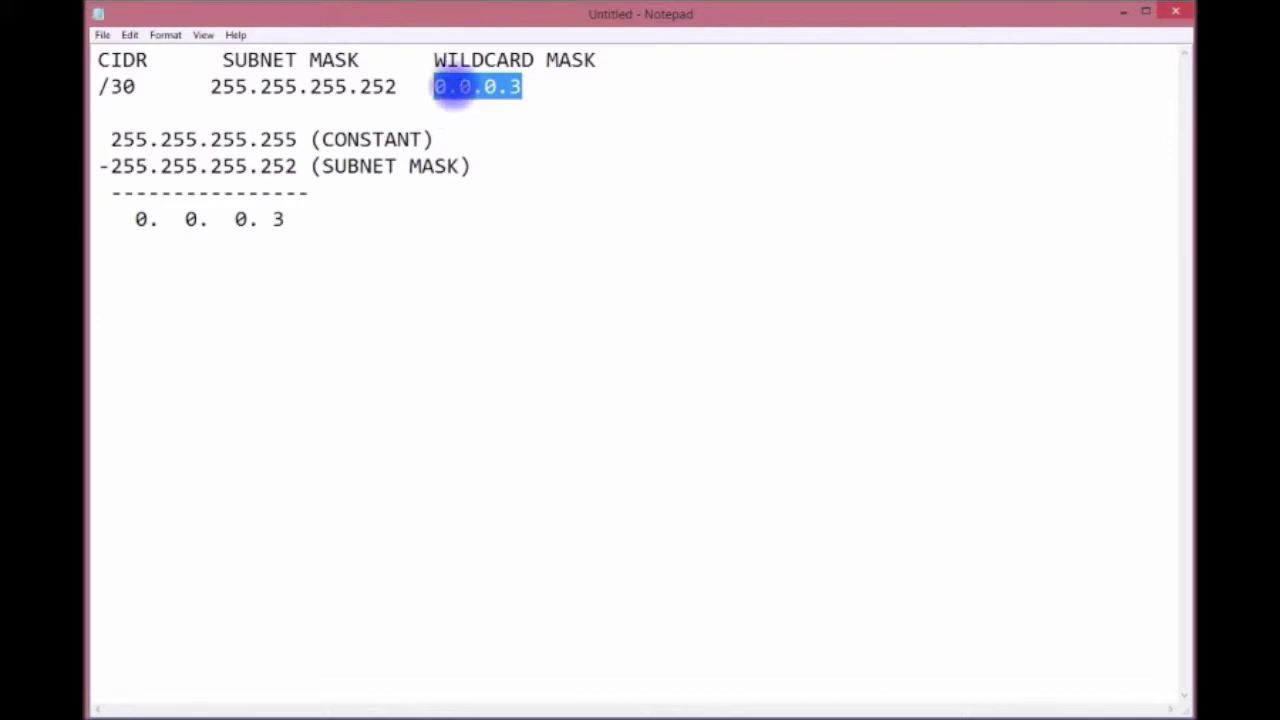
{"action": "left_click", "coordinate": [432, 90]}
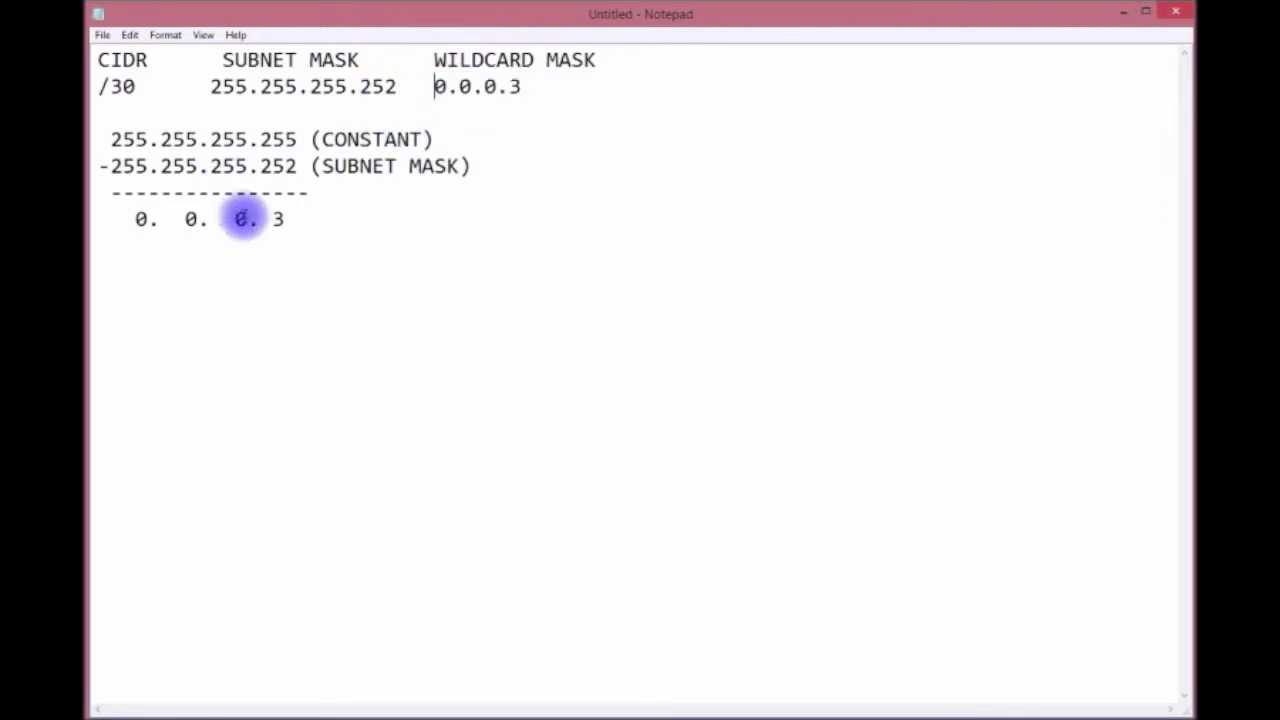
{"action": "left_click_drag", "start_coordinate": [245, 217], "coordinate": [133, 207]}
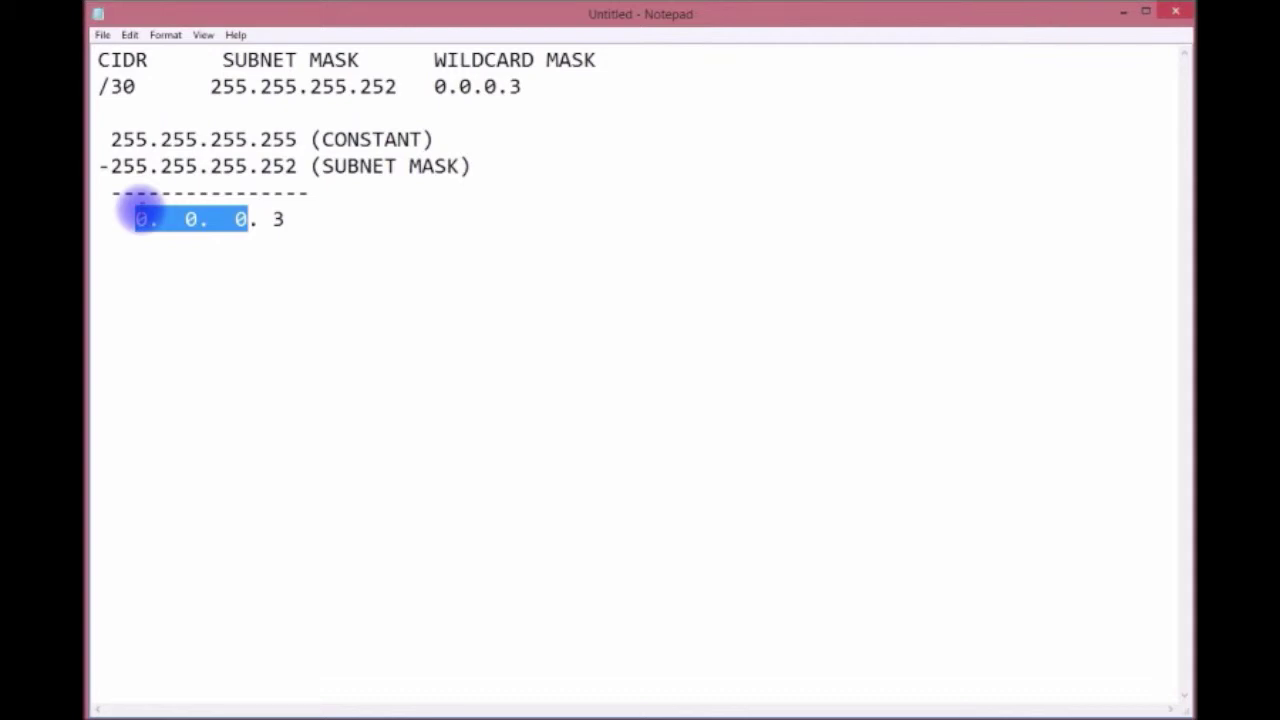
{"action": "left_click", "coordinate": [632, 62]}
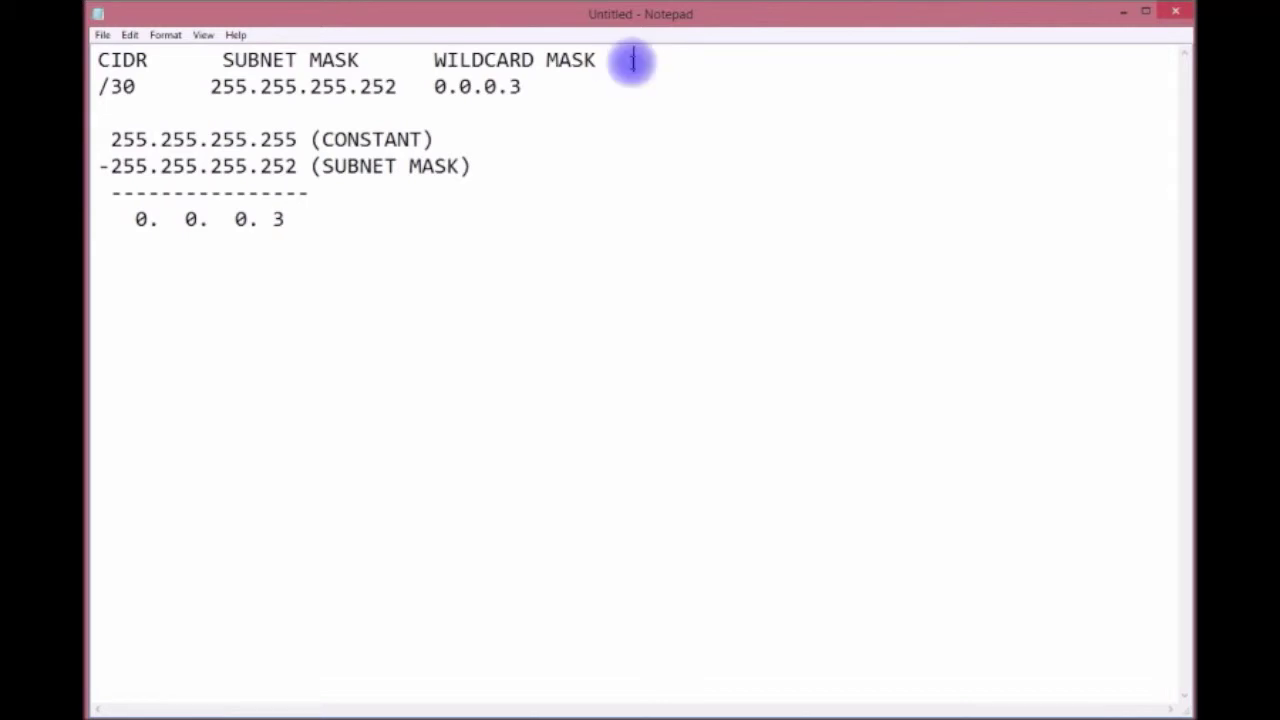
{"action": "type", "text": "ip"}
- Add the IP ADDRESS heading and enter 10.1.1.5 in the /30 row
{"action": "key", "text": "BackSpace"}
{"action": "key", "text": "BackSpace"}
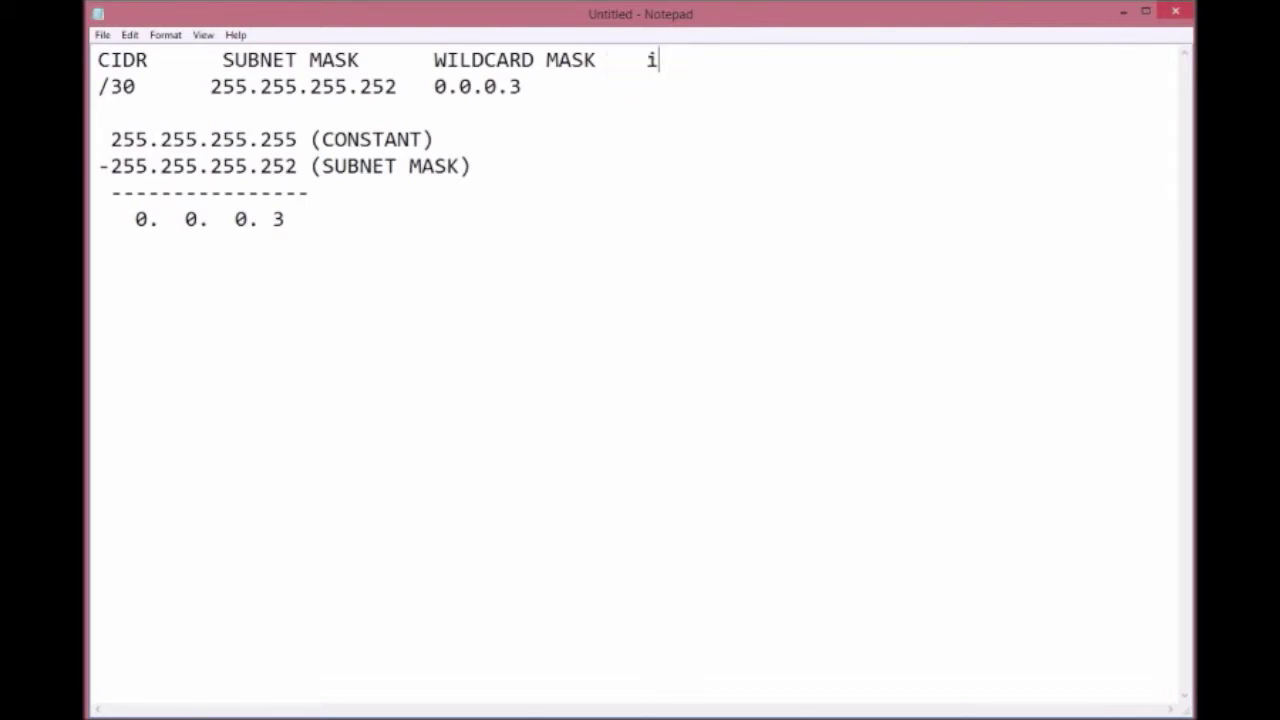
{"action": "type", "text": "IP ADDRESS"}
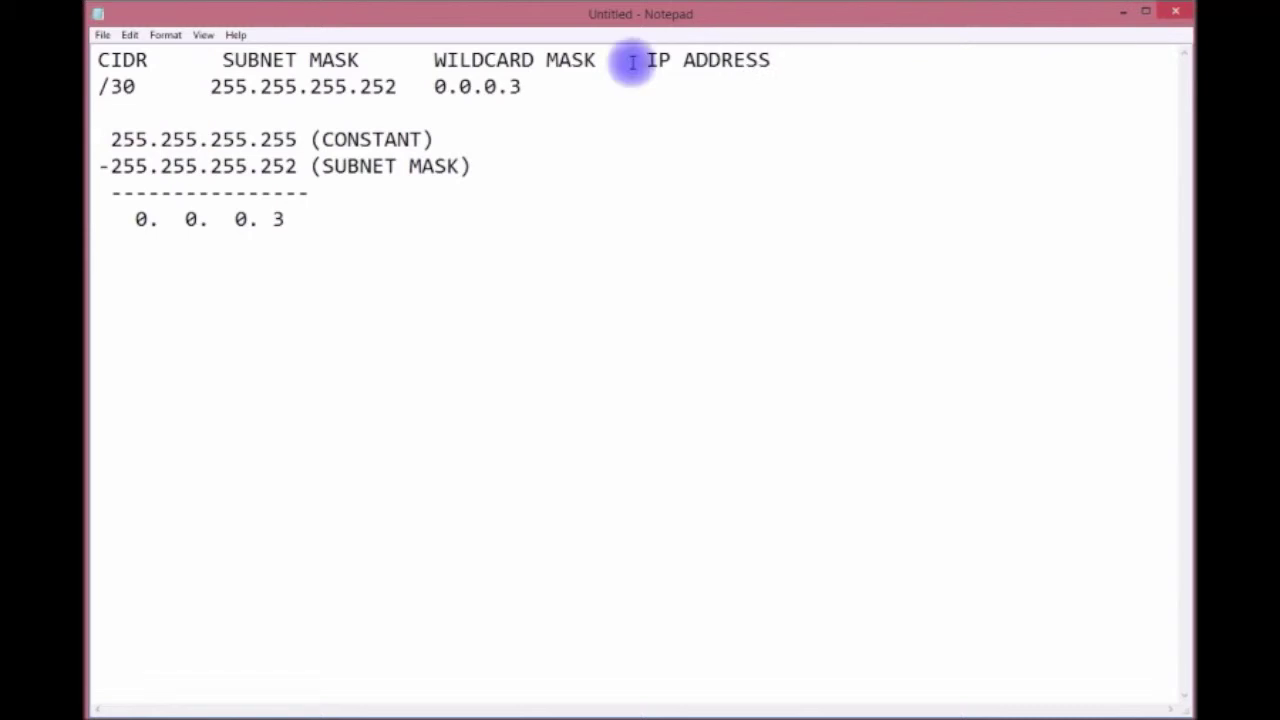
{"action": "key", "text": "Down"}
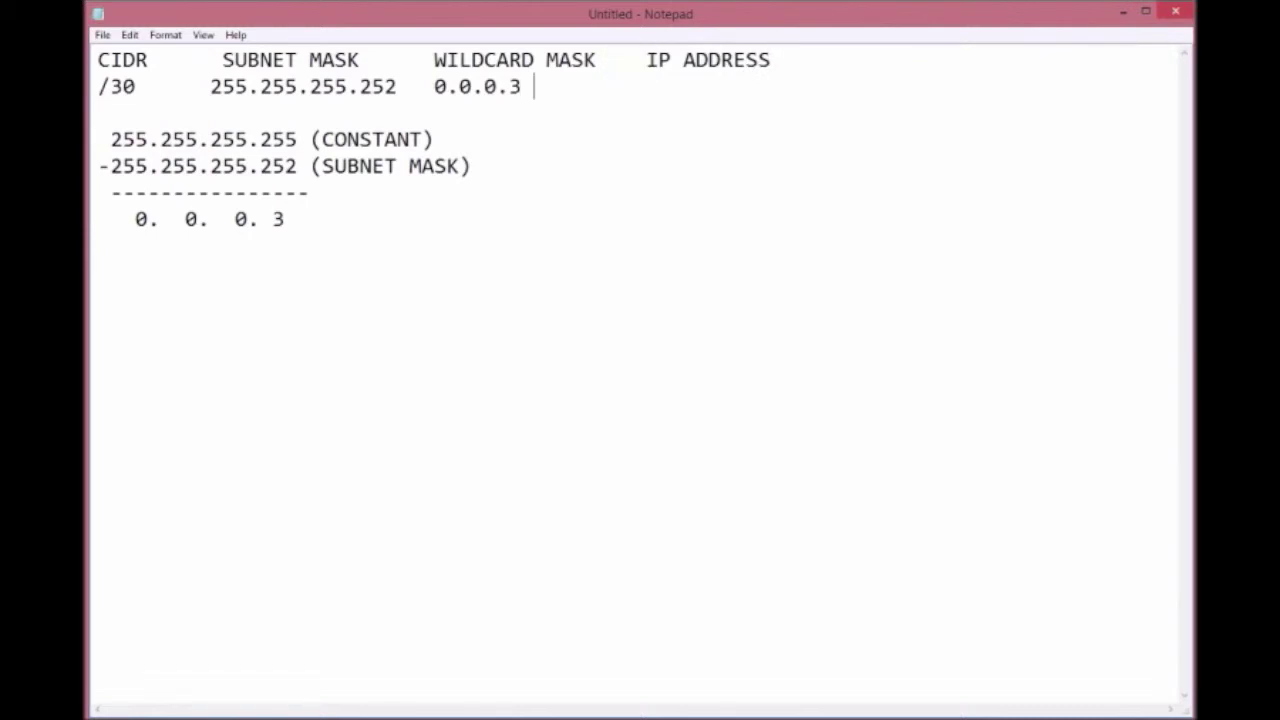
{"action": "type", "text": "10.1.1.5"}
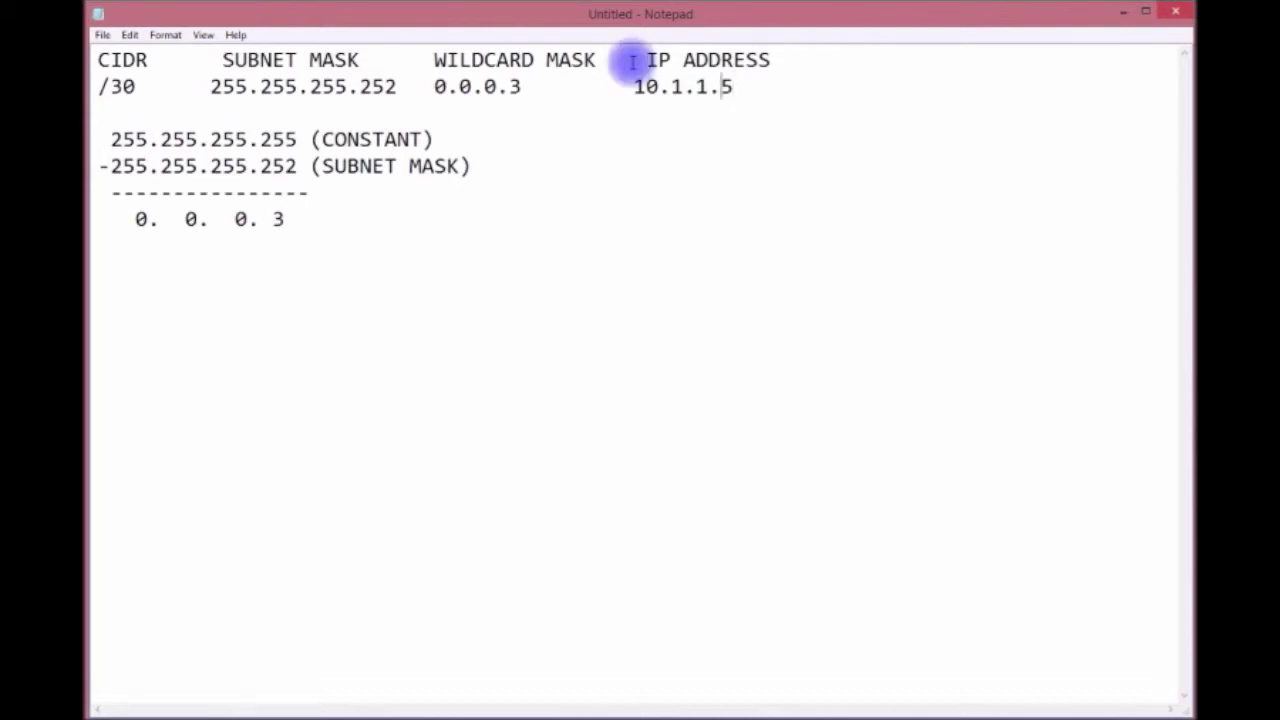
{"action": "key", "text": "Left"}
{"action": "key", "text": "Left"}
{"action": "key", "text": "Left"}
{"action": "key", "text": "Left"}
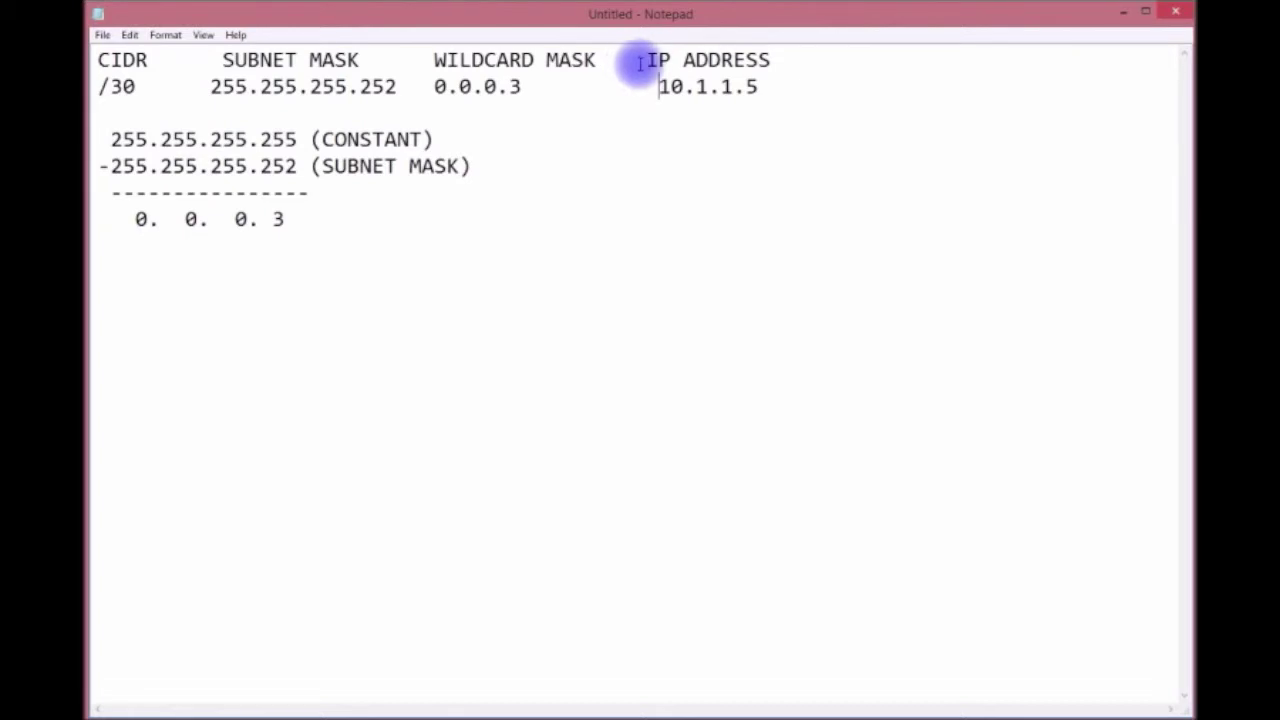
- Highlight the network part and final octet of 10.1.1.5 and the mask's 252, then begin a SUBNET heading
{"action": "left_click_drag", "start_coordinate": [658, 87], "coordinate": [728, 88]}
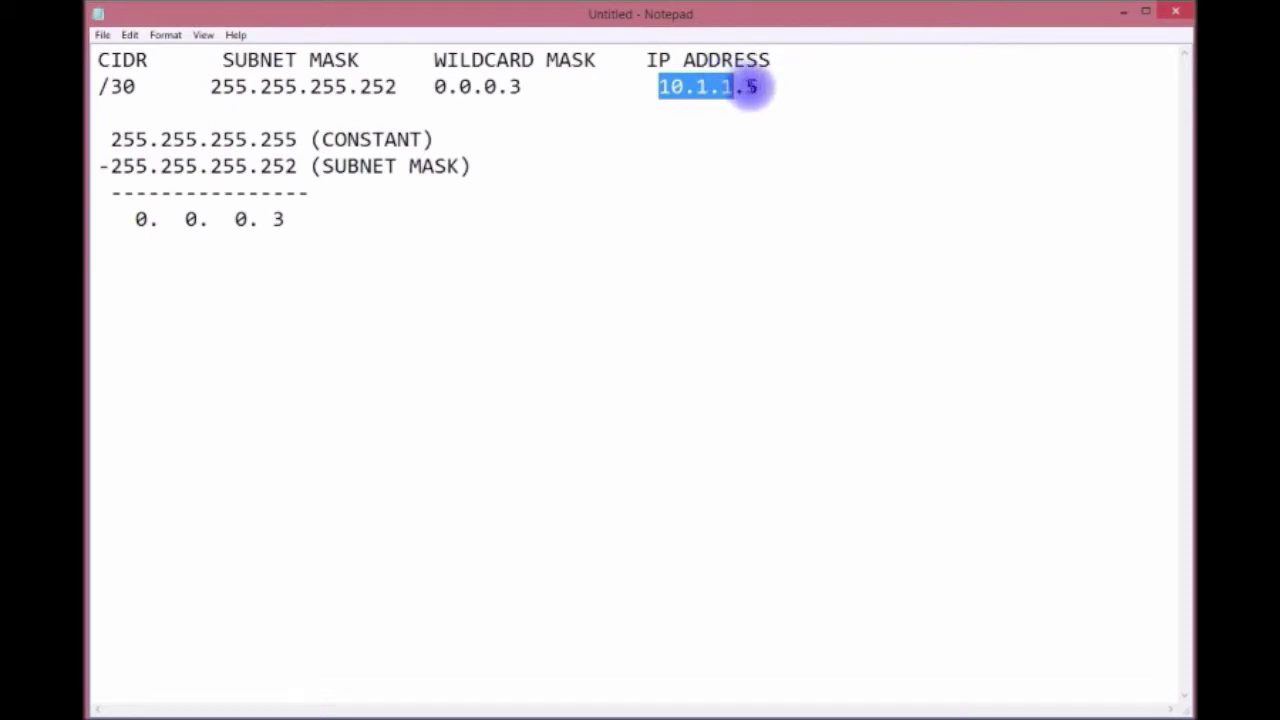
{"action": "left_click_drag", "start_coordinate": [747, 87], "coordinate": [771, 86]}
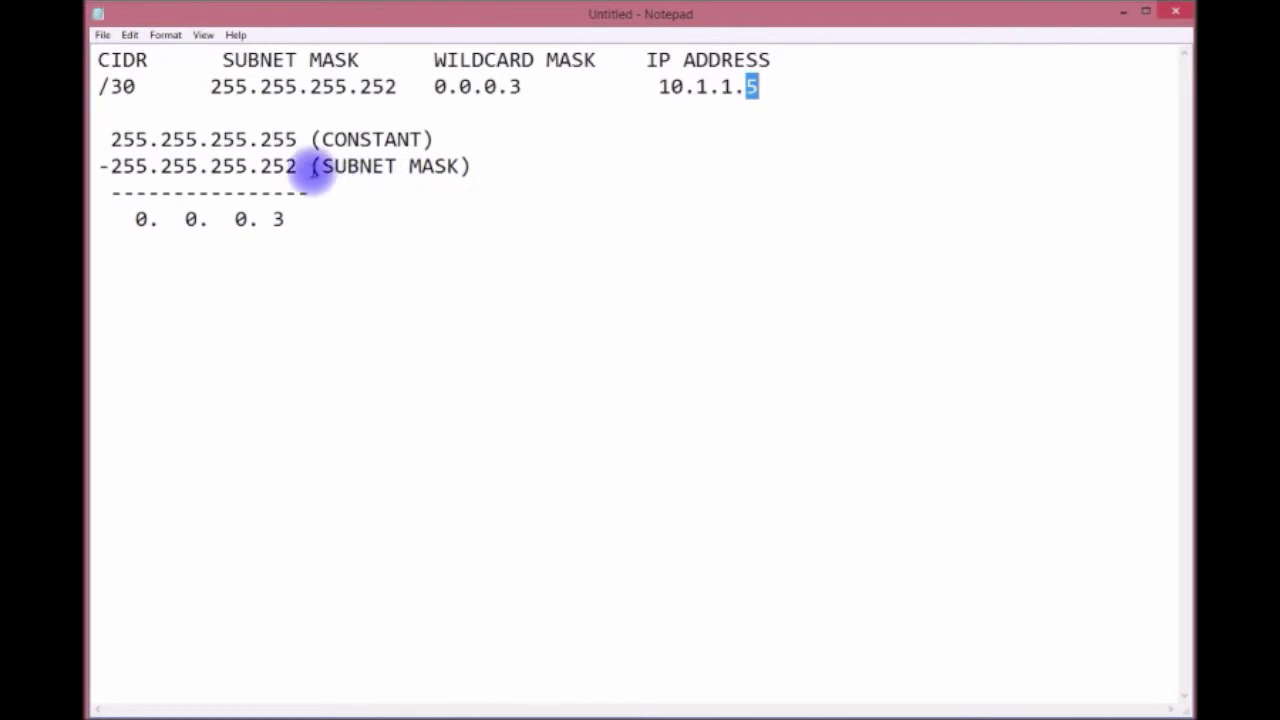
{"action": "left_click_drag", "start_coordinate": [296, 166], "coordinate": [262, 168]}
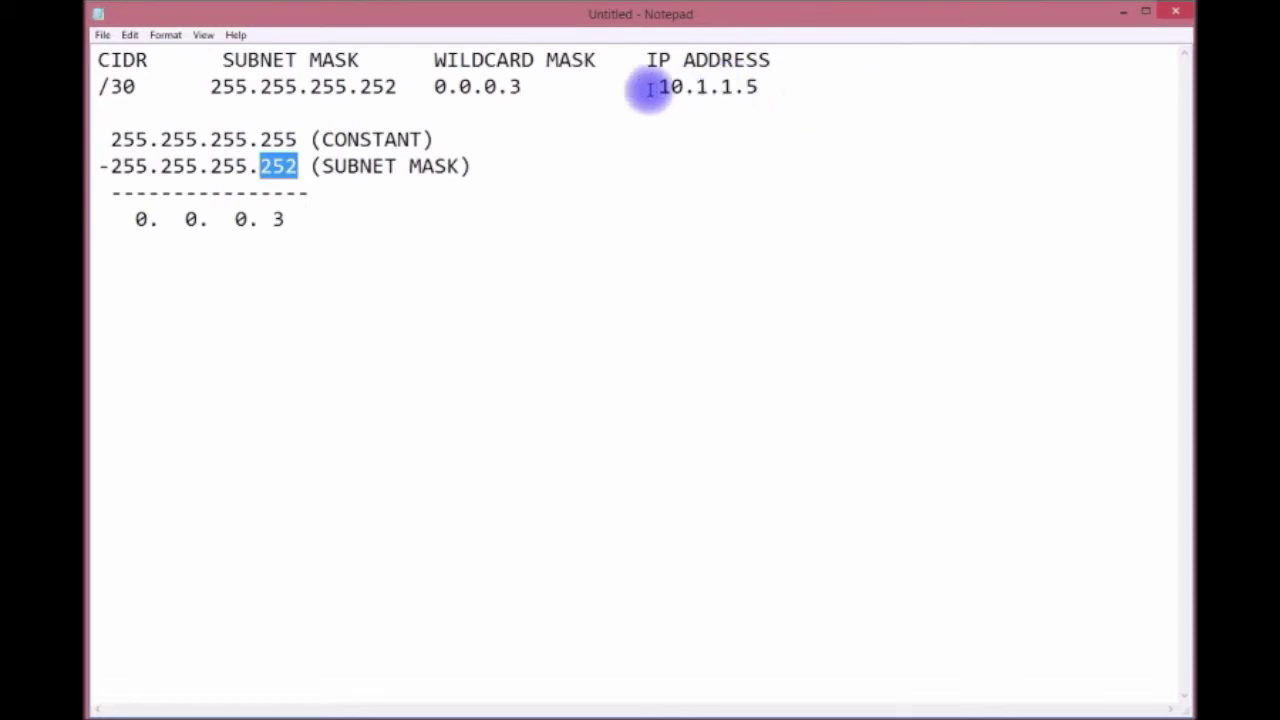
{"action": "left_click", "coordinate": [522, 87]}
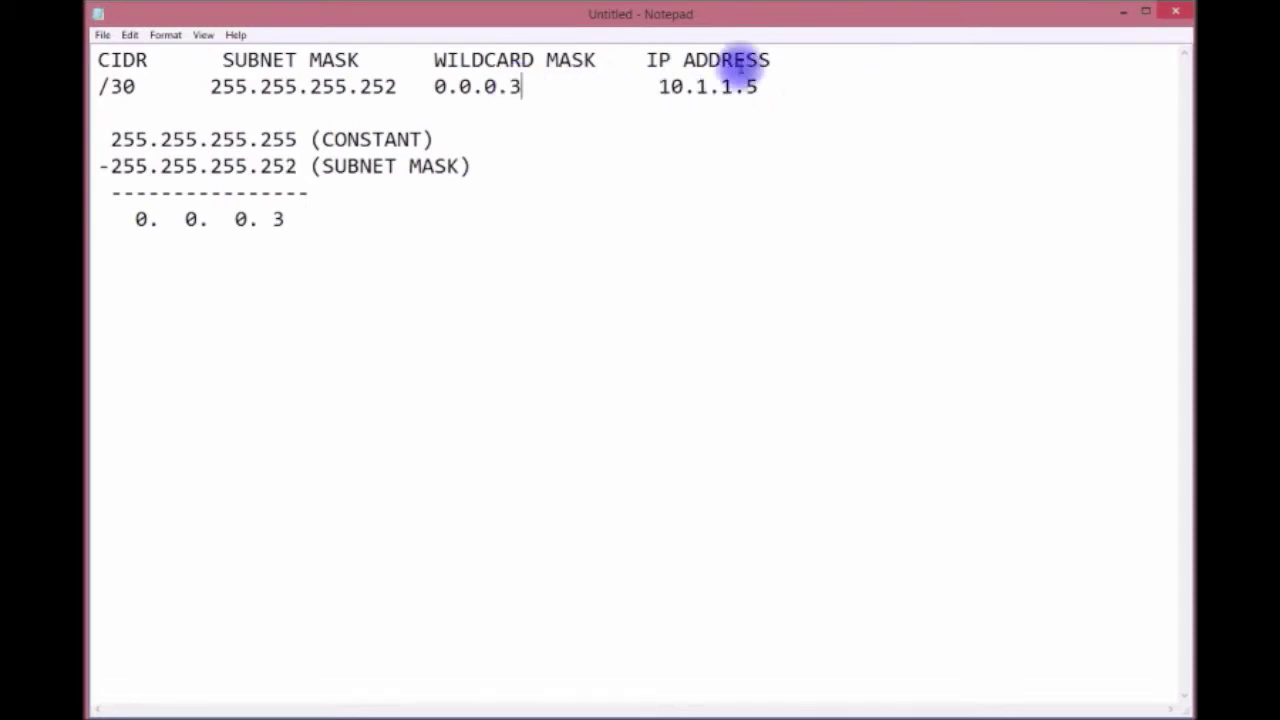
{"action": "left_click", "coordinate": [808, 63]}
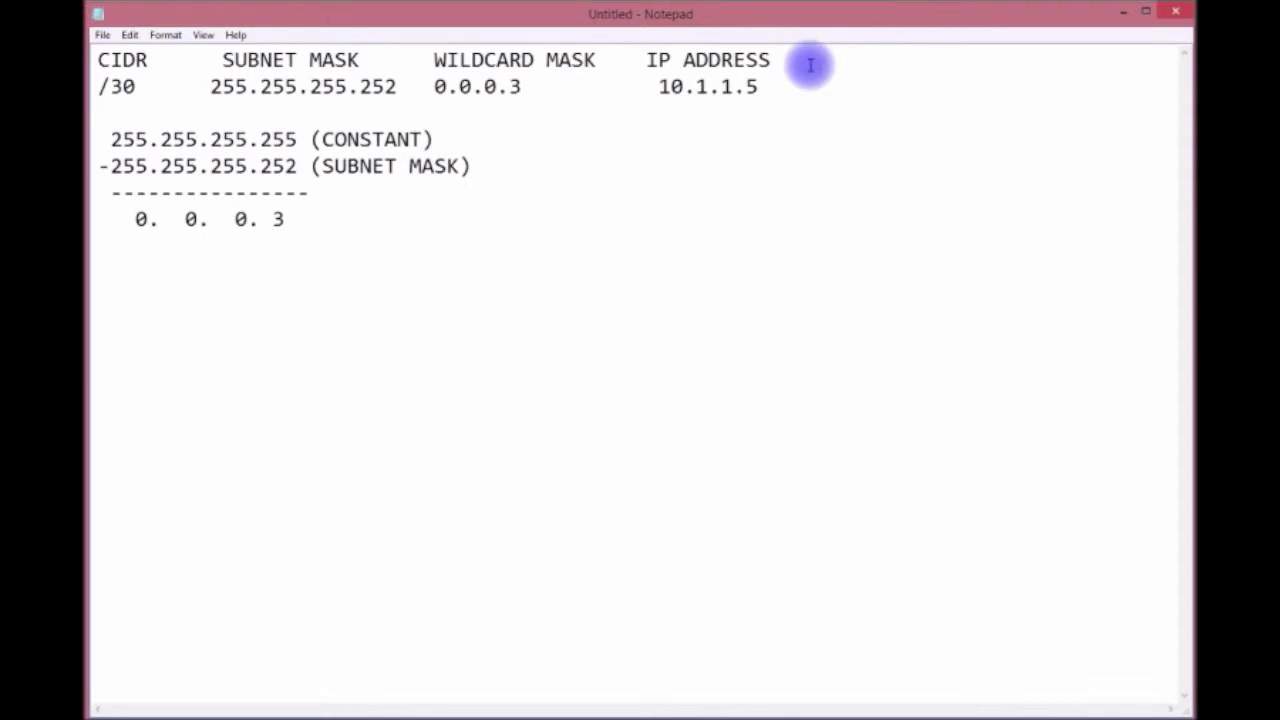
{"action": "type", "text": "SUBNET "}
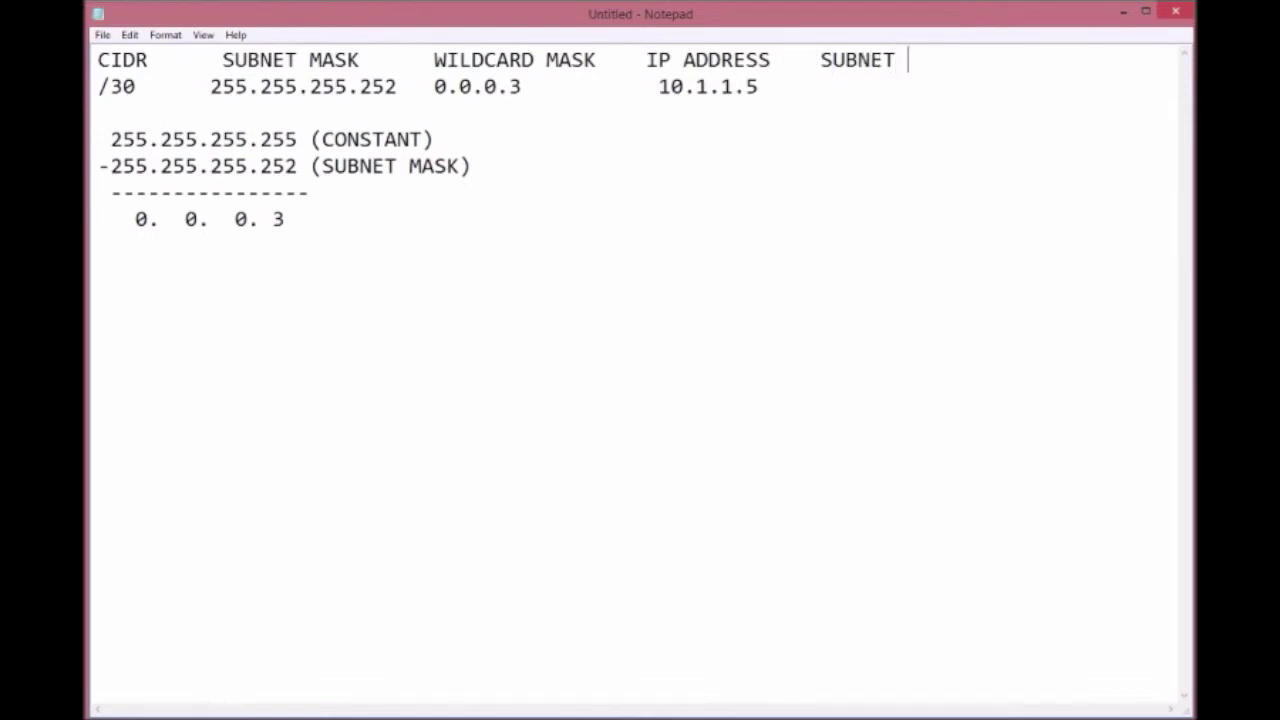
{"action": "type", "text": "DIAGRAM"}
- Enter X.X.X.111111|00 in the /30 row and highlight its 00 host bits
{"action": "left_click", "coordinate": [809, 78]}
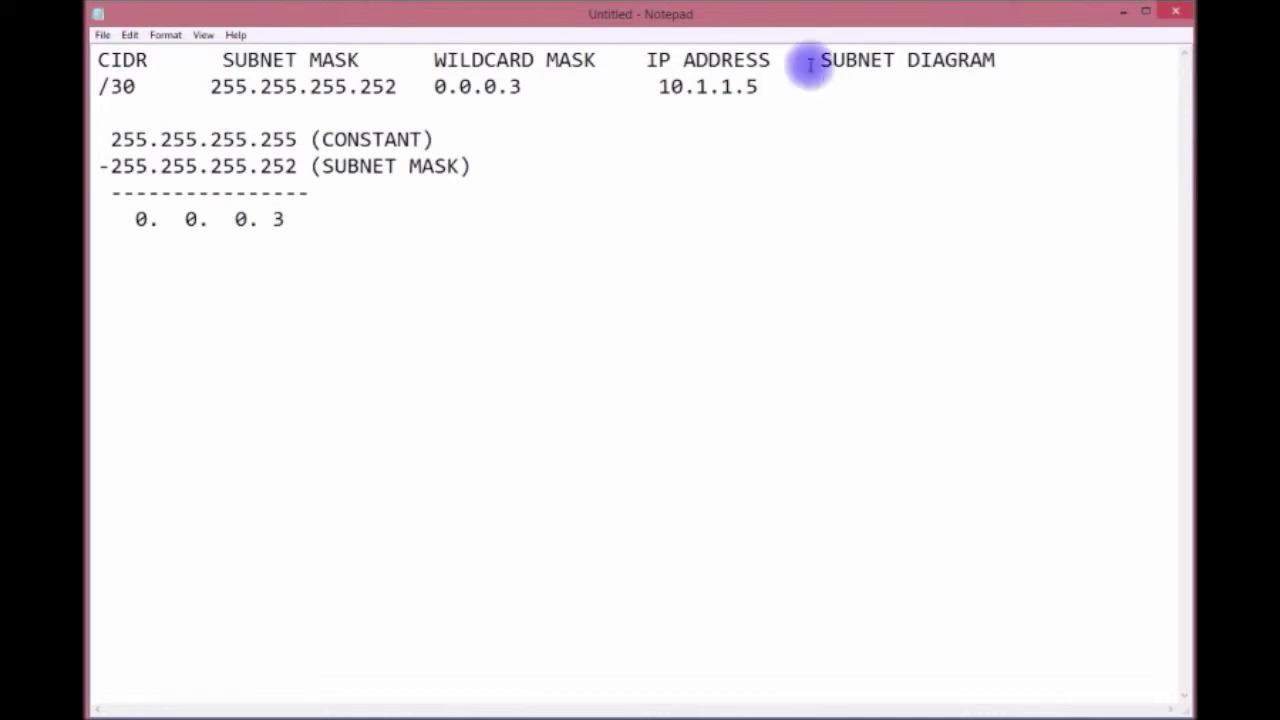
{"action": "type", "text": "X.X.X.111111"}
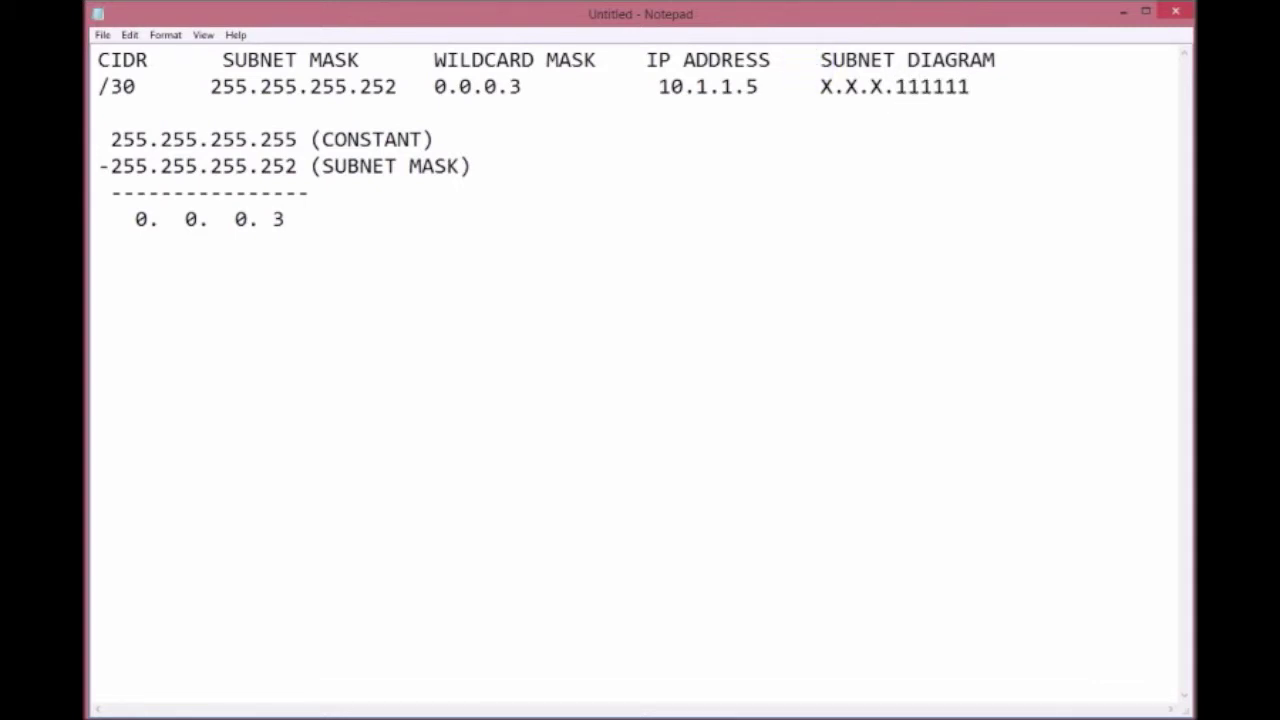
{"action": "type", "text": "|00"}
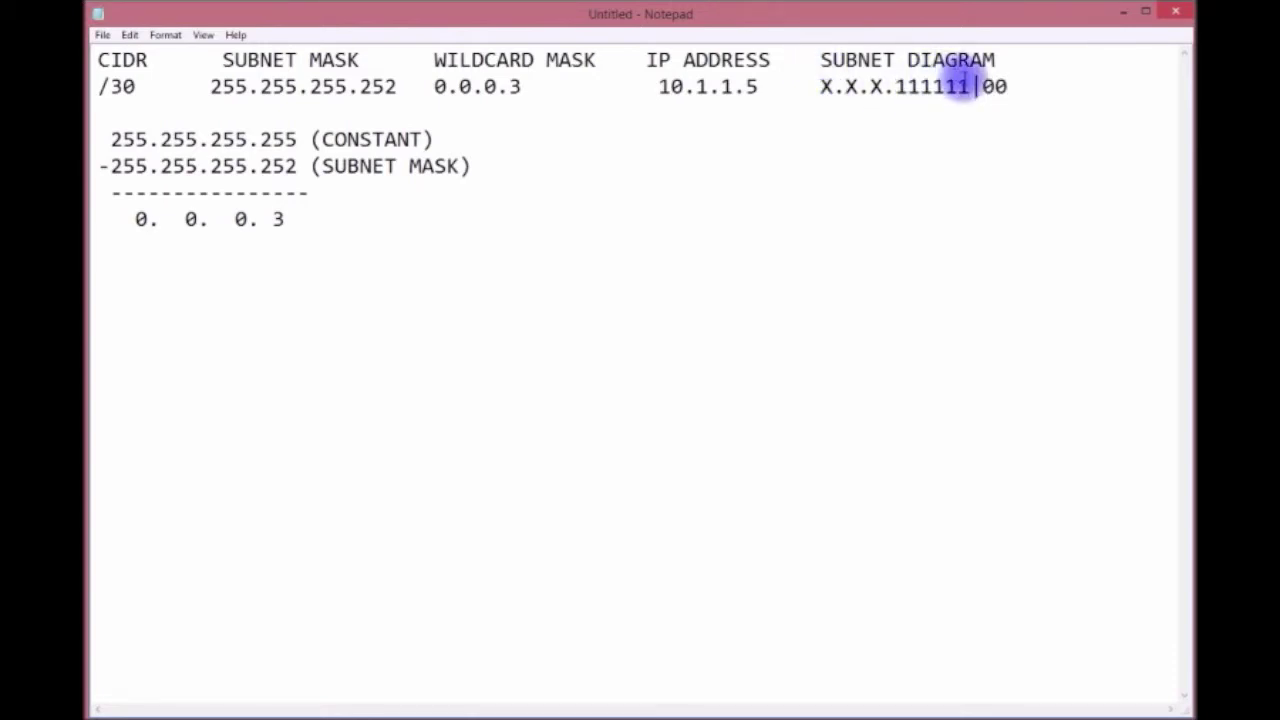
{"action": "key", "text": "shift+Home"}
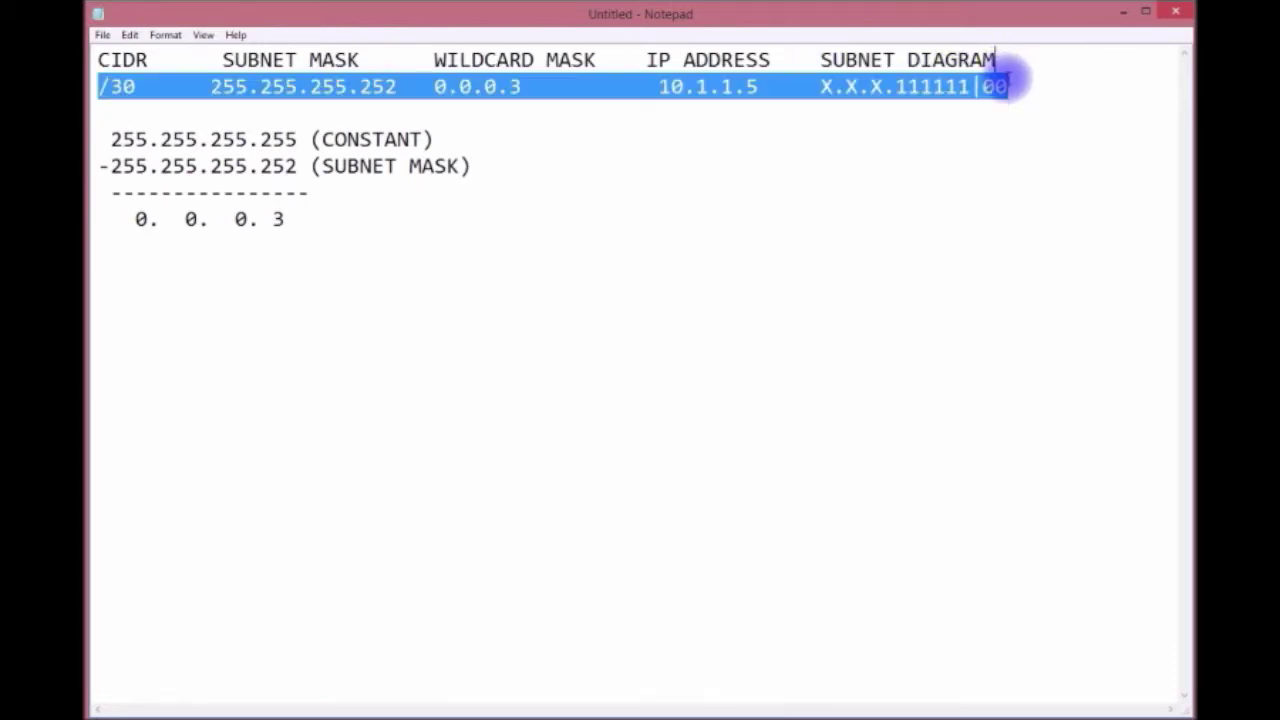
{"action": "key", "text": "End"}
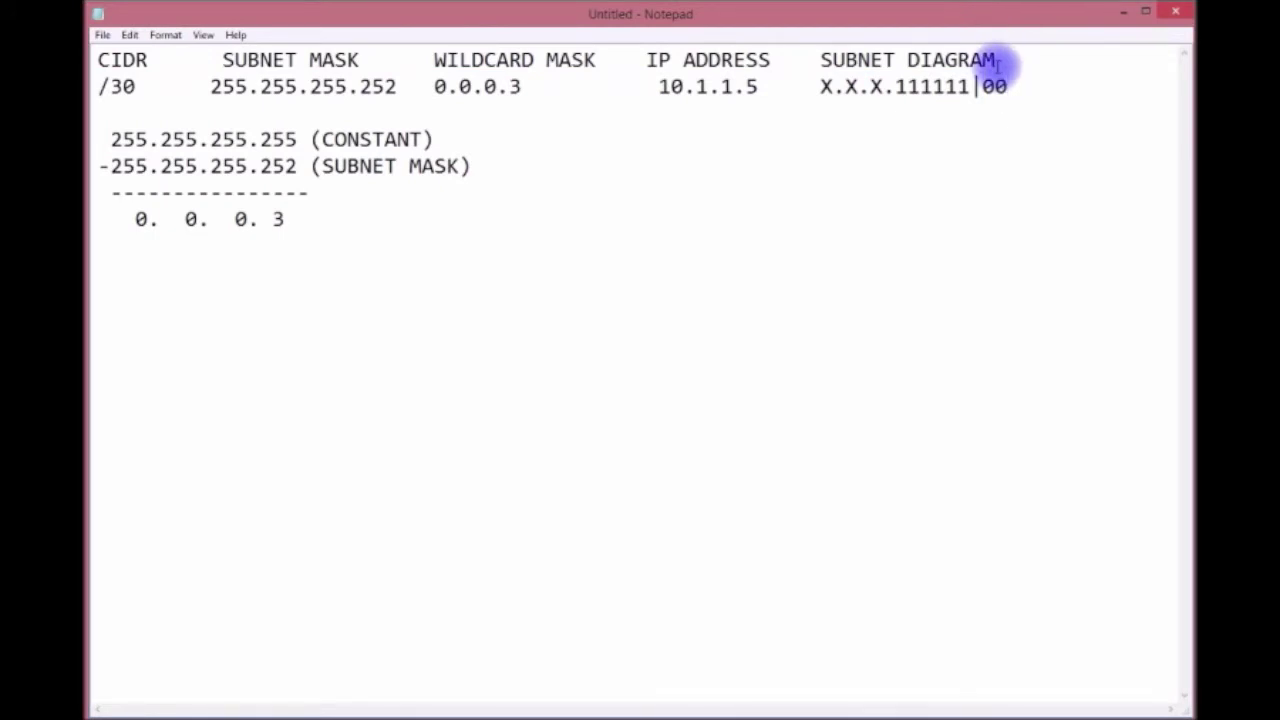
{"action": "left_click_drag", "start_coordinate": [1006, 82], "coordinate": [960, 86]}
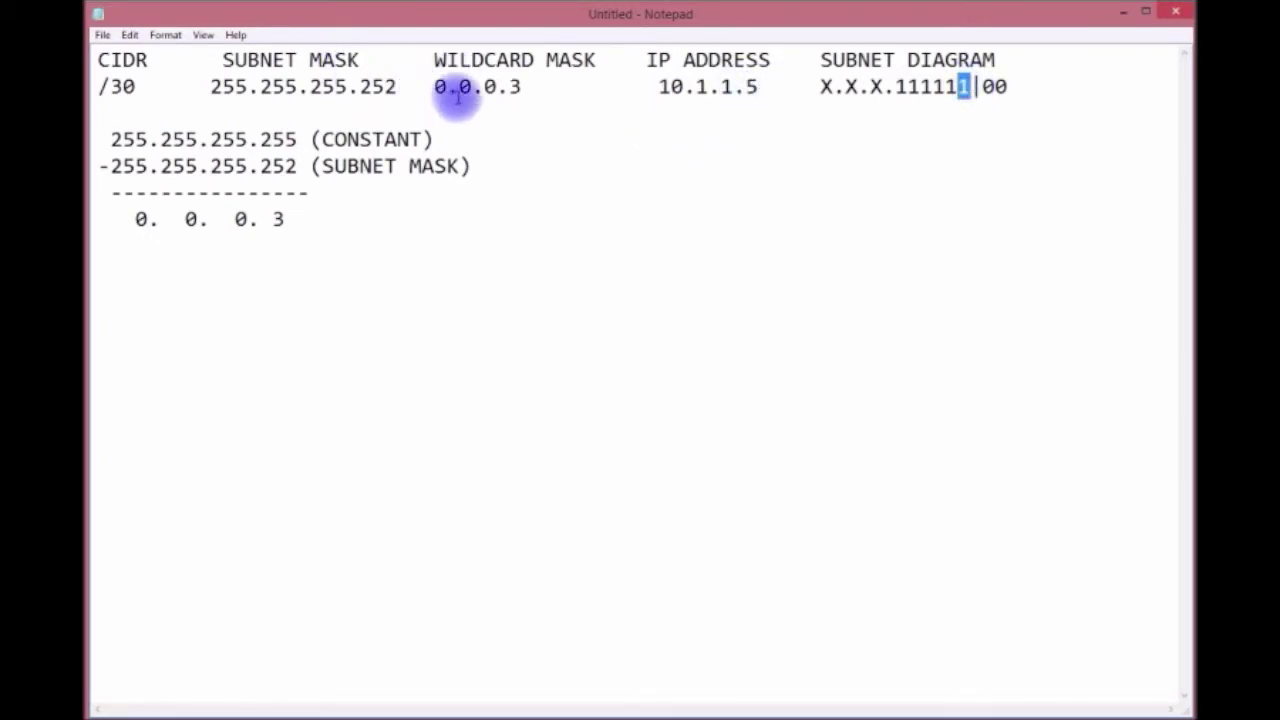
- Highlight the 0.0.0.3 wildcard octets and the network and host bits of the subnet diagram
{"action": "left_click_drag", "start_coordinate": [432, 87], "coordinate": [494, 94]}
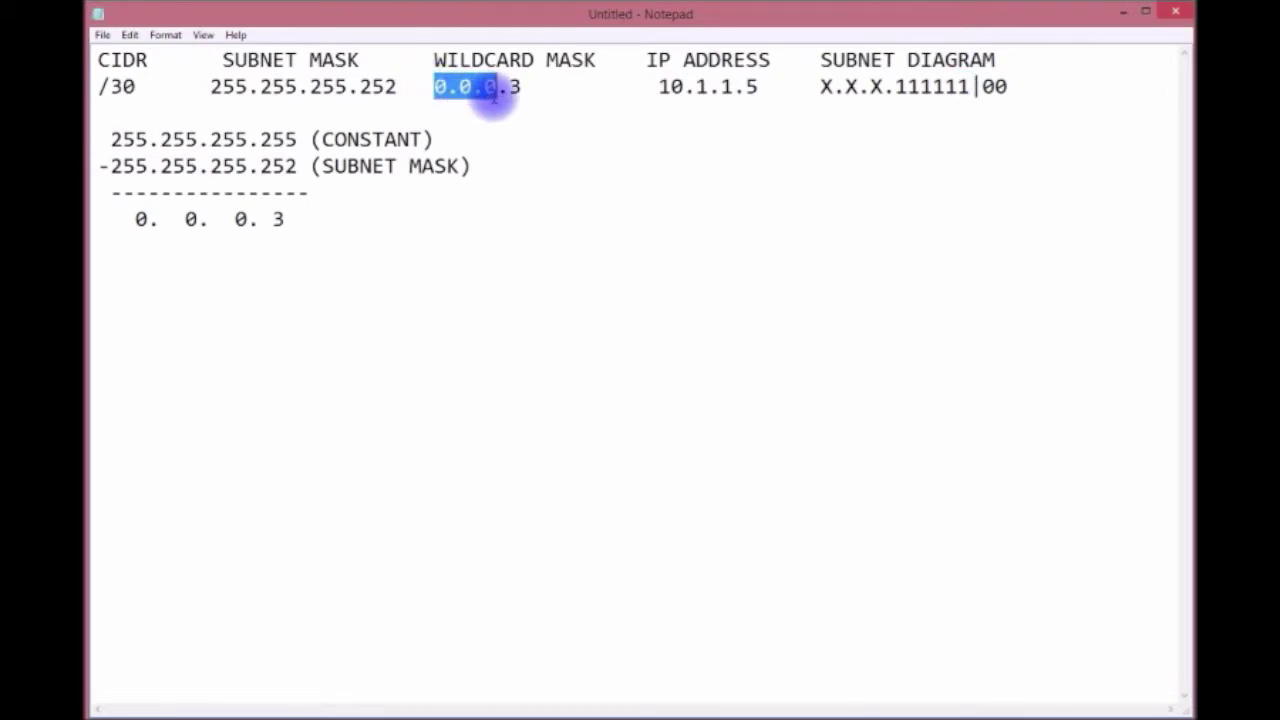
{"action": "left_click_drag", "start_coordinate": [522, 88], "coordinate": [511, 88]}
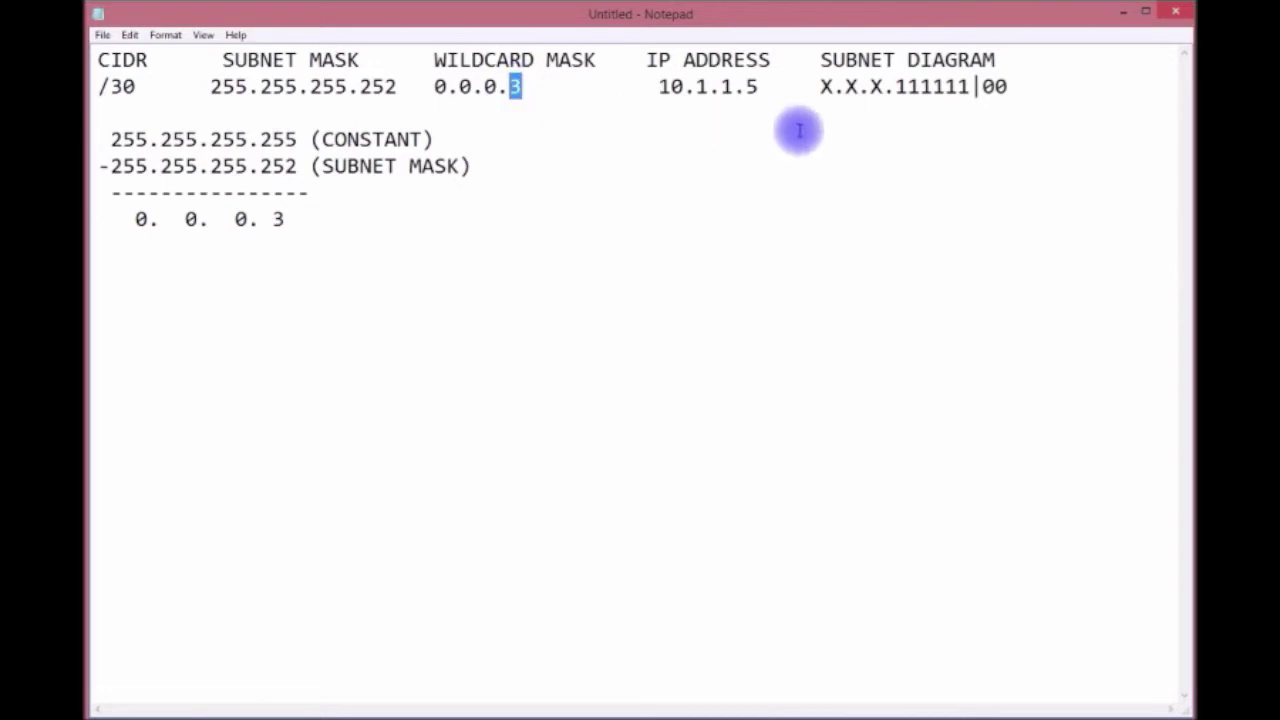
{"action": "left_click", "coordinate": [962, 87]}
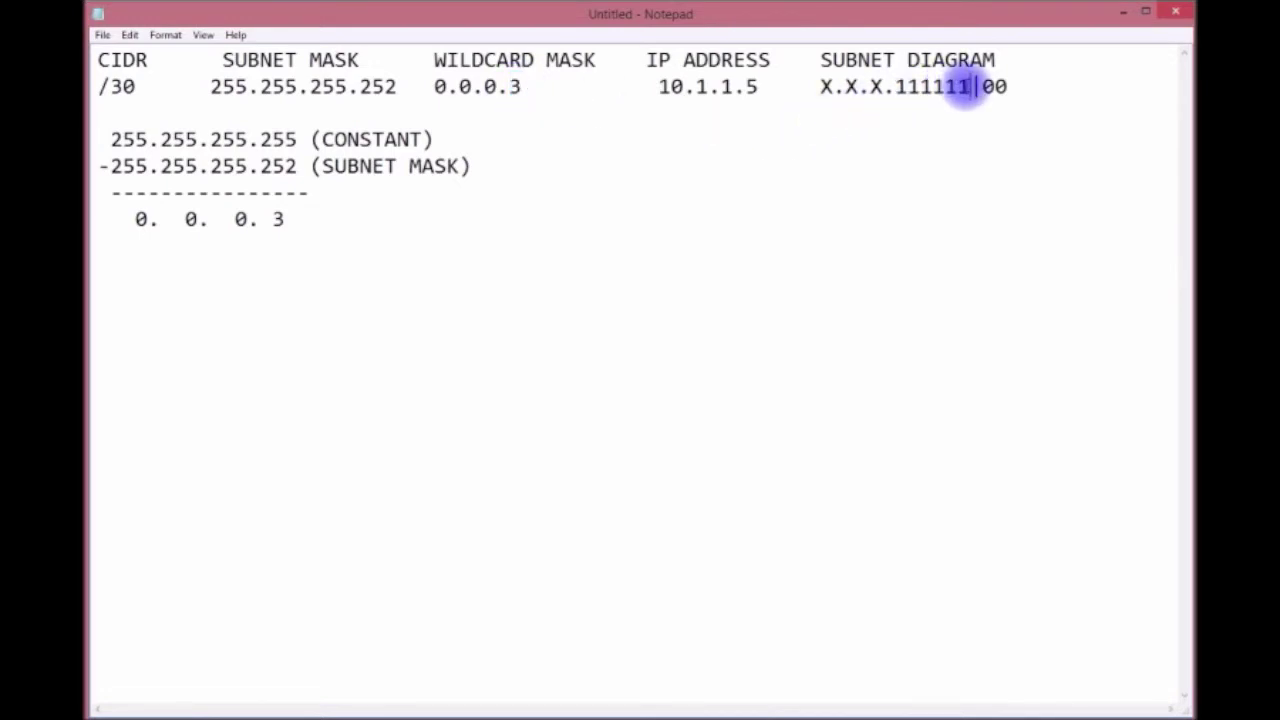
{"action": "left_click_drag", "start_coordinate": [962, 87], "coordinate": [970, 87]}
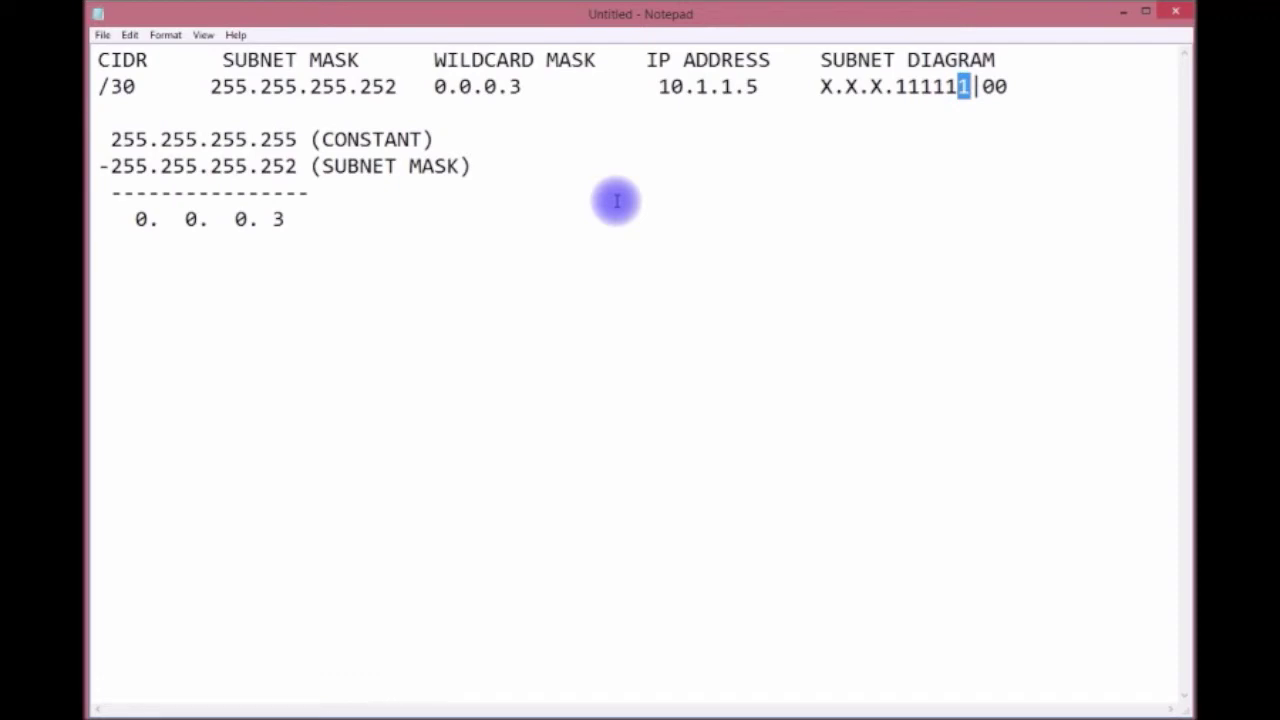
{"action": "left_click_drag", "start_coordinate": [820, 87], "coordinate": [987, 90]}
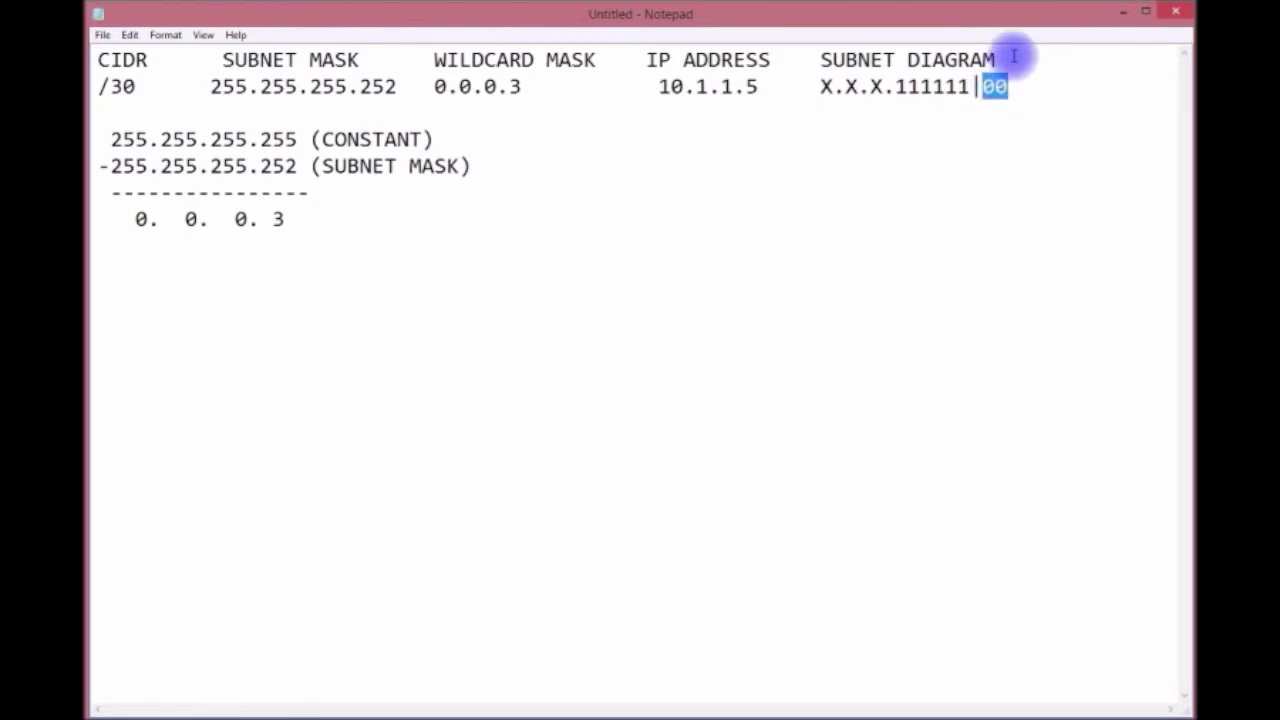
{"action": "left_click", "coordinate": [820, 87]}
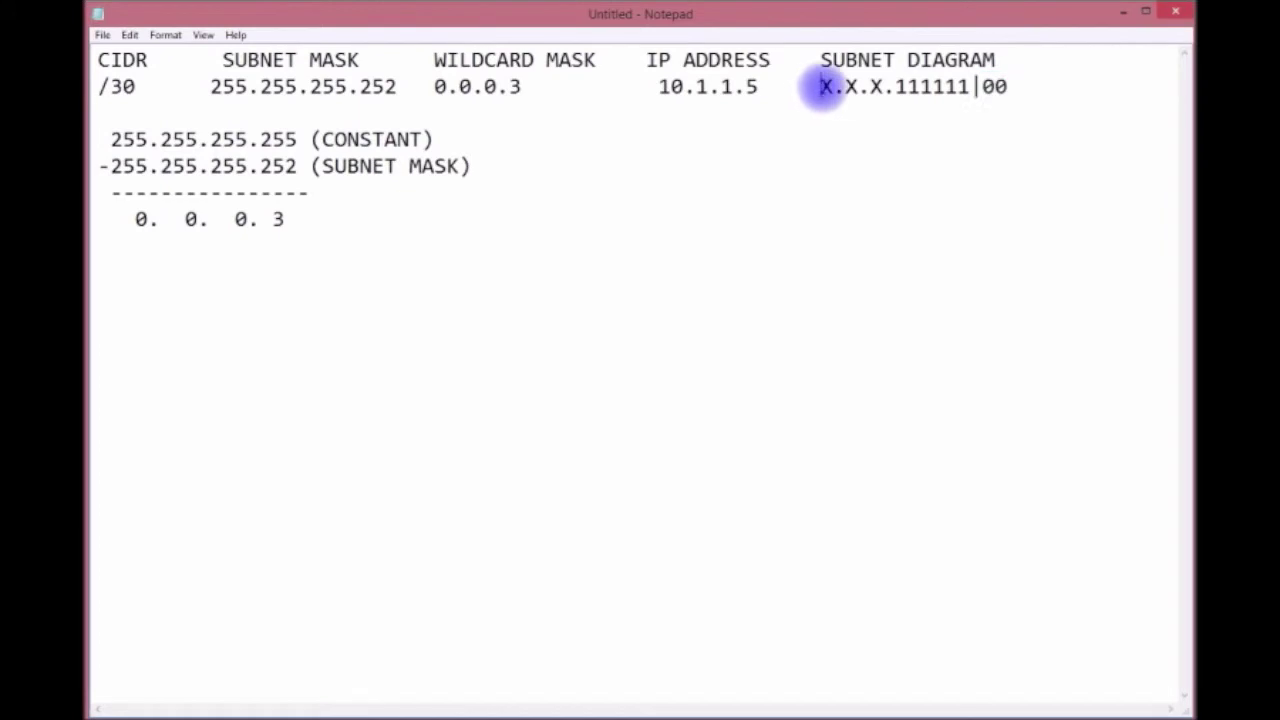
{"action": "left_click_drag", "start_coordinate": [820, 87], "coordinate": [881, 87]}
{"action": "left_click", "coordinate": [870, 87]}
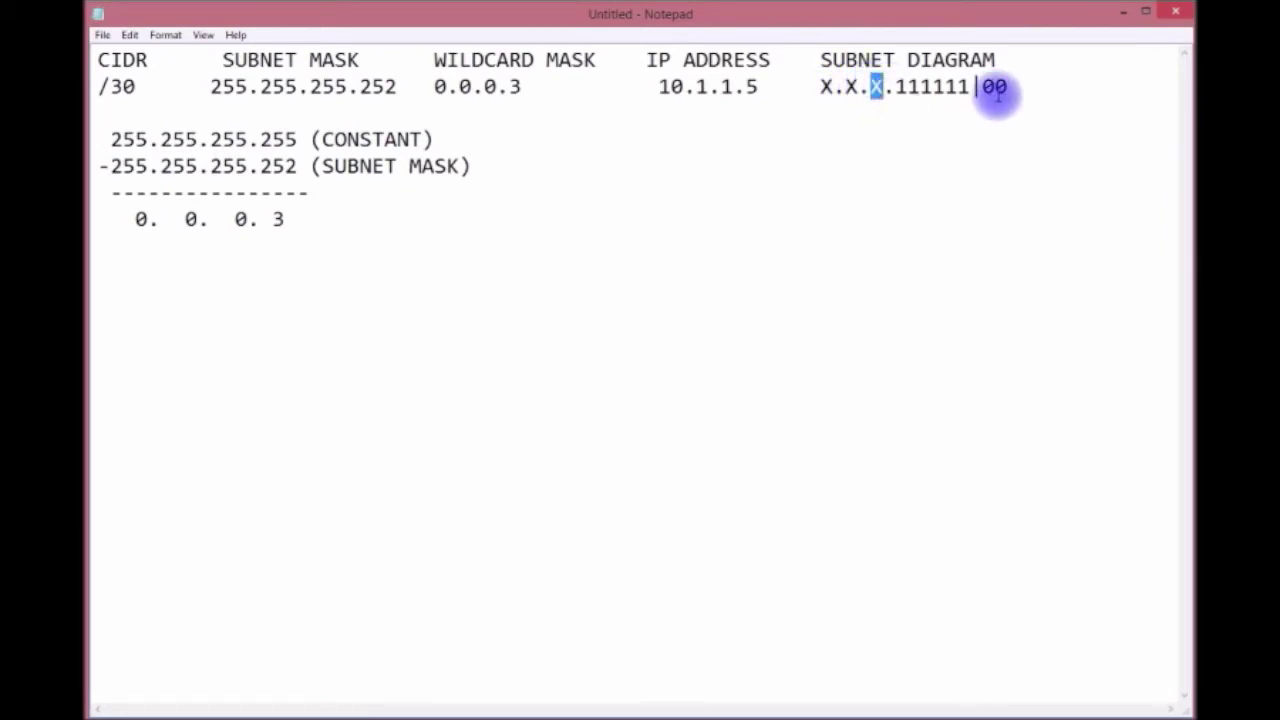
{"action": "left_click_drag", "start_coordinate": [982, 87], "coordinate": [1018, 86]}
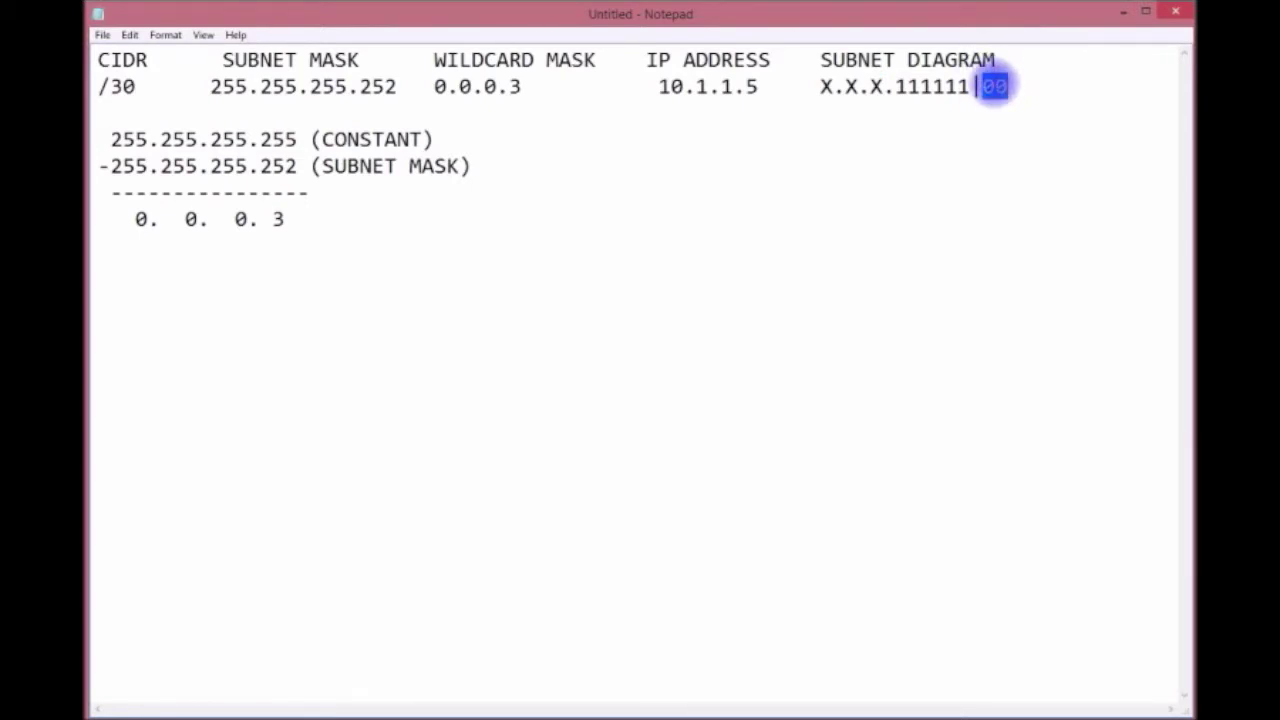
{"action": "left_click_drag", "start_coordinate": [810, 87], "coordinate": [1010, 88]}
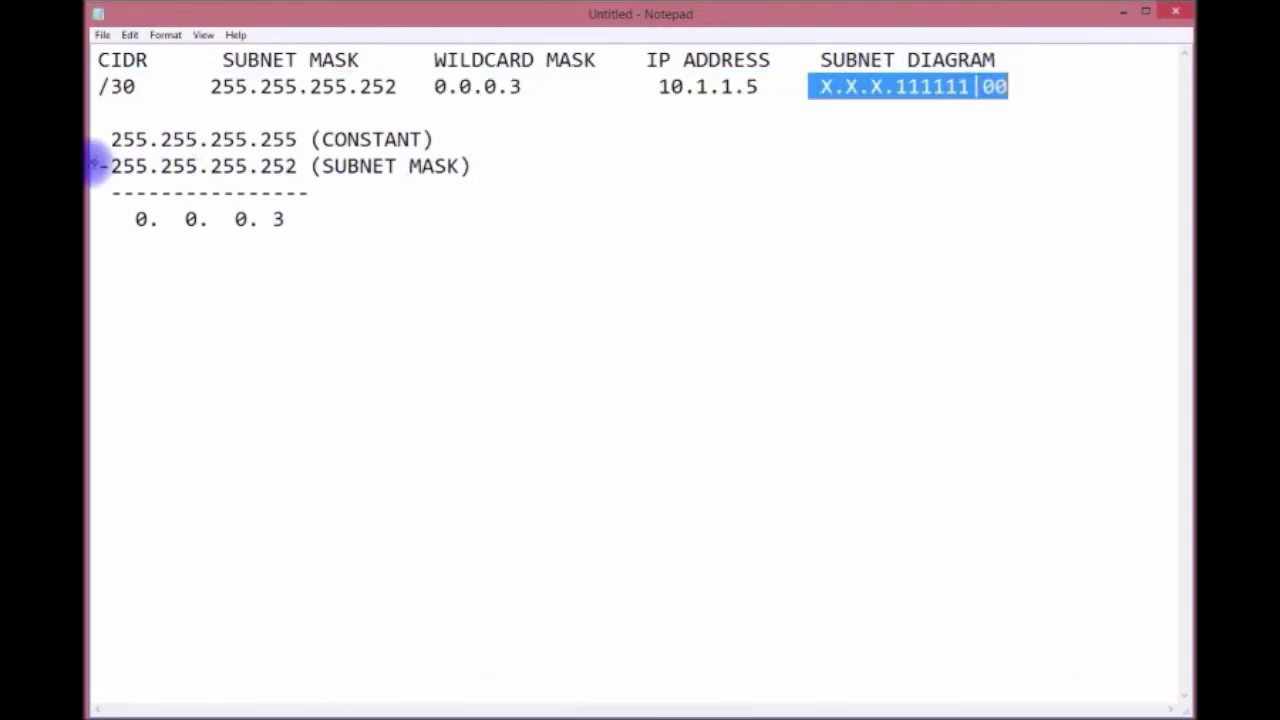
- Point out the subtracted /30 mask and start a new line below the 0. 0. 0. 3 result
{"action": "left_click_drag", "start_coordinate": [108, 166], "coordinate": [297, 166]}
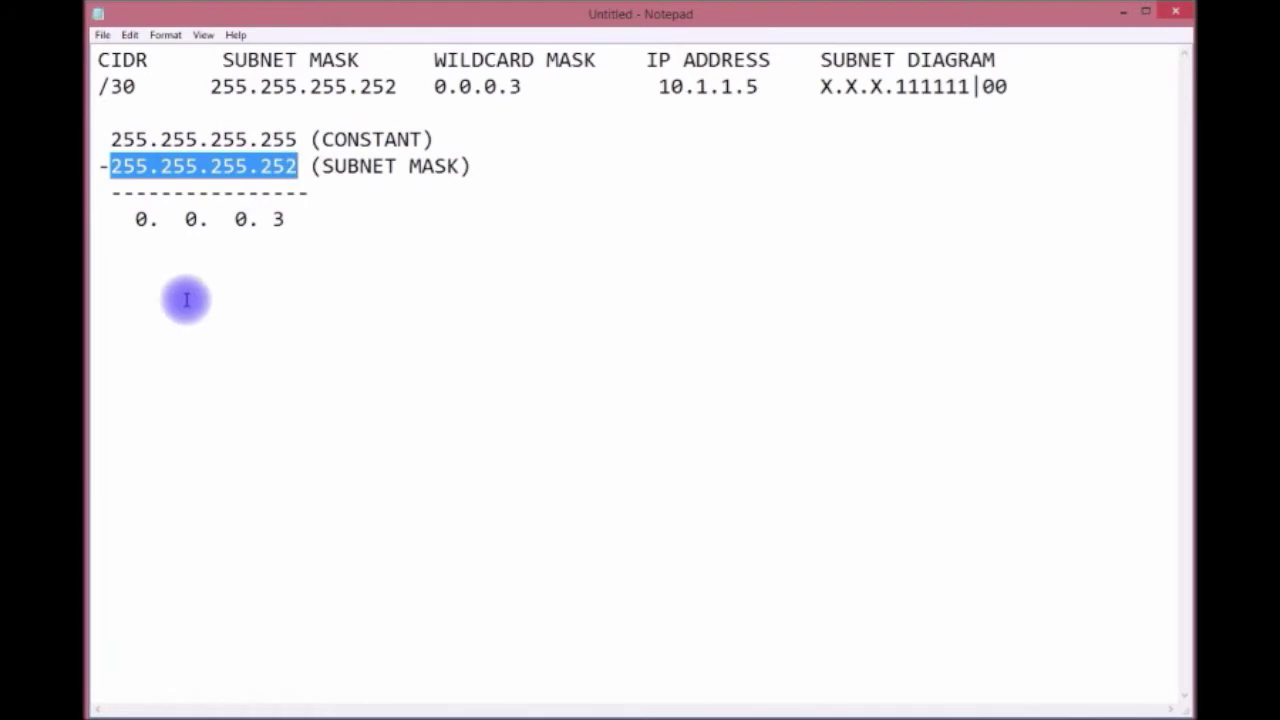
{"action": "left_click", "coordinate": [114, 300]}
{"action": "left_click", "coordinate": [343, 217]}
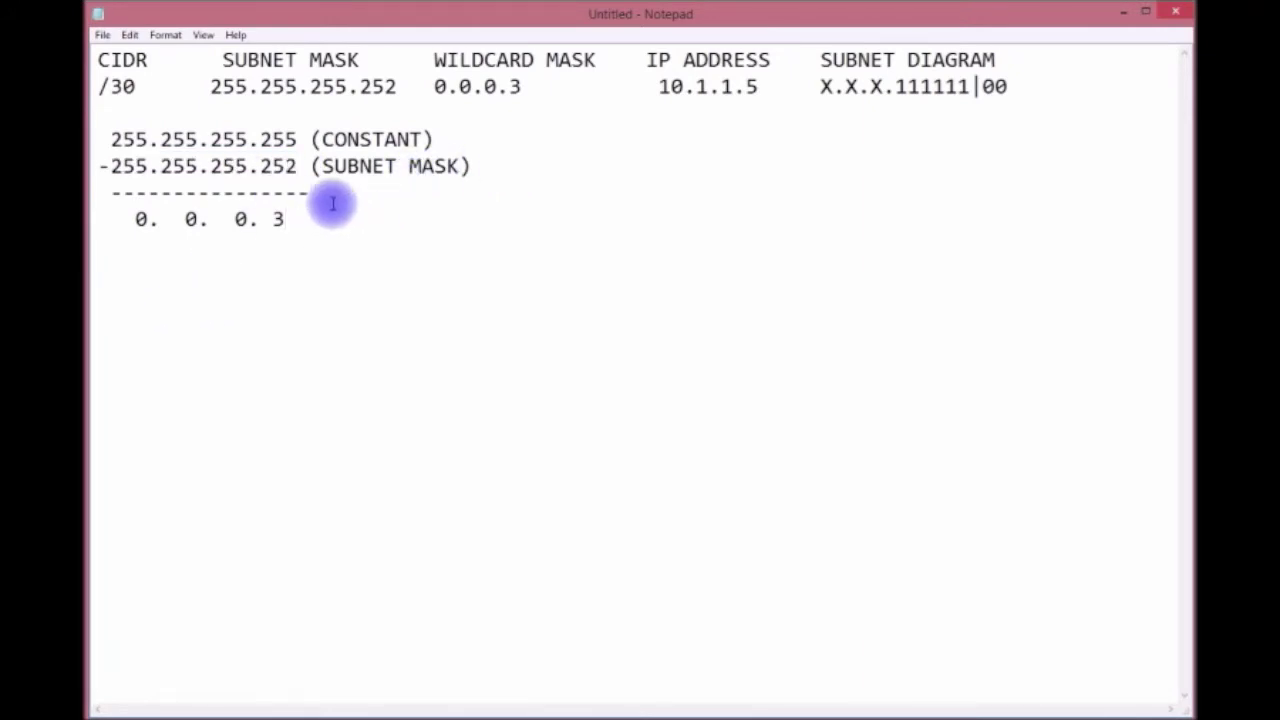
{"action": "key", "text": "Return"}
{"action": "key", "text": "Return"}
{"action": "key", "text": "Return"}
- Type the /20 row: 255.255.240.0, 0.0.15.255, 10.1.16.1 and diagram X.X.1111 0000.00000000
{"action": "type", "text": "/"}
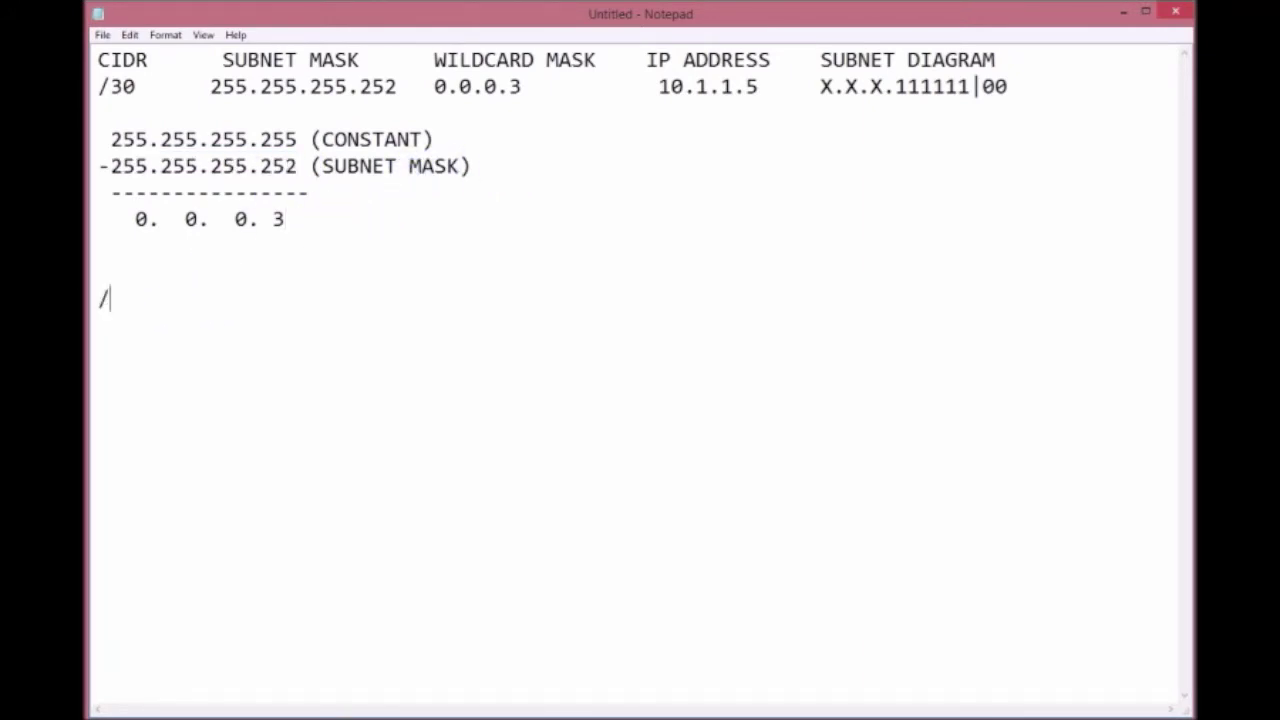
{"action": "type", "text": "20     255.255"}
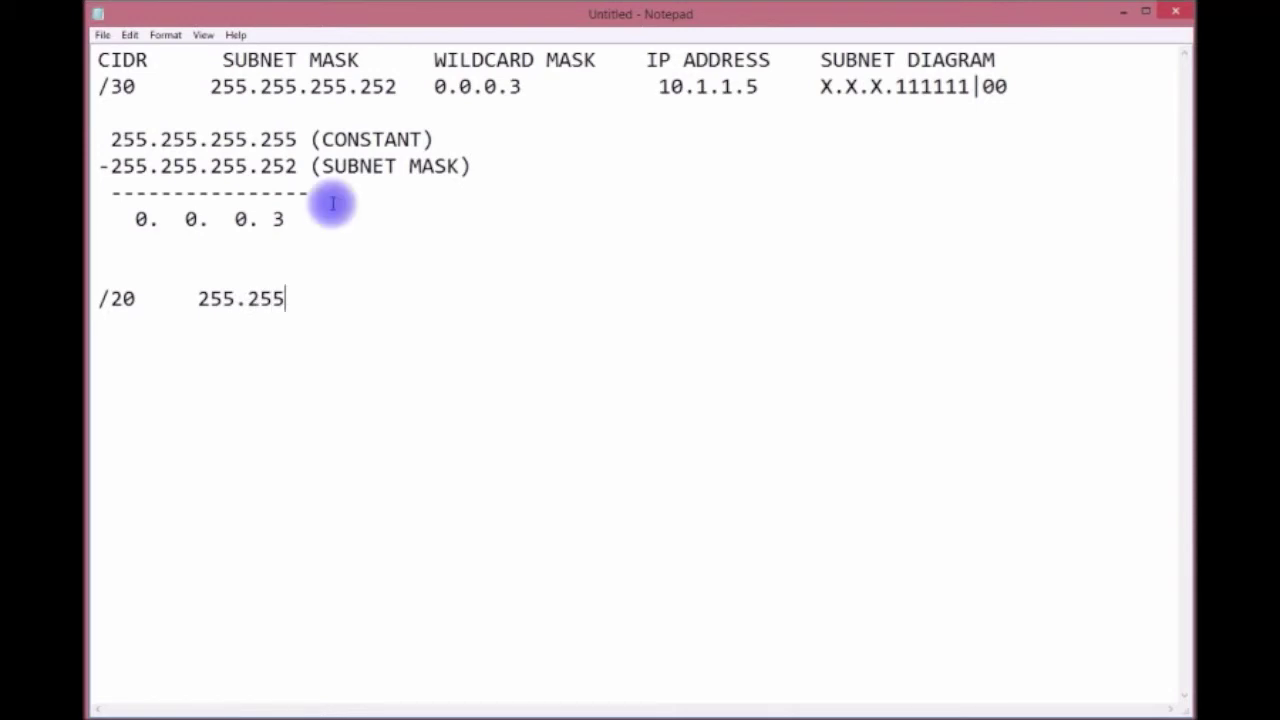
{"action": "type", "text": ".240.0      0.0."}
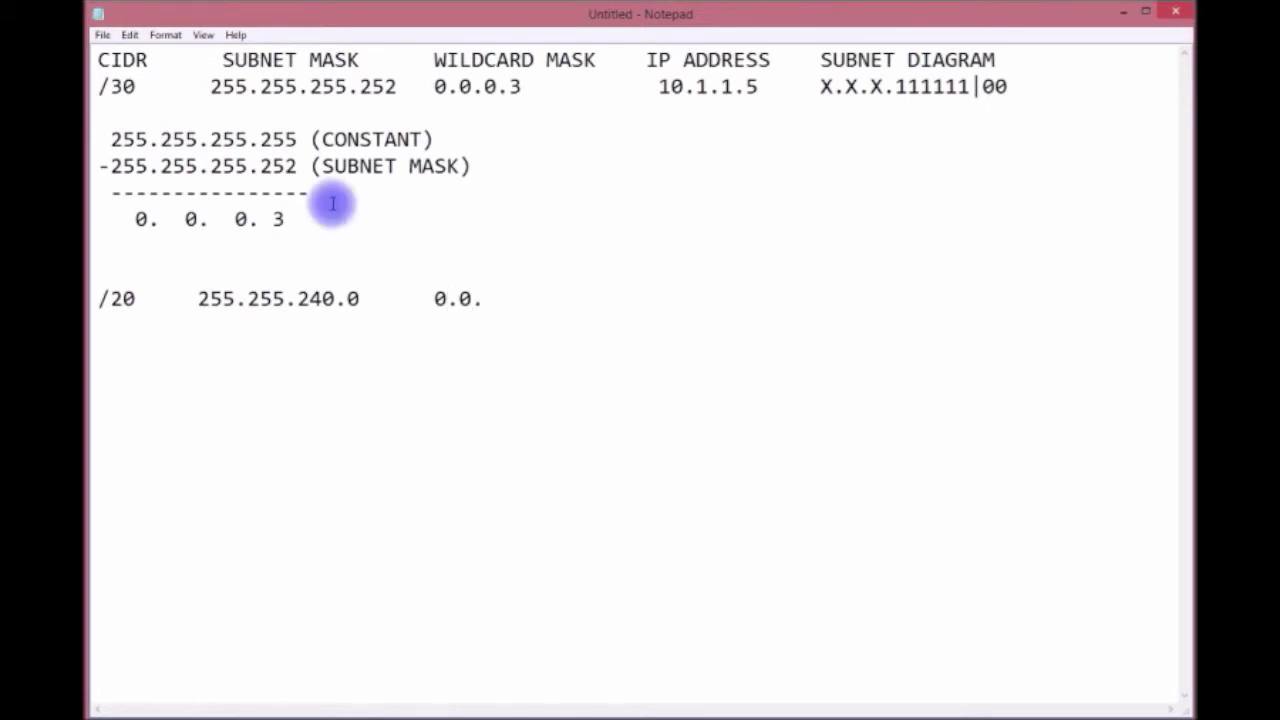
{"action": "type", "text": "15.255      10.1."}
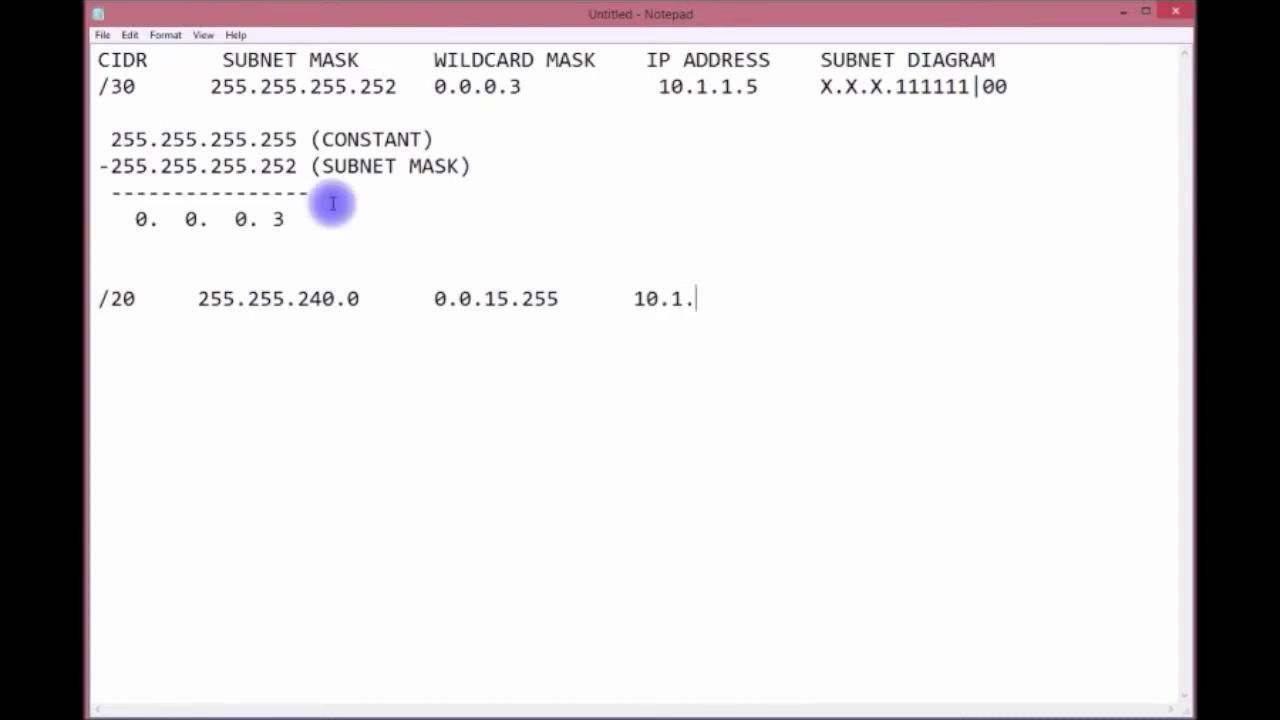
{"action": "type", "text": "16"}
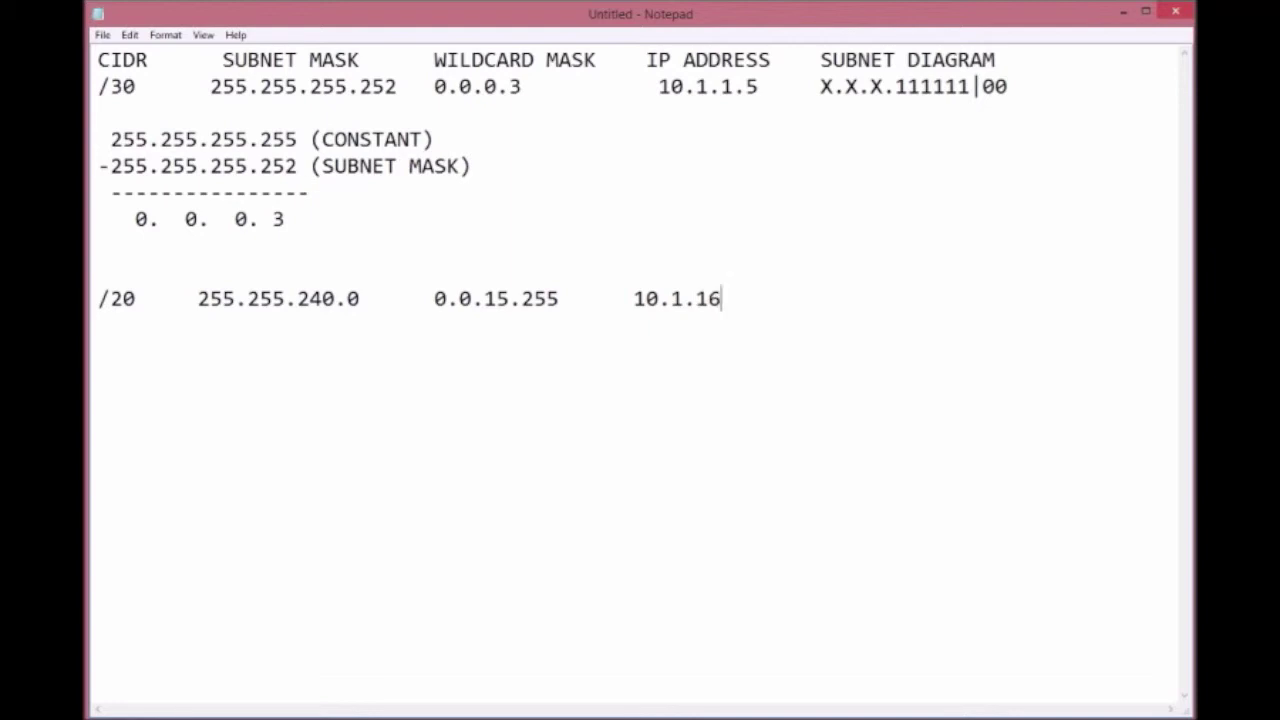
{"action": "type", "text": ".1"}
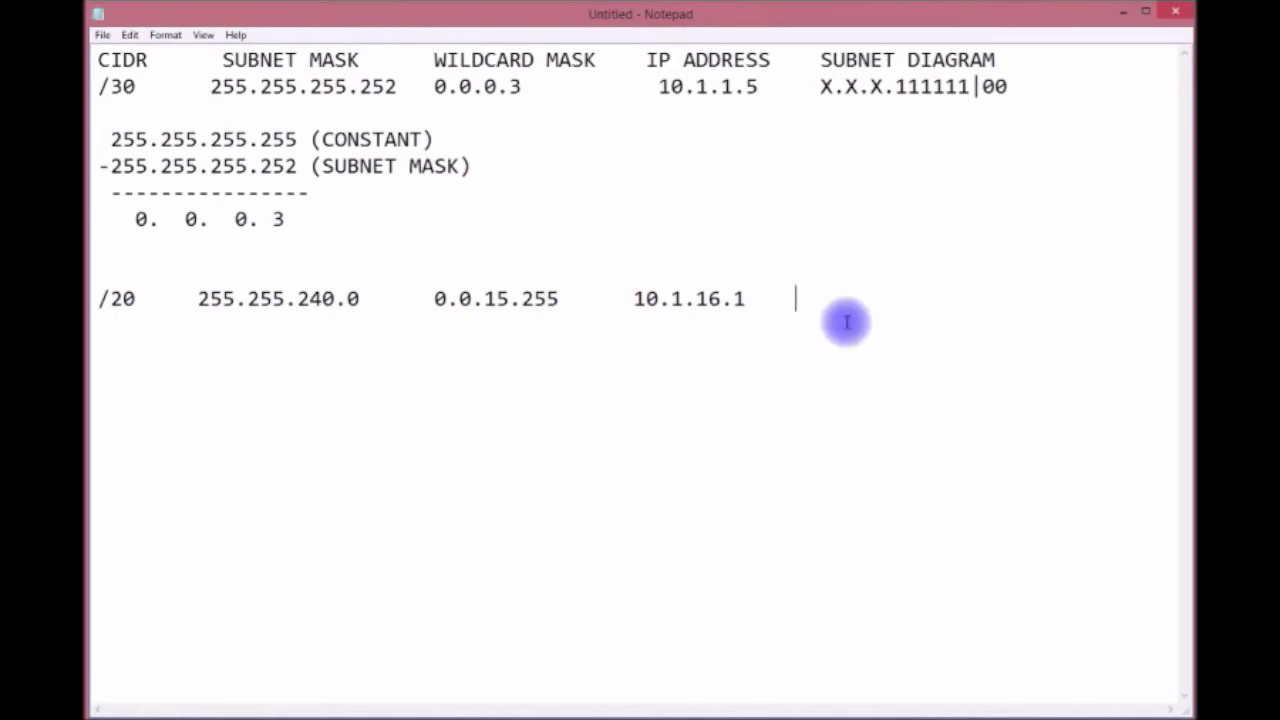
{"action": "type", "text": "X."}
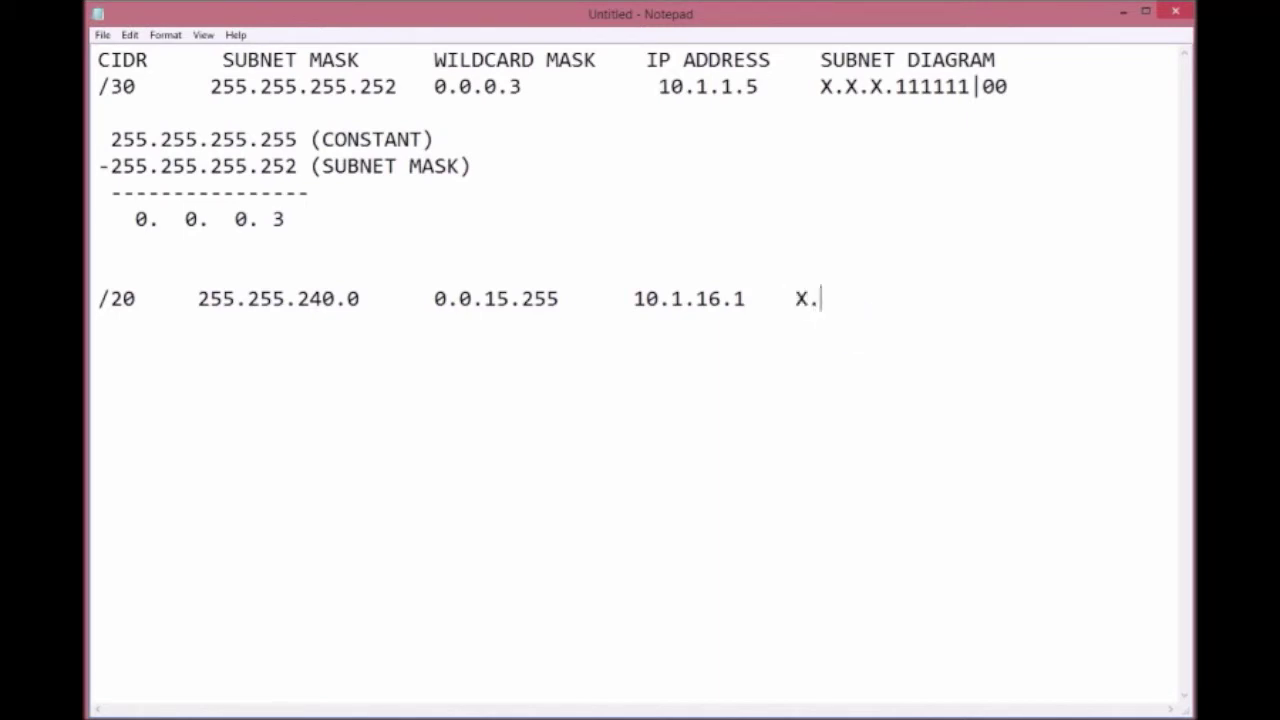
{"action": "type", "text": "X.1111 "}
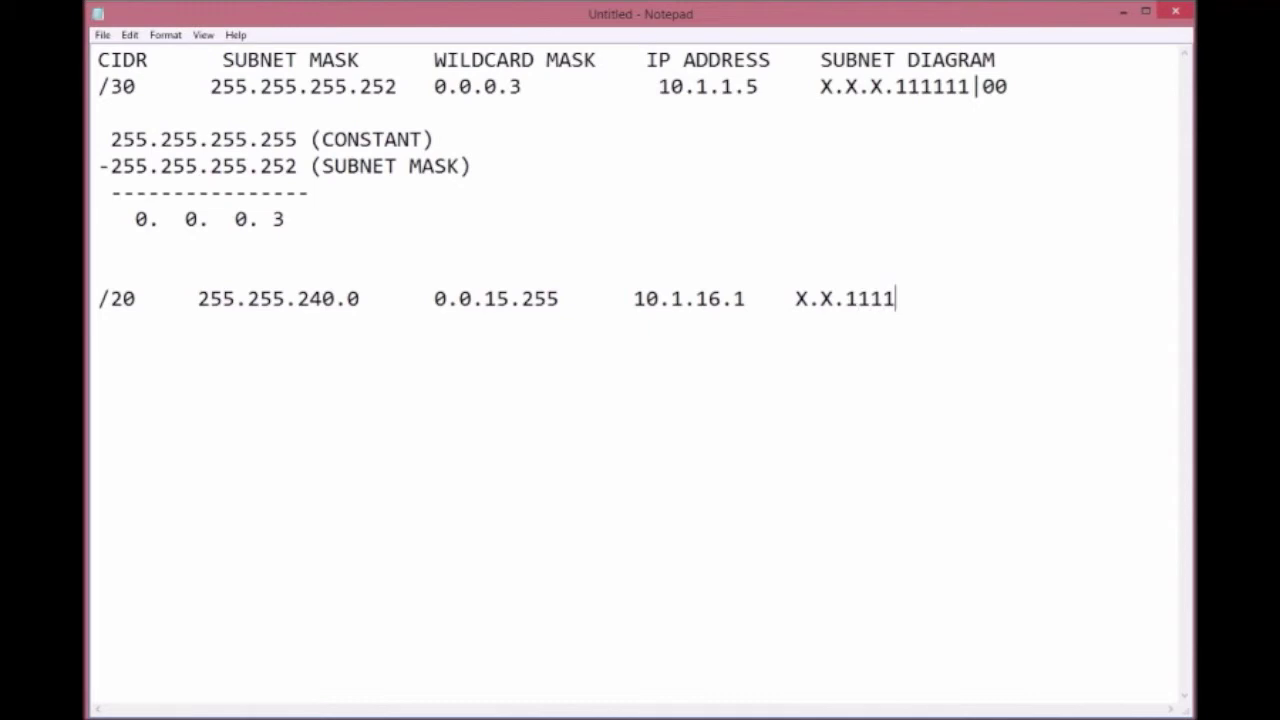
{"action": "type", "text": "0000.00000000"}
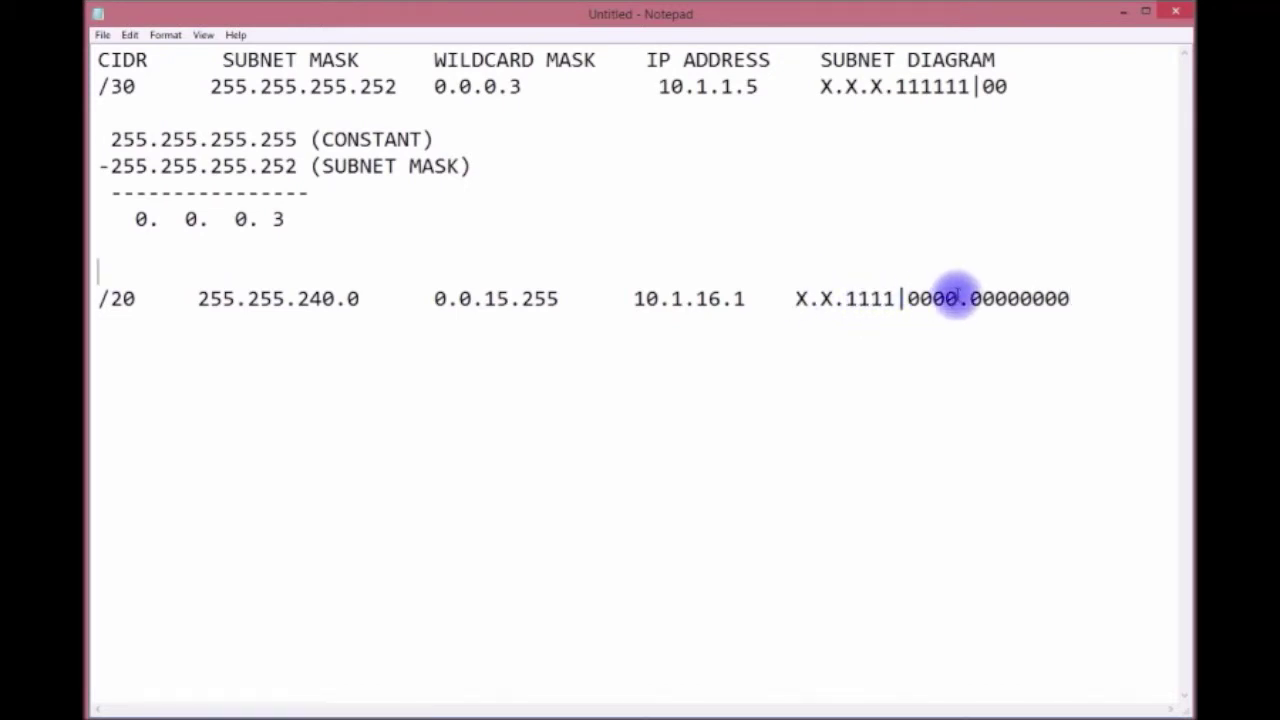
- Highlight the /20 diagram's host bits, its last network bit, and the 16 in 10.1.16.1
{"action": "left_click_drag", "start_coordinate": [954, 294], "coordinate": [910, 305]}
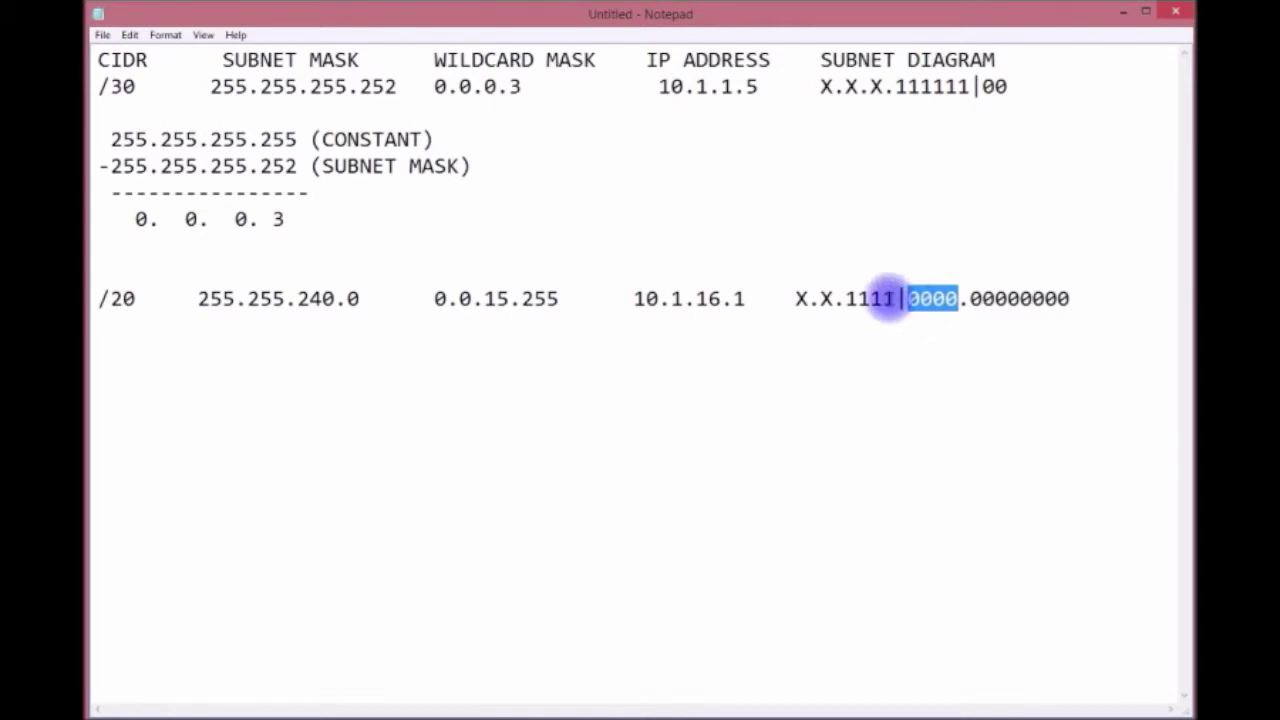
{"action": "left_click_drag", "start_coordinate": [895, 300], "coordinate": [885, 300]}
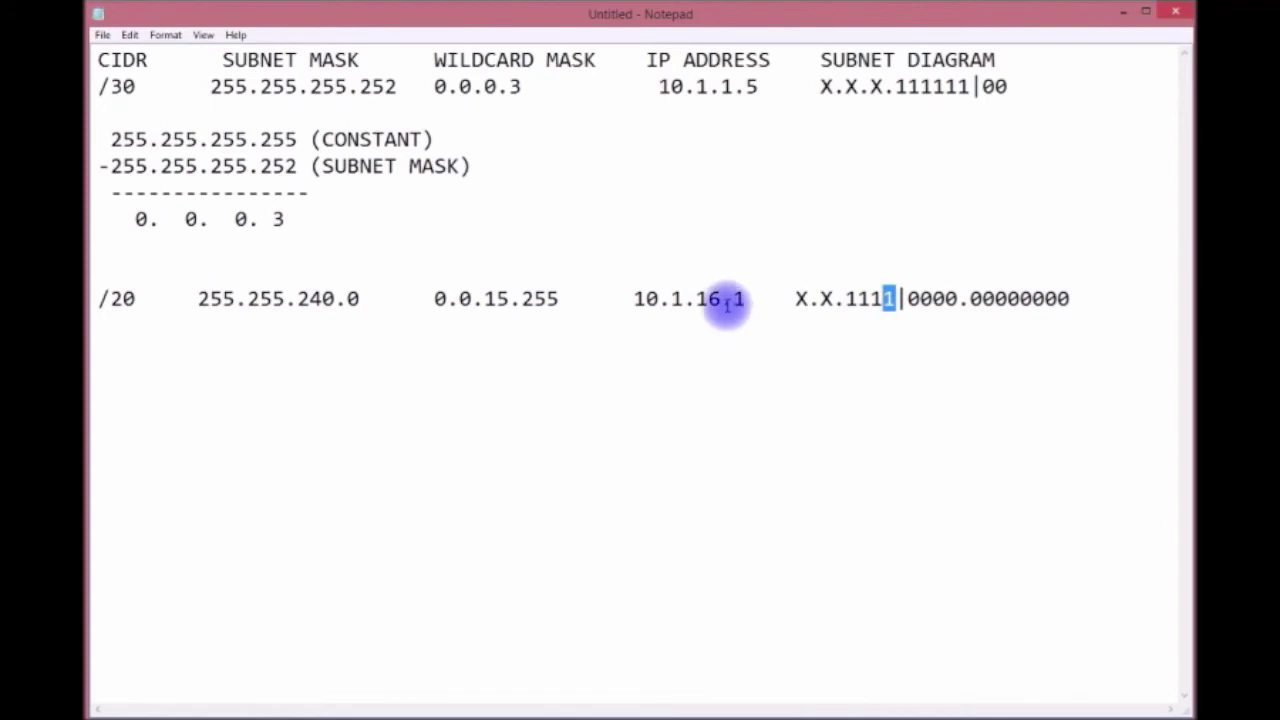
{"action": "left_click_drag", "start_coordinate": [721, 300], "coordinate": [713, 299]}
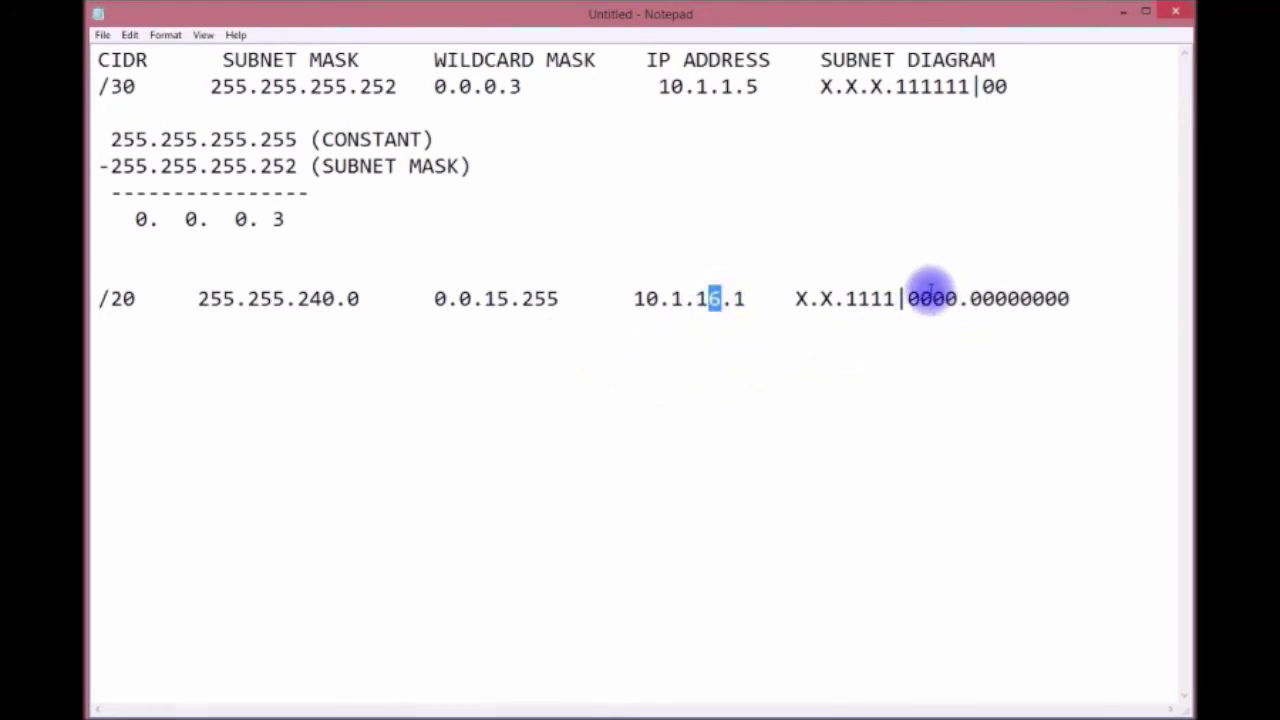
{"action": "left_click_drag", "start_coordinate": [909, 296], "coordinate": [940, 295]}
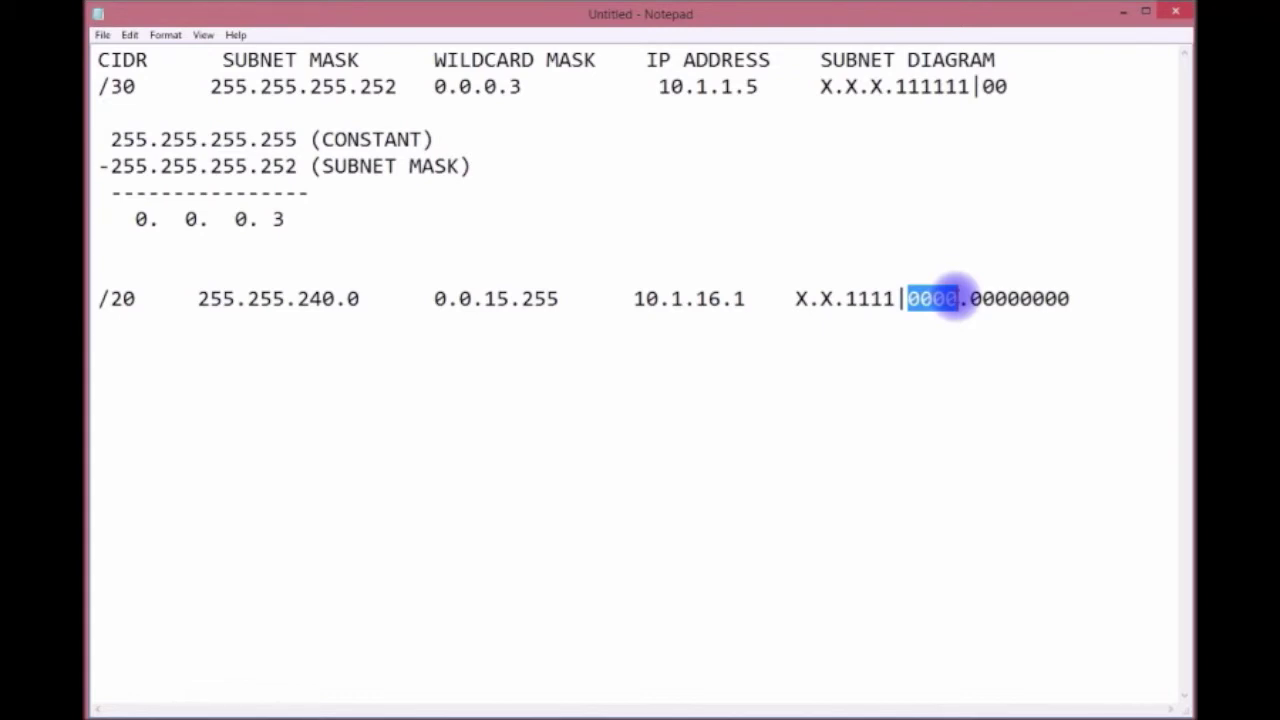
- Highlight the 15 and 255 of wildcard 0.0.15.255 and the host zeros, comparing with the /30 row
{"action": "left_click", "coordinate": [485, 298]}
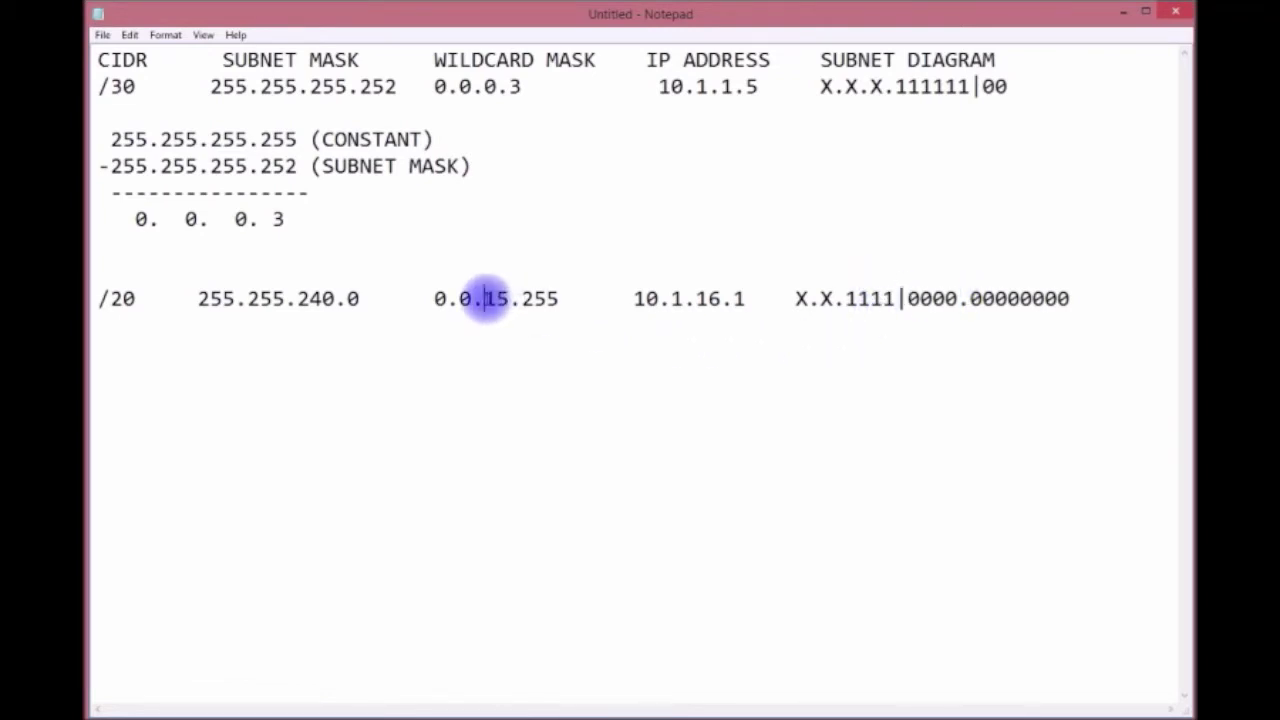
{"action": "left_click_drag", "start_coordinate": [485, 298], "coordinate": [503, 294]}
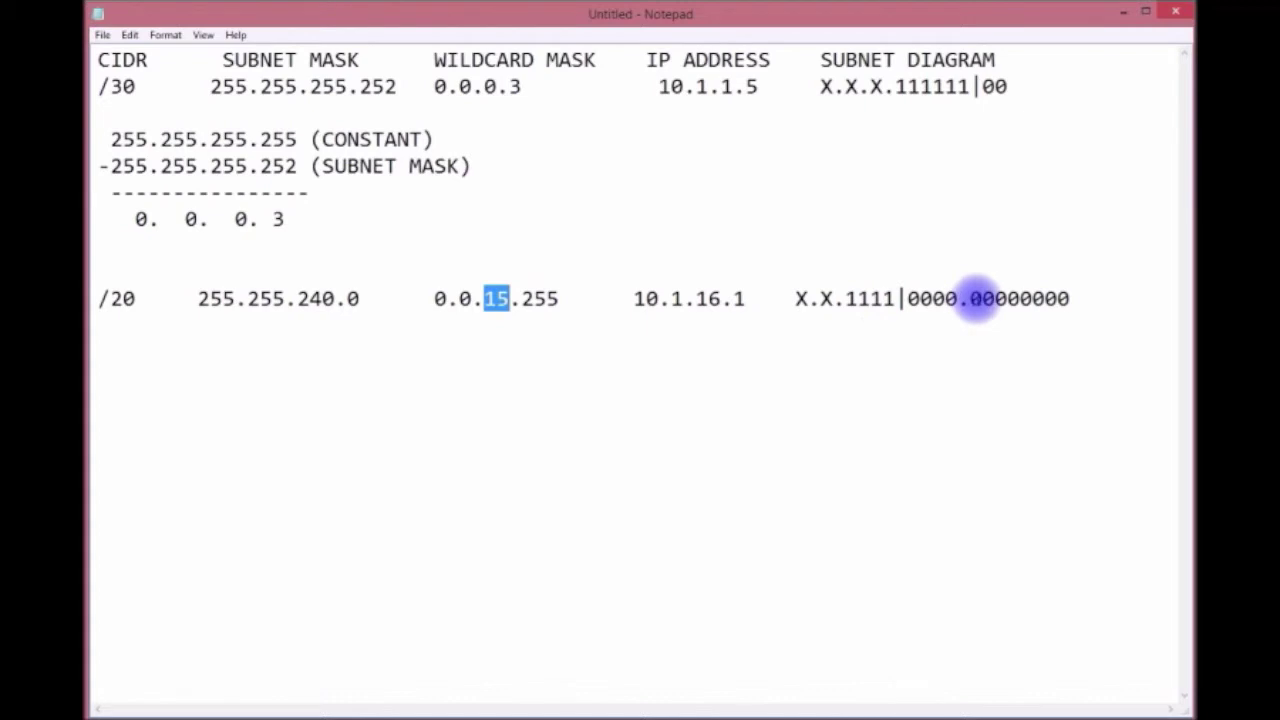
{"action": "left_click", "coordinate": [957, 298]}
{"action": "left_click_drag", "start_coordinate": [969, 298], "coordinate": [1066, 297]}
{"action": "left_click_drag", "start_coordinate": [557, 298], "coordinate": [522, 298]}
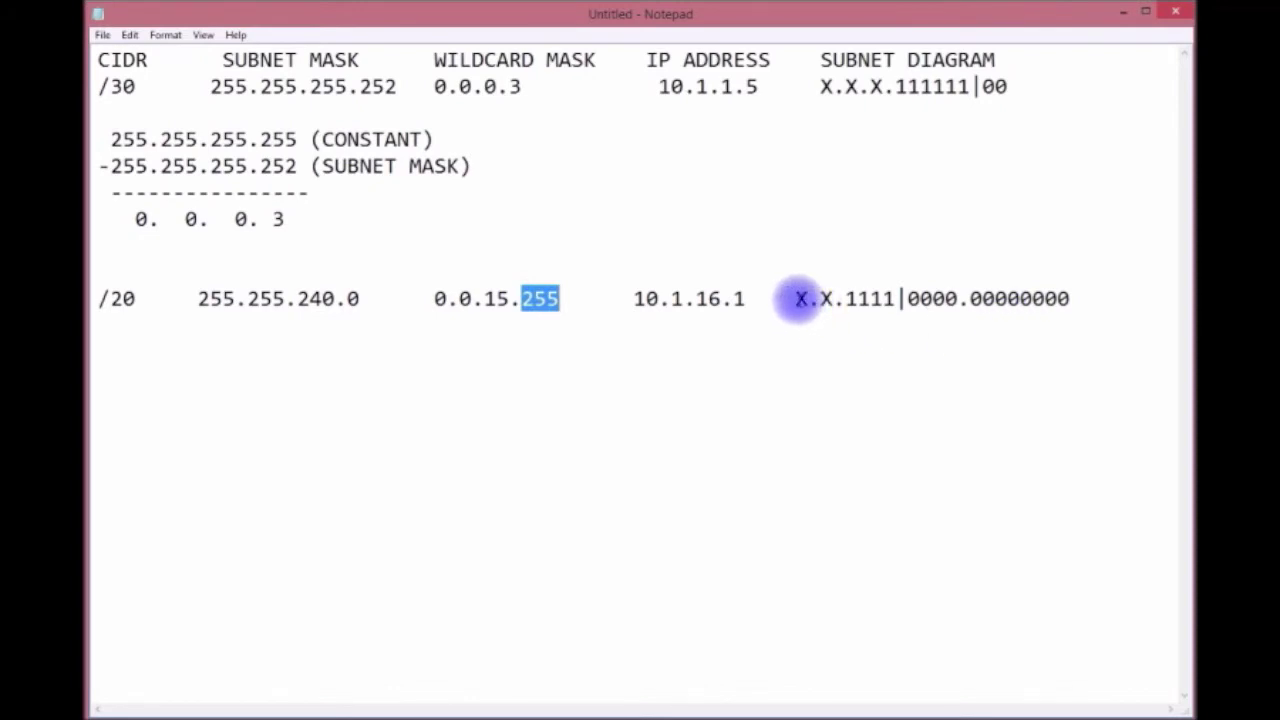
{"action": "left_click_drag", "start_coordinate": [797, 298], "coordinate": [820, 298]}
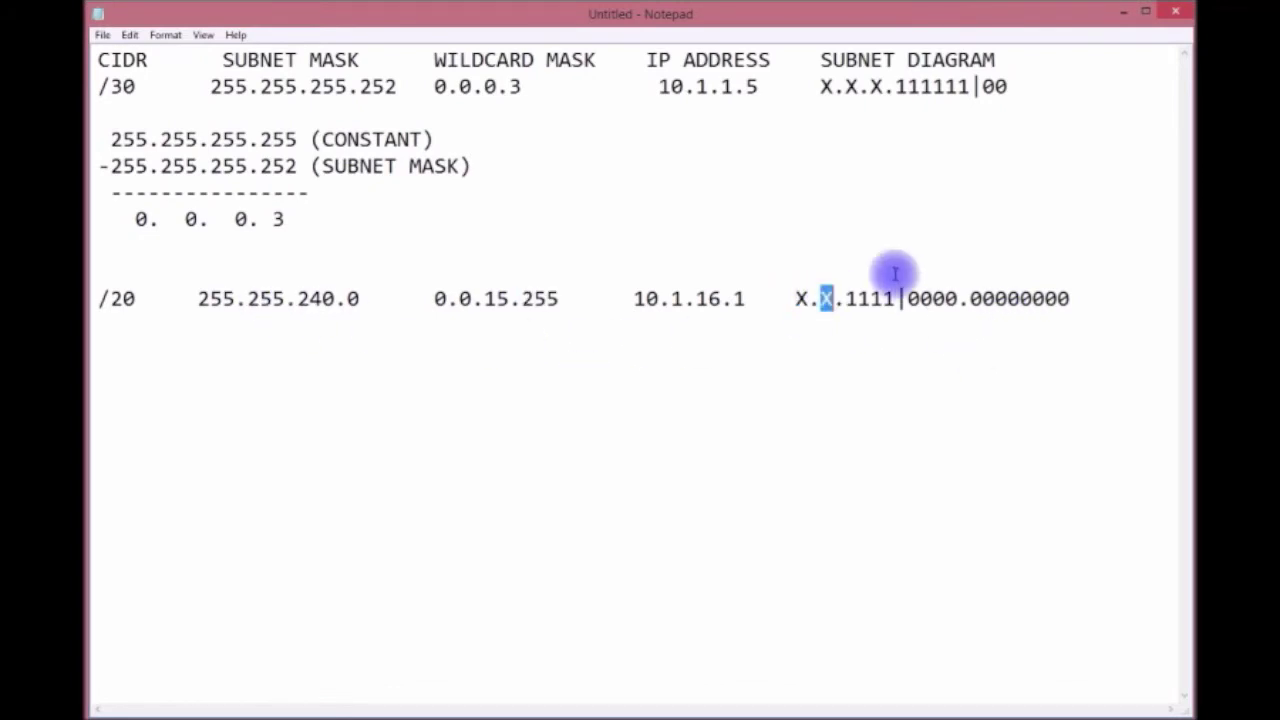
{"action": "left_click_drag", "start_coordinate": [1043, 95], "coordinate": [833, 60]}
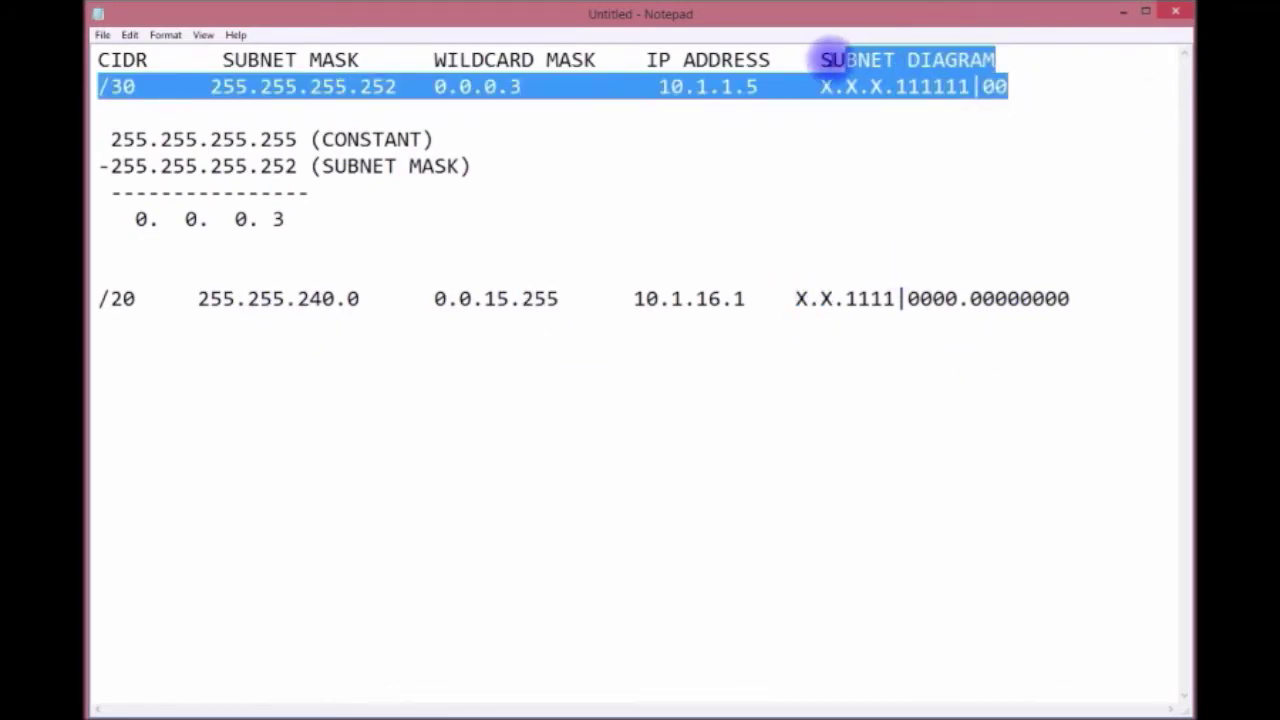
{"action": "left_click", "coordinate": [870, 84]}
{"action": "left_click", "coordinate": [1075, 298]}
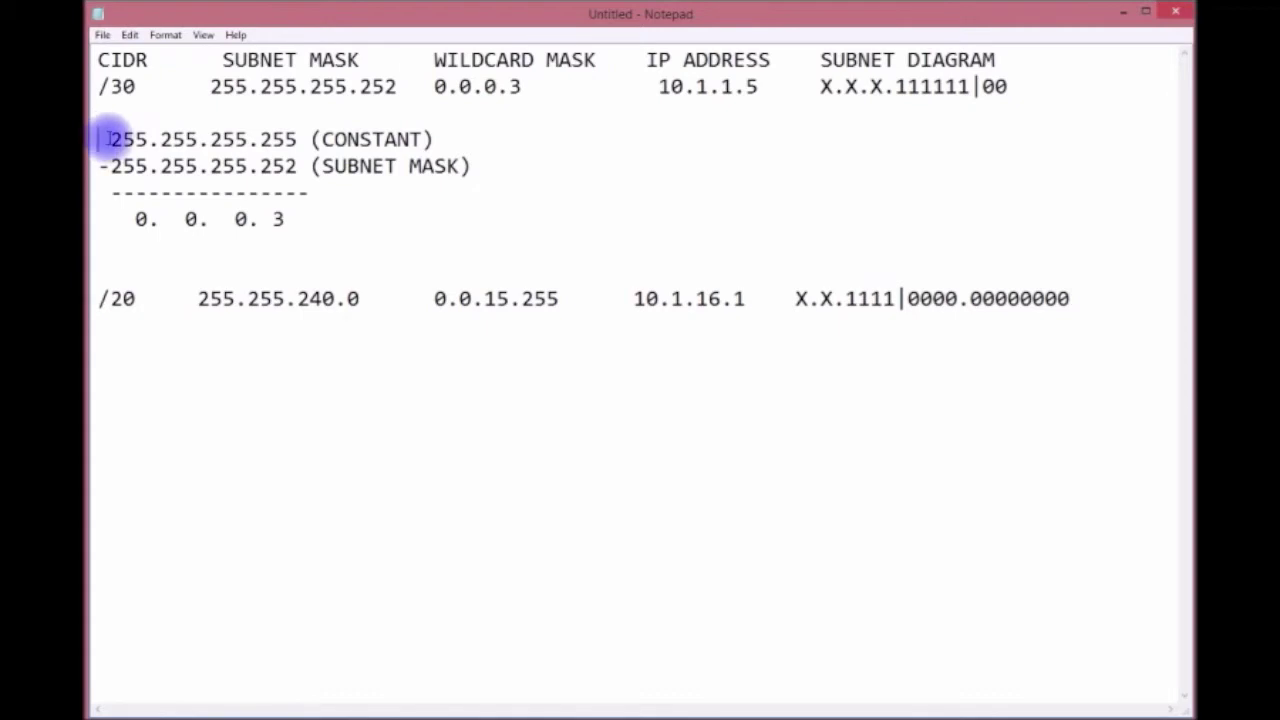
- Copy the /30 subtraction workings onto a new line below the /20 row
{"action": "left_click_drag", "start_coordinate": [100, 140], "coordinate": [327, 219]}
{"action": "key", "text": "ctrl+c"}
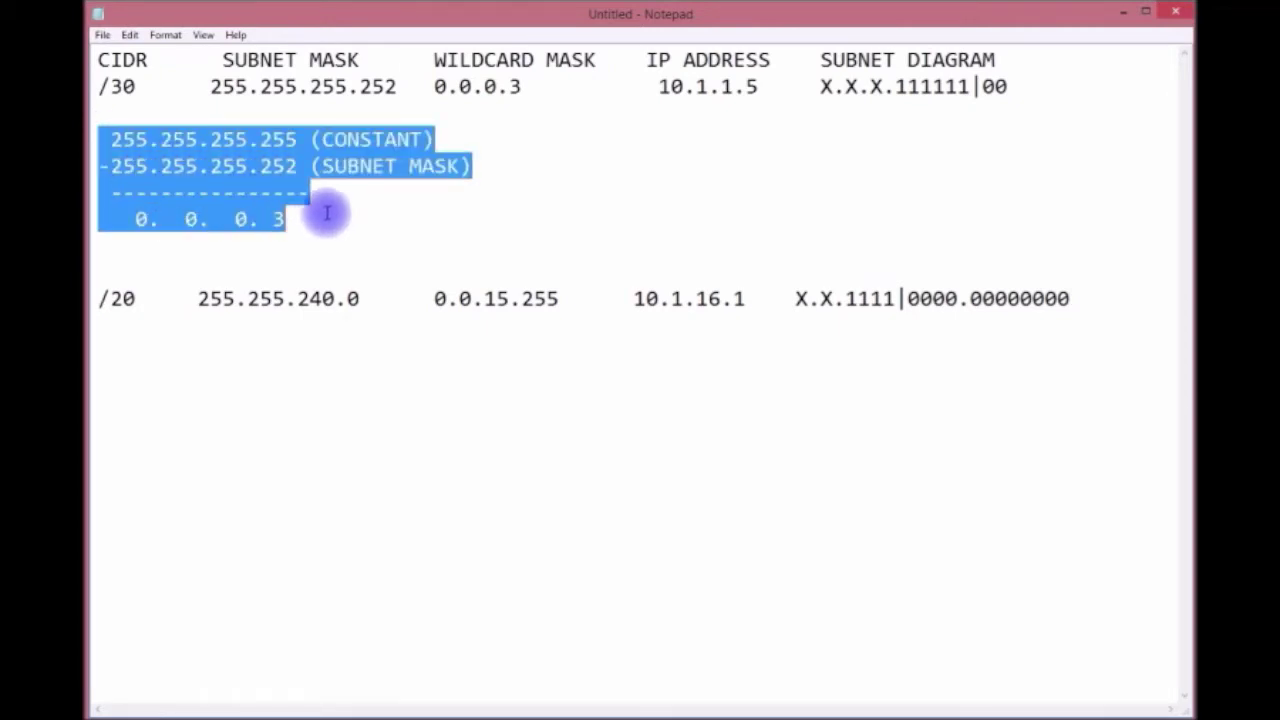
{"action": "left_click", "coordinate": [114, 351]}
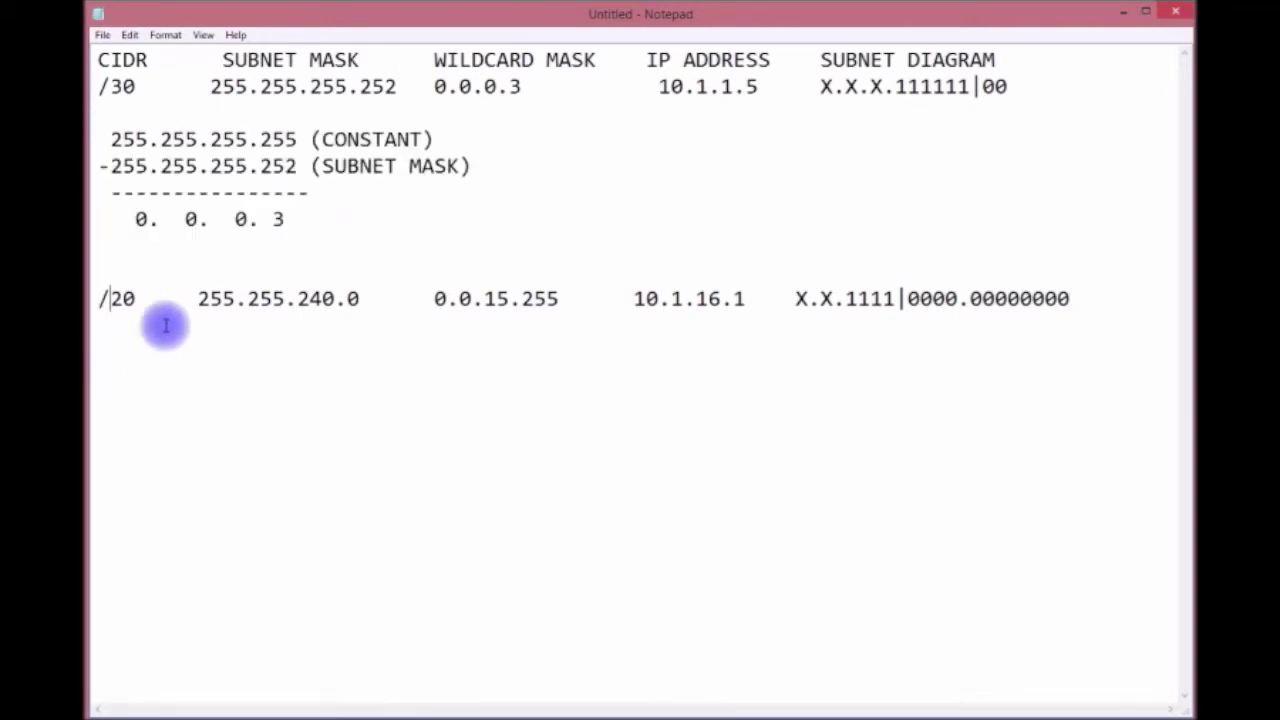
{"action": "left_click", "coordinate": [1120, 289]}
{"action": "key", "text": "Return"}
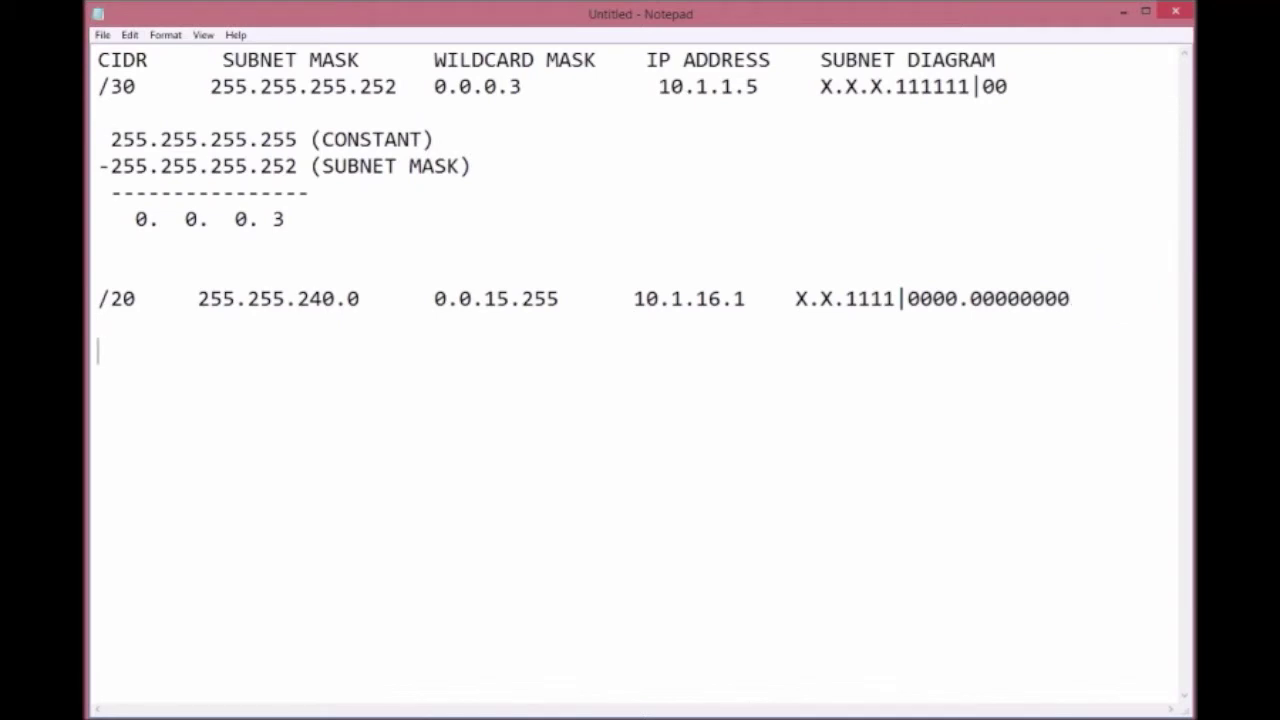
{"action": "key", "text": "ctrl+v"}
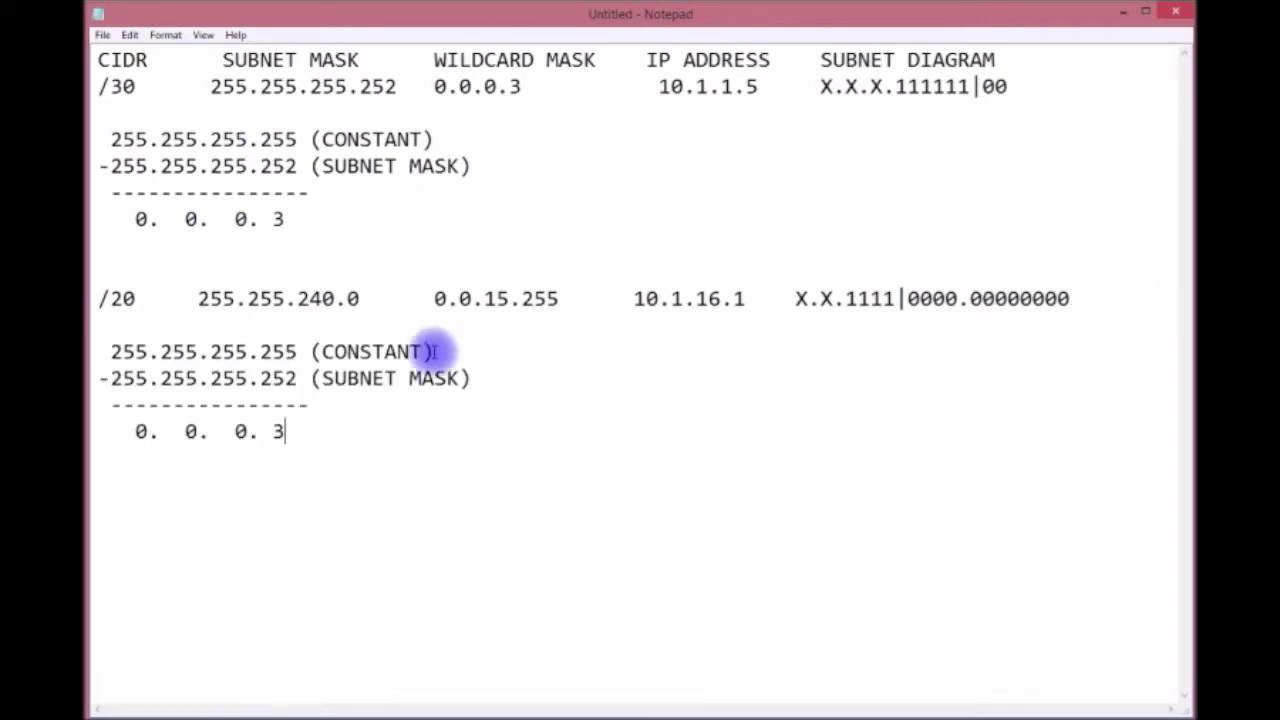
- Change the copied mask to 255.255.240.0 and the result to 0. 0. 15.255
{"action": "left_click", "coordinate": [297, 379]}
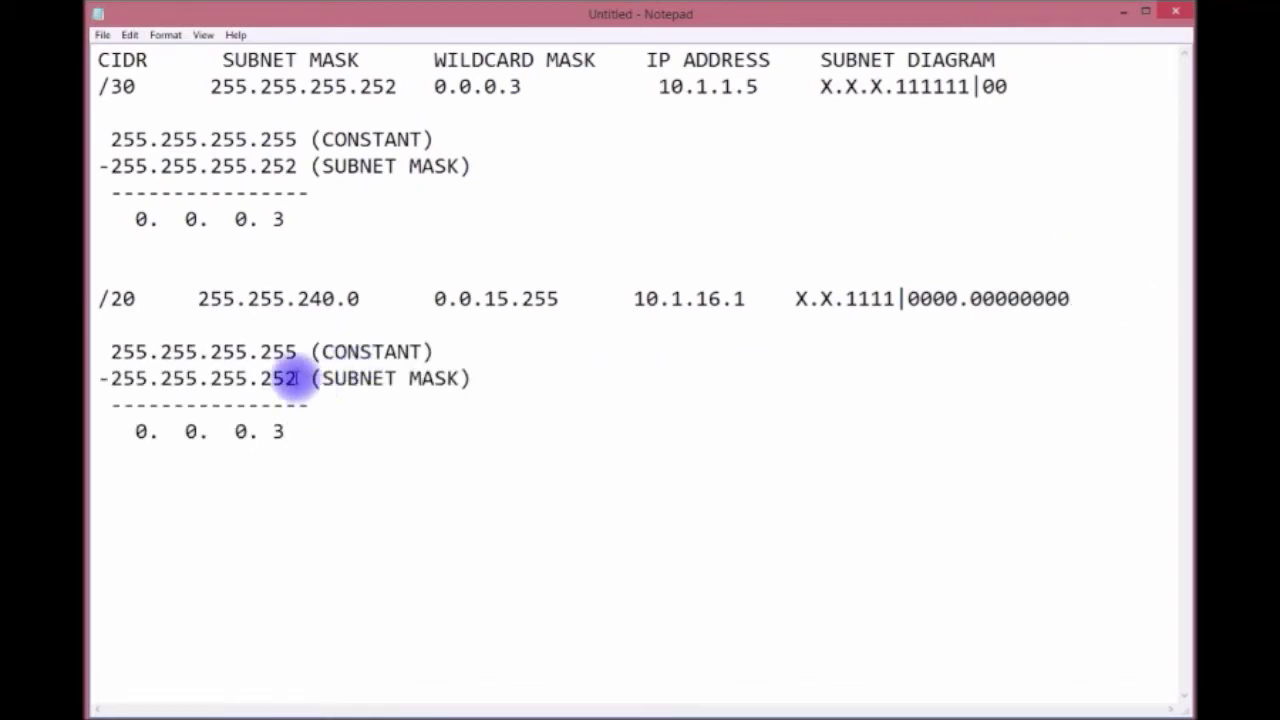
{"action": "key", "text": "BackSpace"}
{"action": "key", "text": "BackSpace"}
{"action": "key", "text": "BackSpace"}
{"action": "key", "text": "BackSpace"}
{"action": "key", "text": "BackSpace"}
{"action": "key", "text": "BackSpace"}
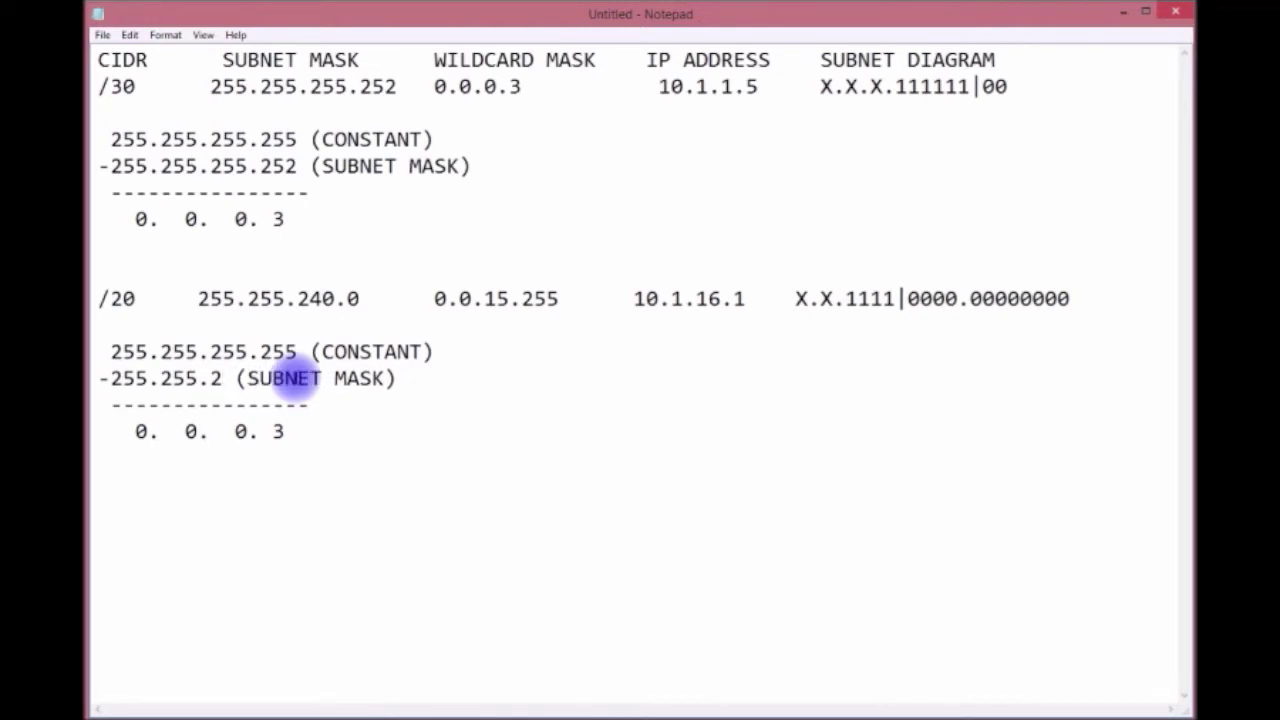
{"action": "type", "text": "40."}
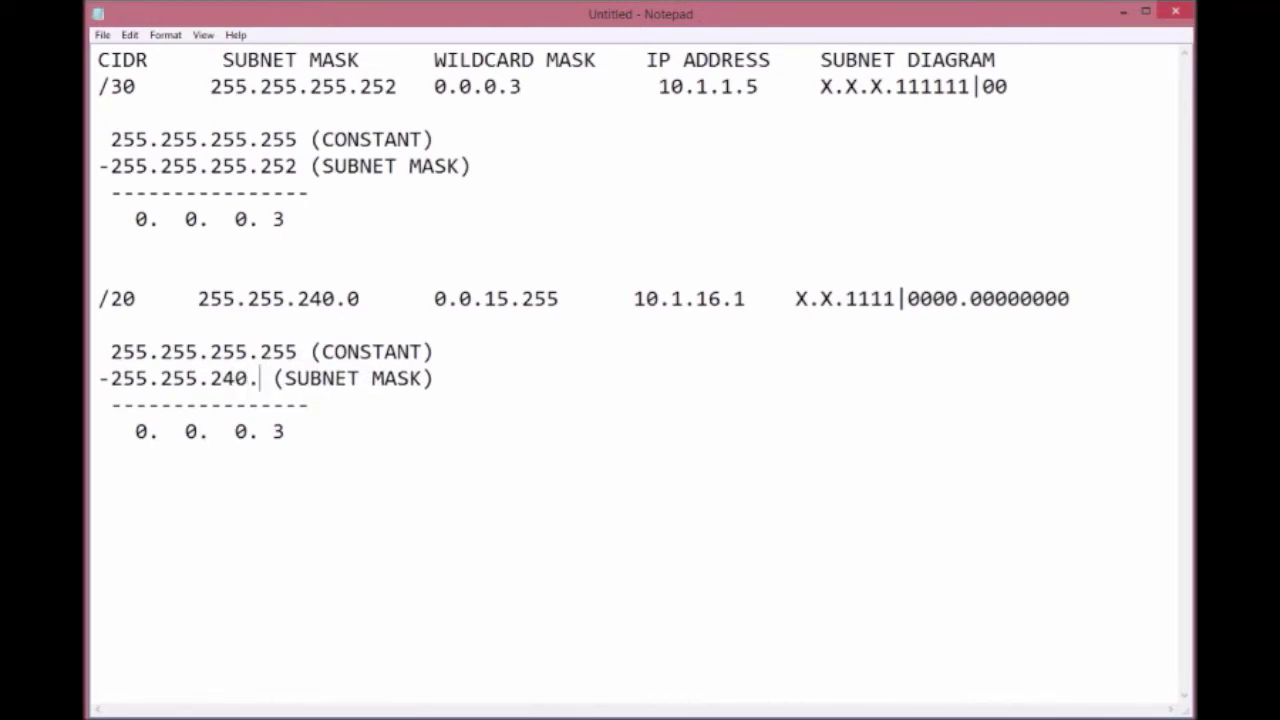
{"action": "type", "text": "0"}
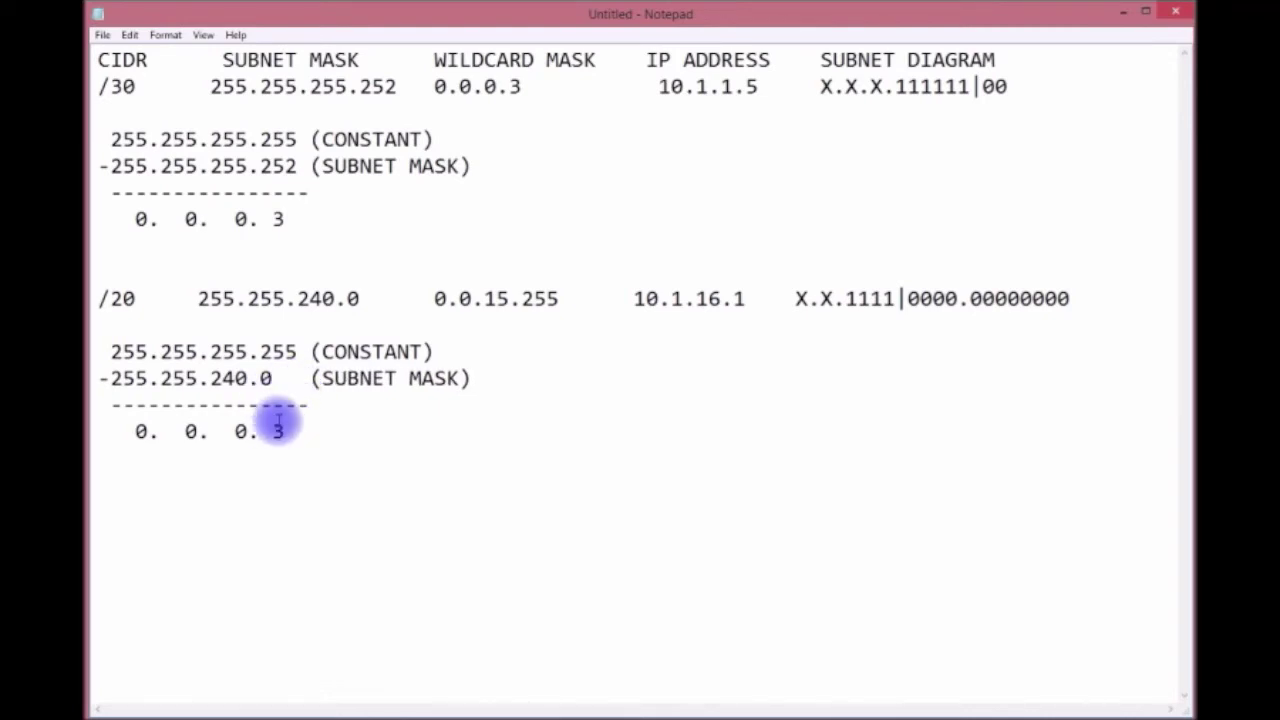
{"action": "left_click", "coordinate": [297, 424]}
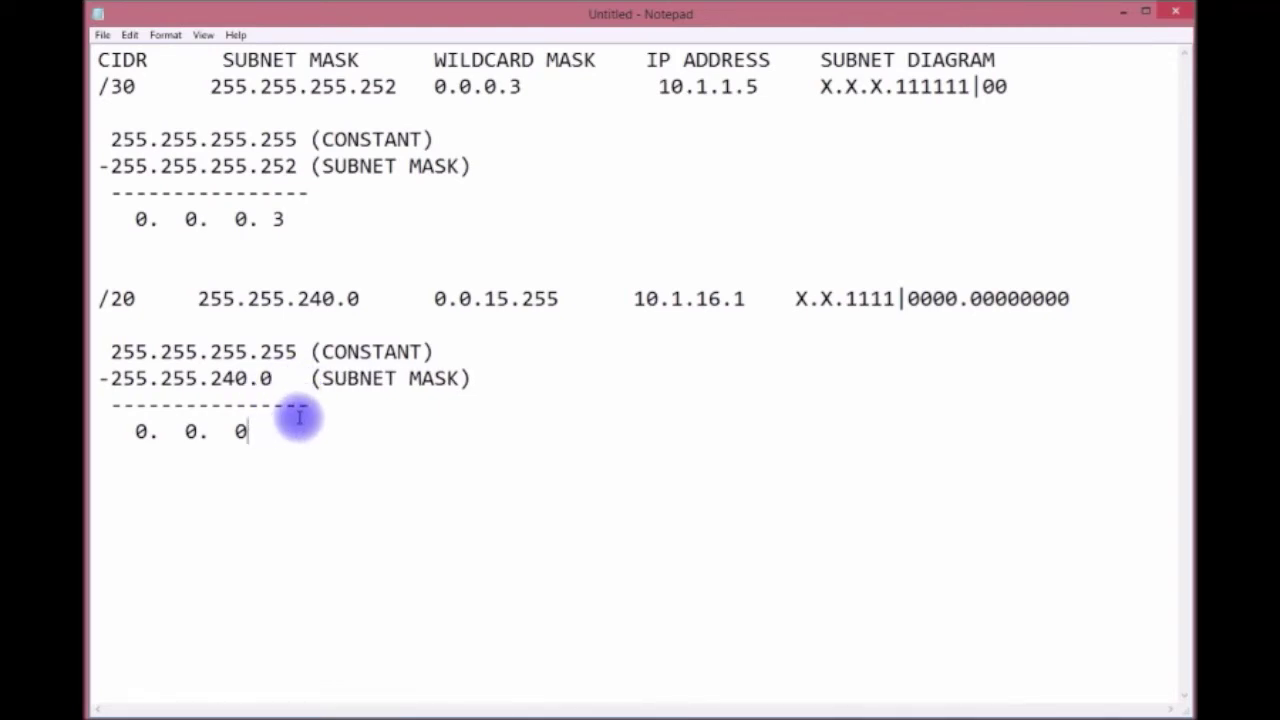
{"action": "key", "text": "BackSpace"}
{"action": "type", "text": "15"}
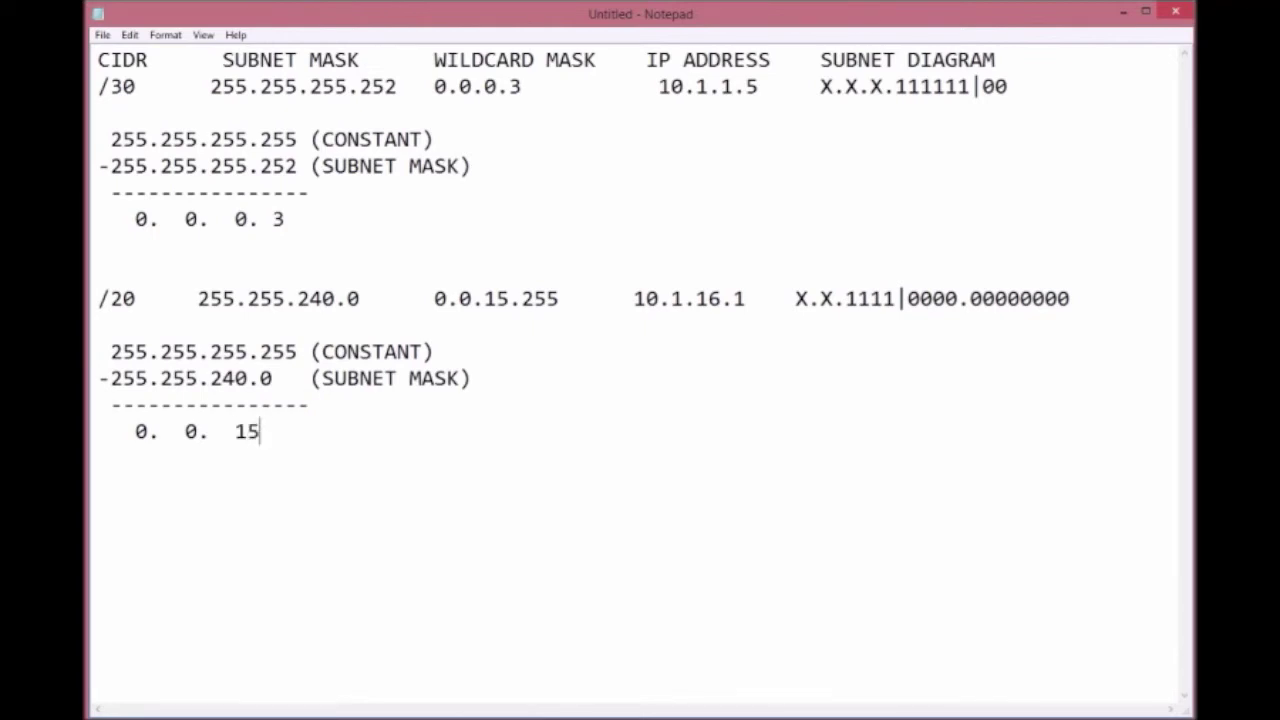
{"action": "type", "text": "."}
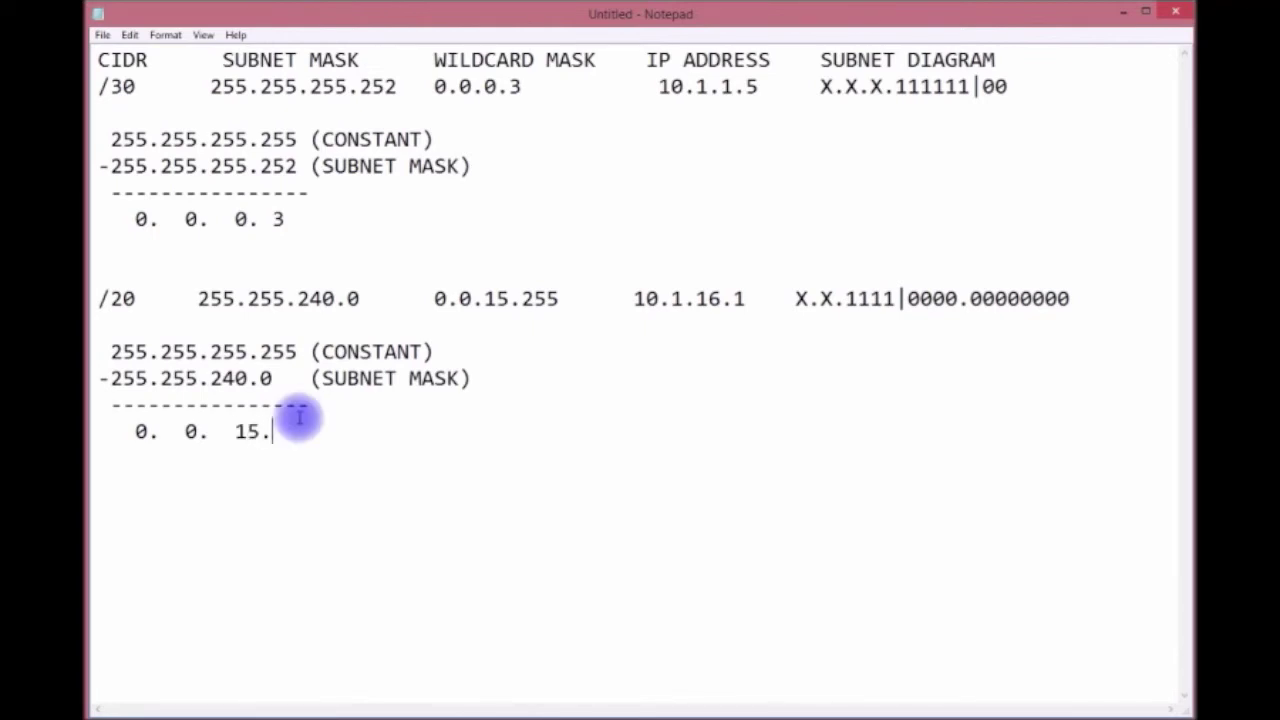
{"action": "type", "text": "255"}
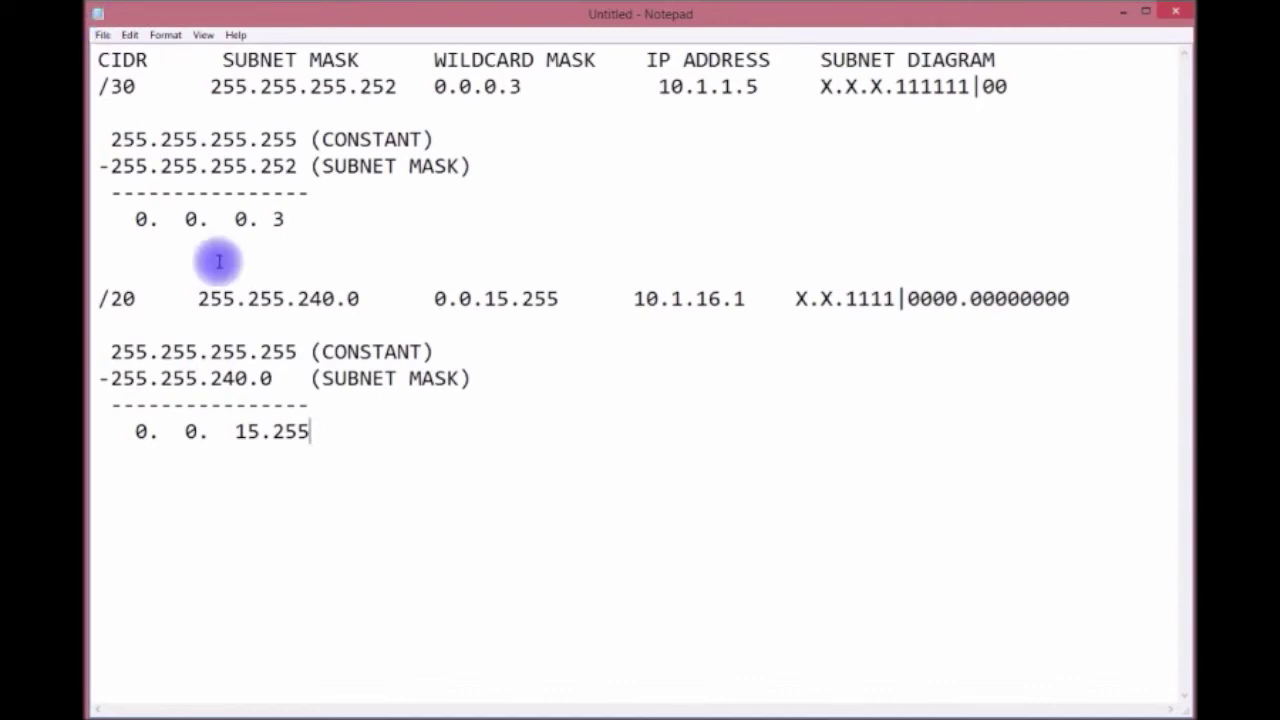
- Two lines below the /20 result, add NETWORK 192.168.32.0 0.0.31.255 AREA 51
{"action": "left_click", "coordinate": [503, 427]}
{"action": "key", "text": "Return"}
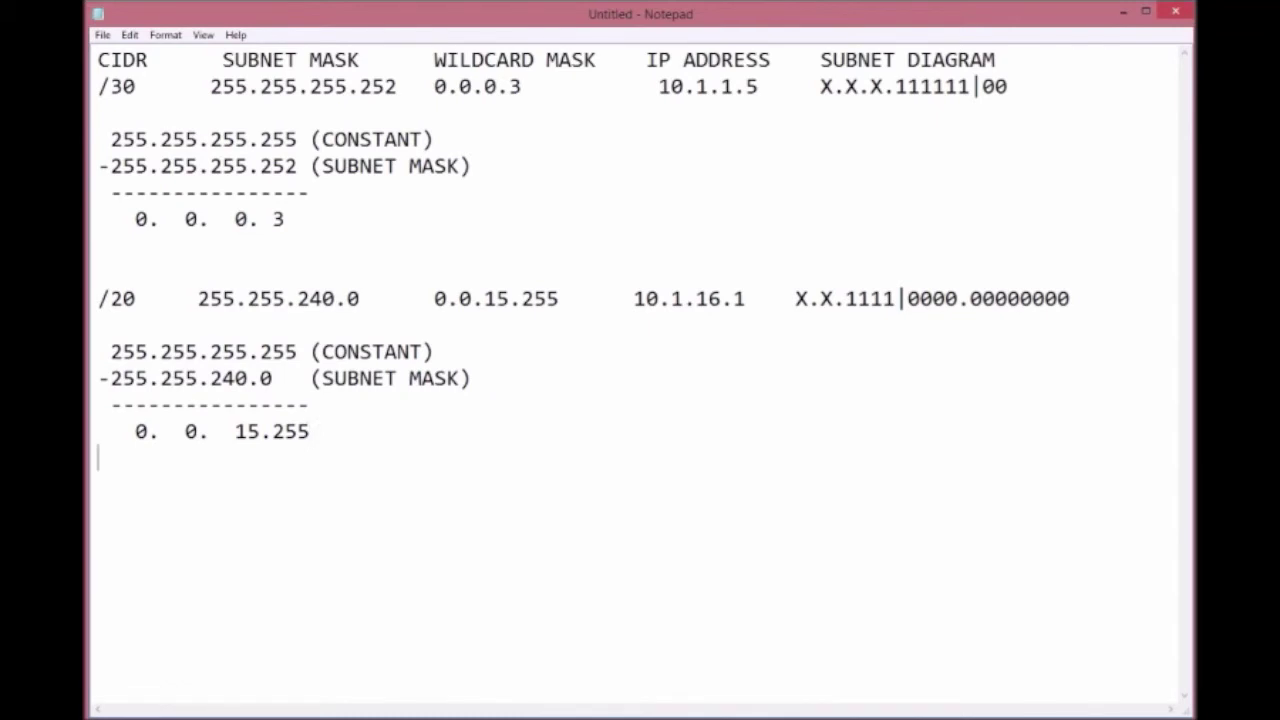
{"action": "key", "text": "Return"}
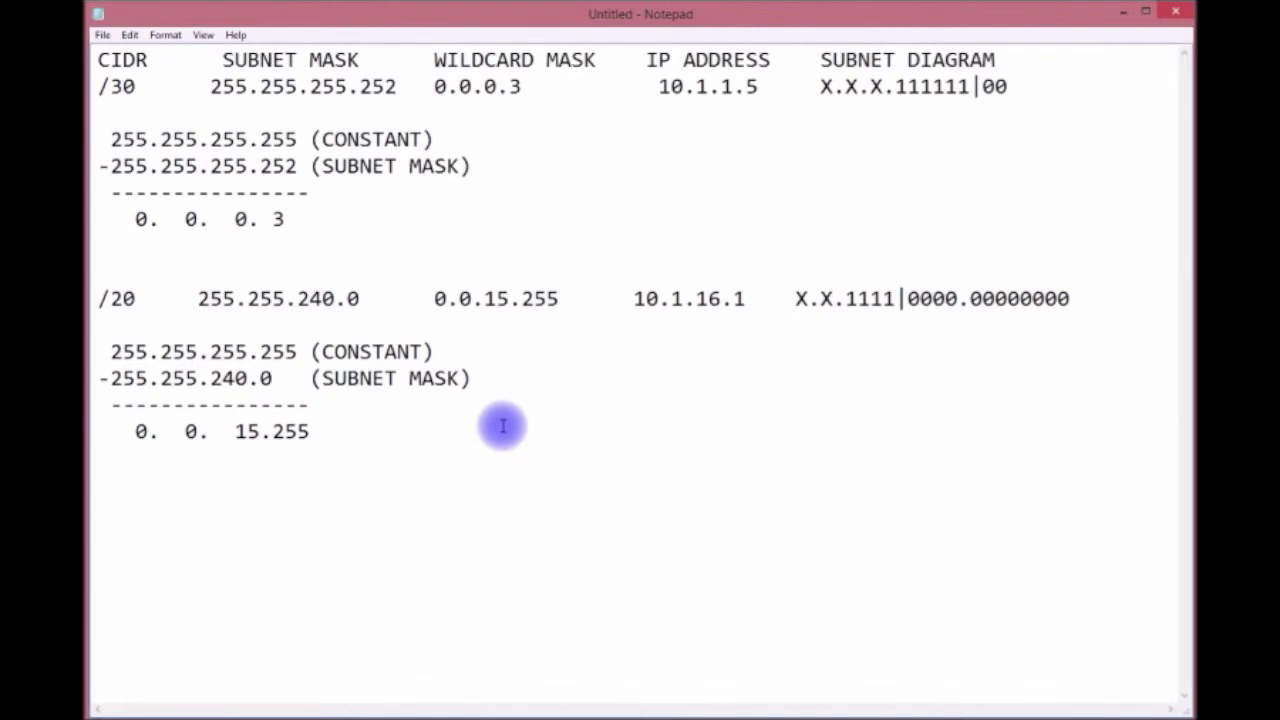
{"action": "type", "text": "NETWOR"}
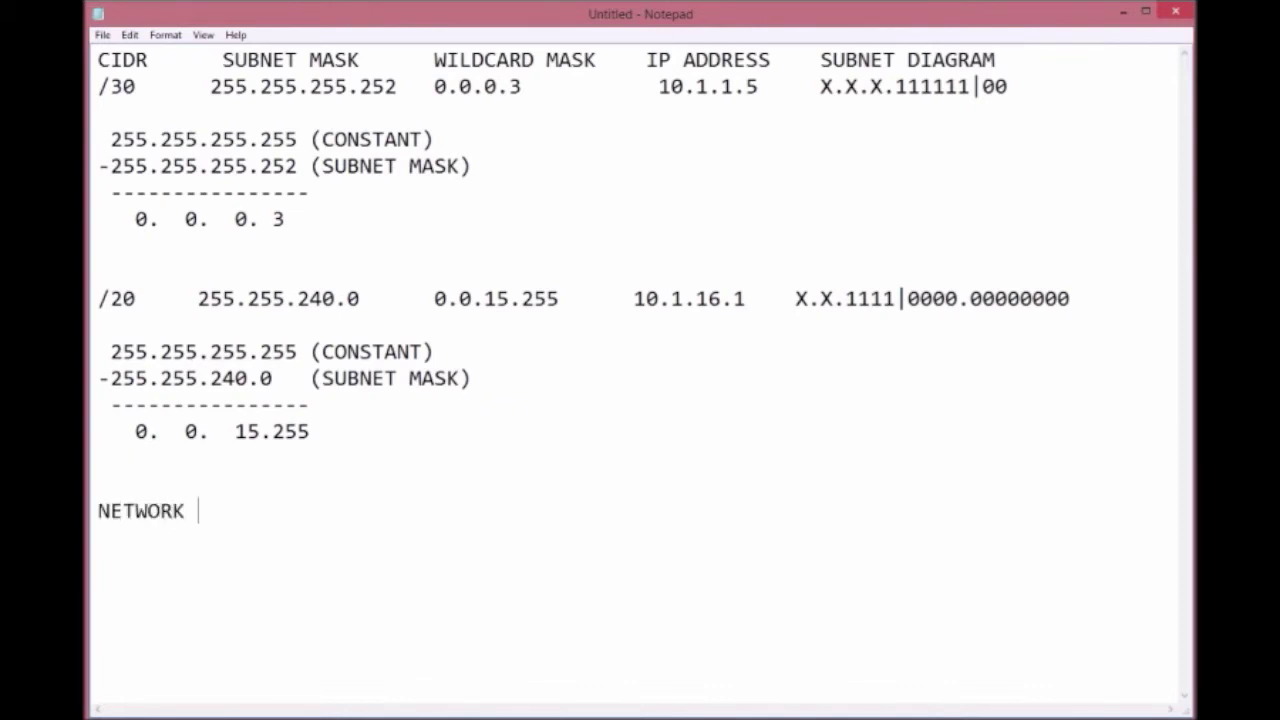
{"action": "type", "text": "K 192.168"}
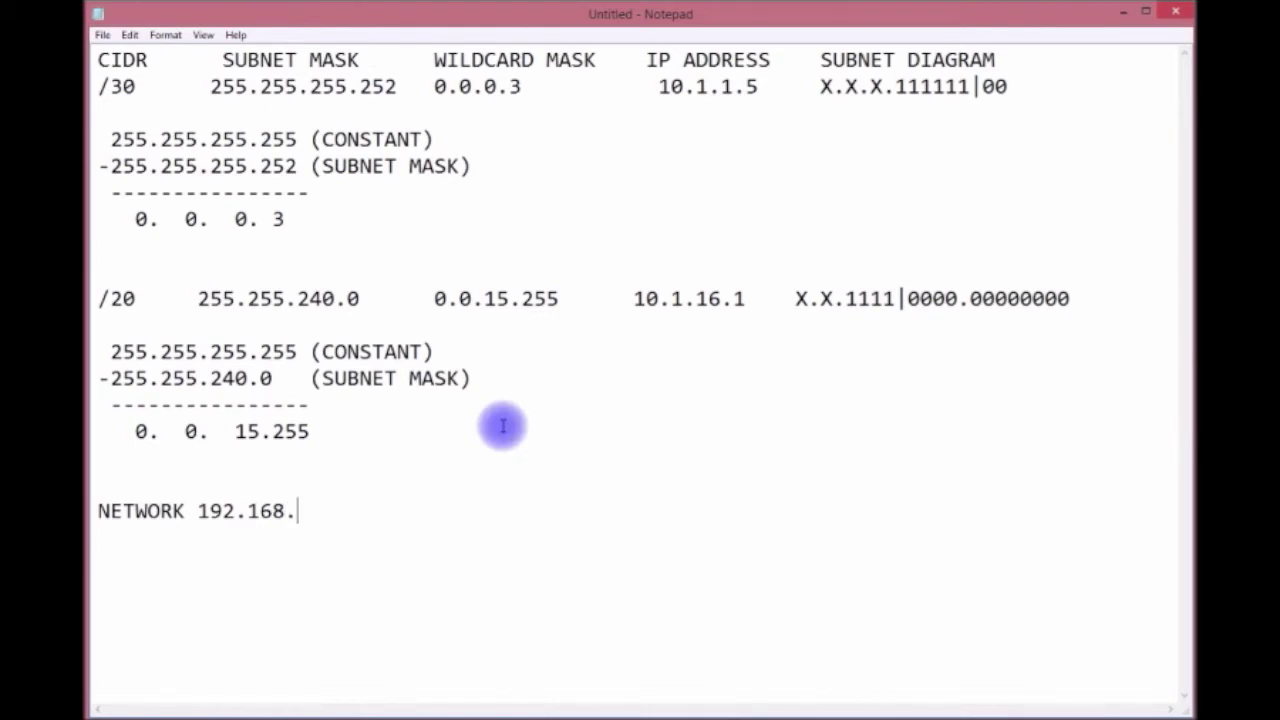
{"action": "type", "text": ".32.0"}
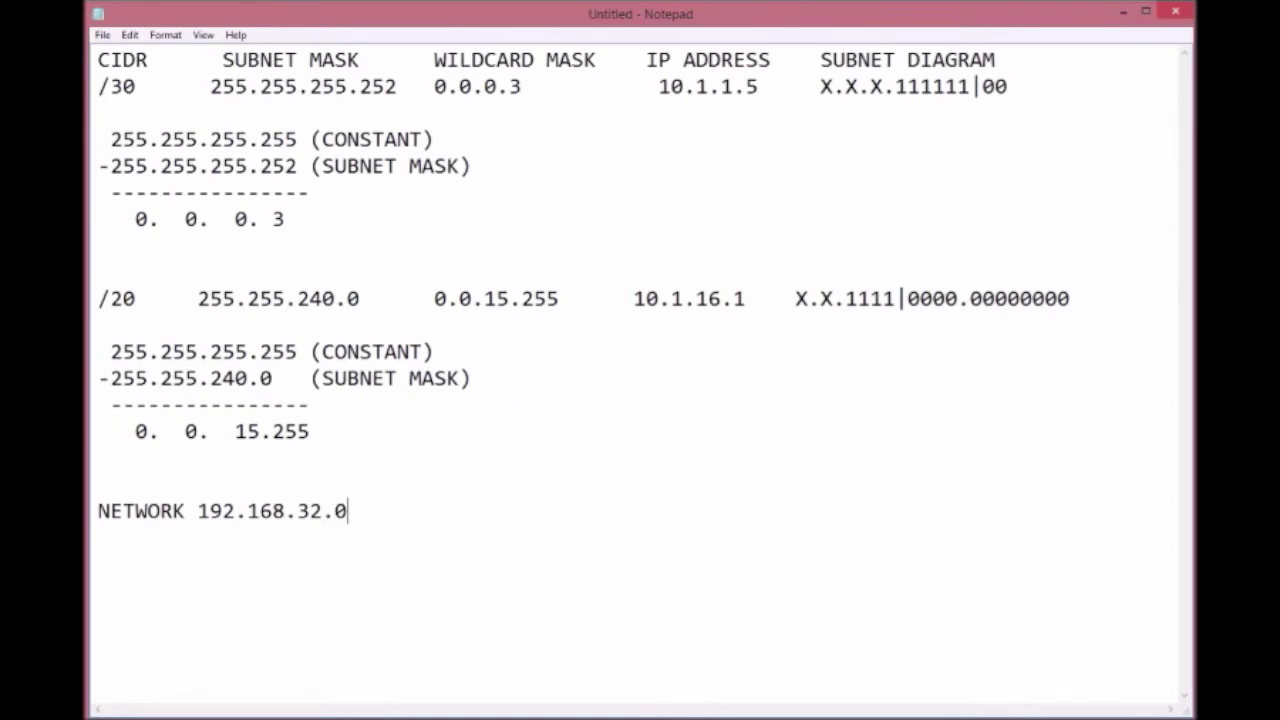
{"action": "type", "text": " 0.0.0"}
{"action": "key", "text": "BackSpace"}
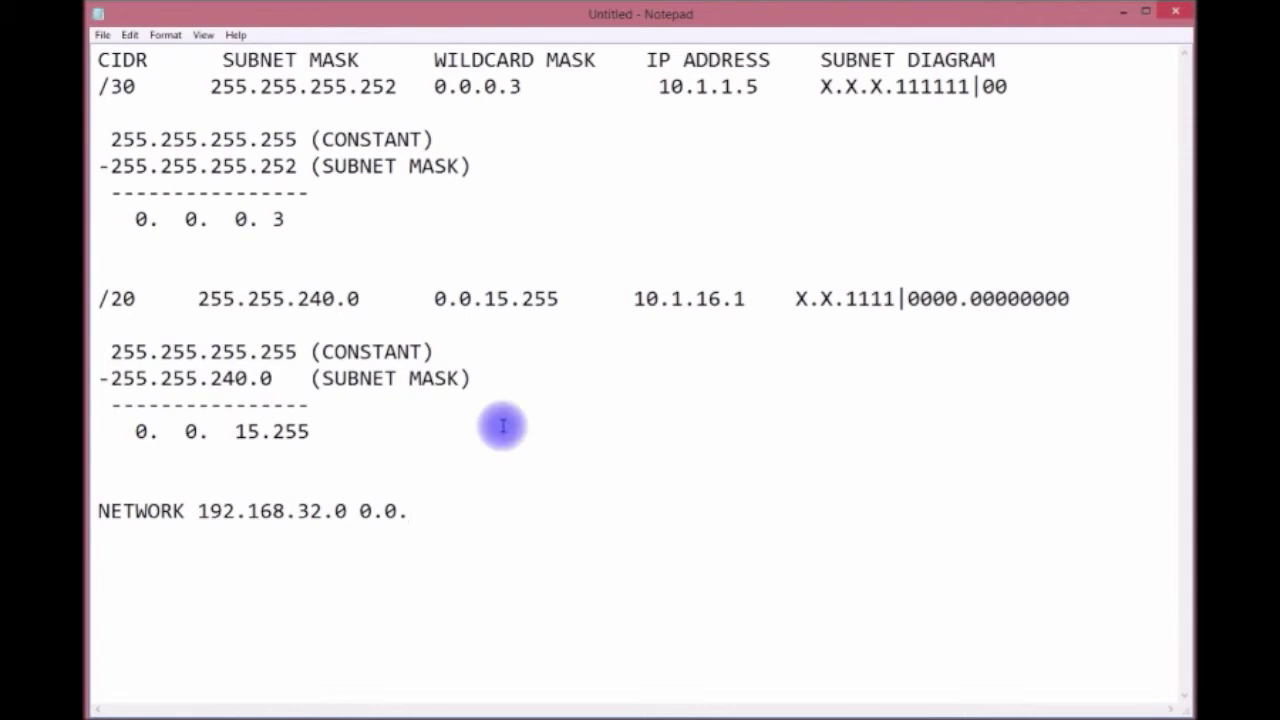
{"action": "type", "text": "31.255 AREA "}
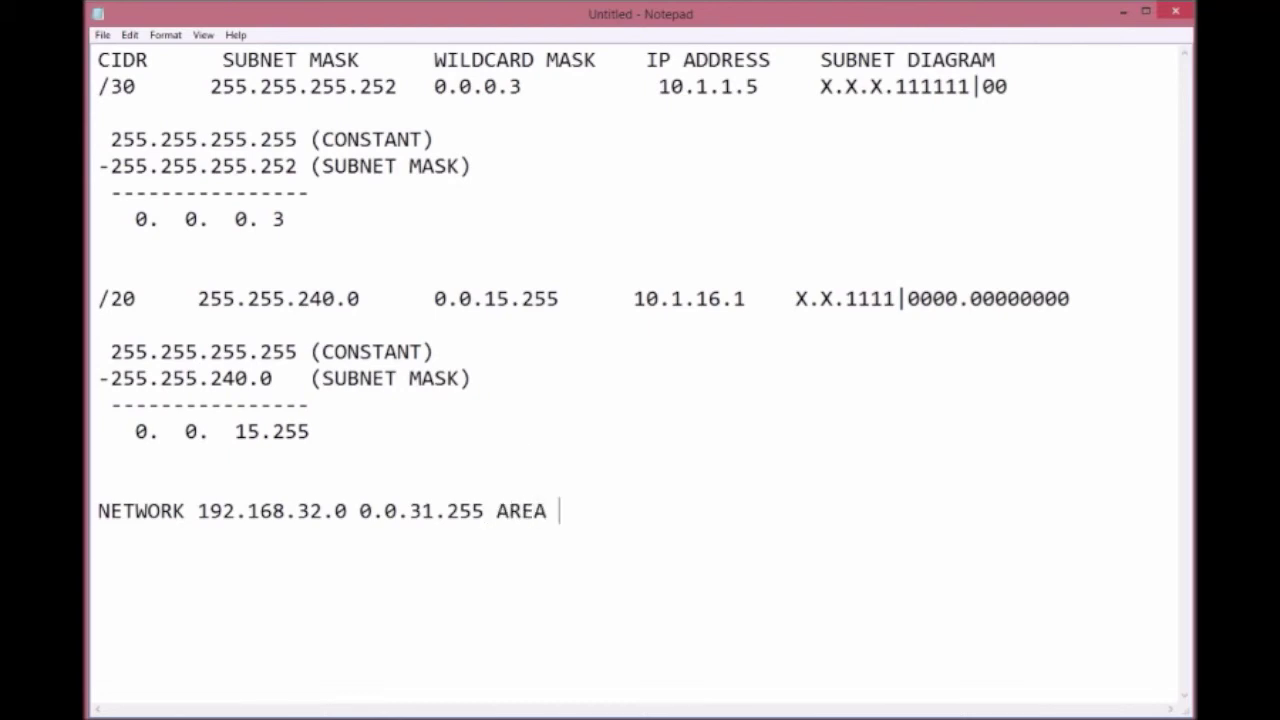
{"action": "type", "text": "51"}
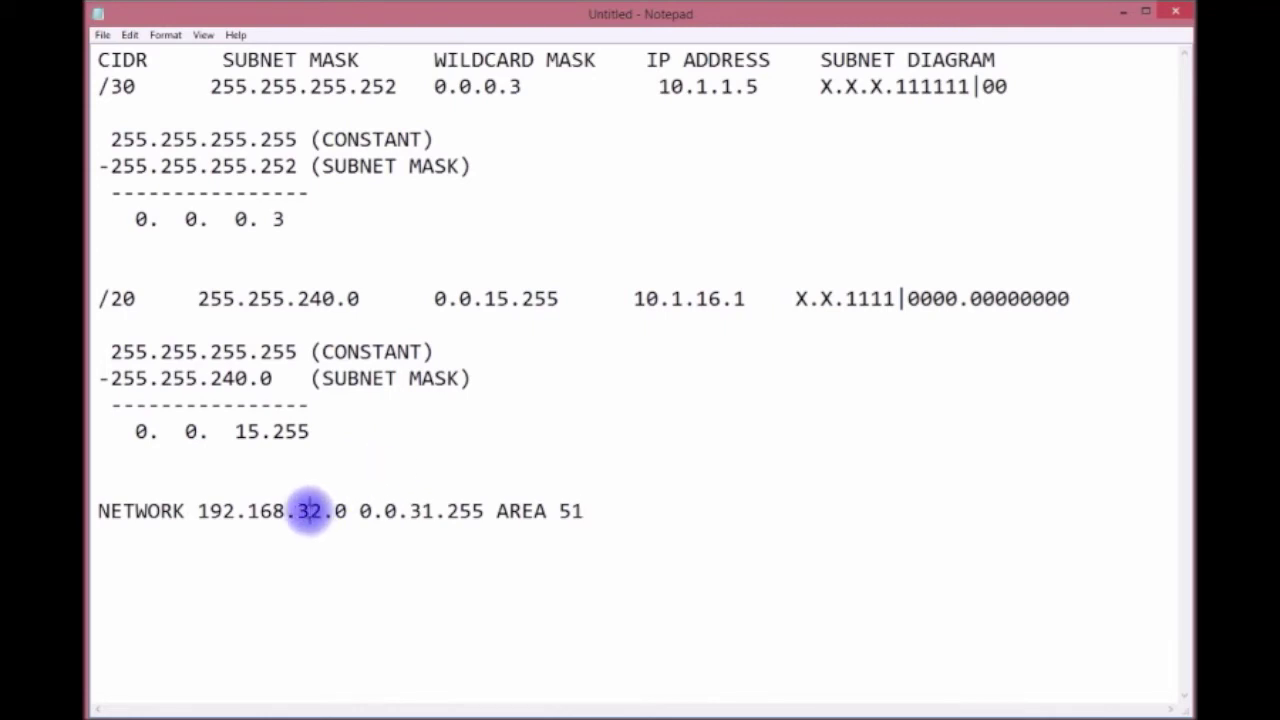
- Highlight 32 and 31, then append 255.255.224.0 X.X.111|00000.0000000 after AREA 51
{"action": "left_click_drag", "start_coordinate": [298, 511], "coordinate": [322, 512]}
{"action": "left_click_drag", "start_coordinate": [410, 511], "coordinate": [432, 511]}
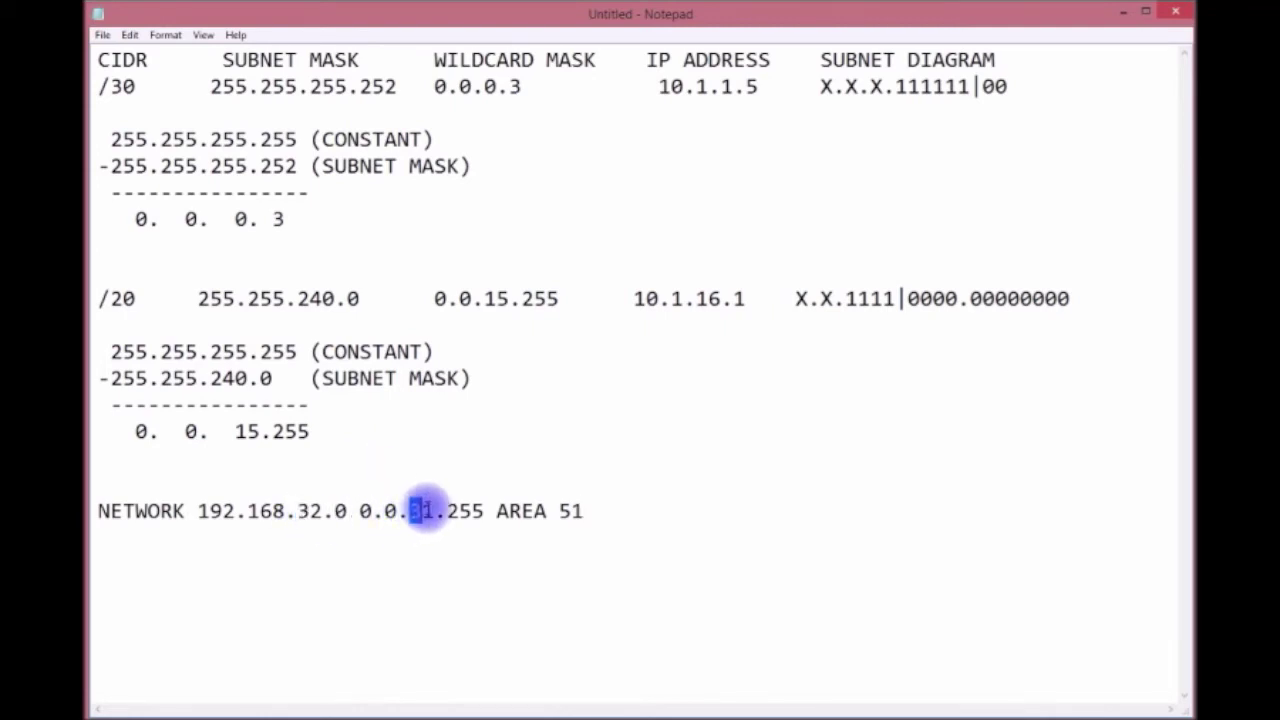
{"action": "left_click", "coordinate": [646, 510]}
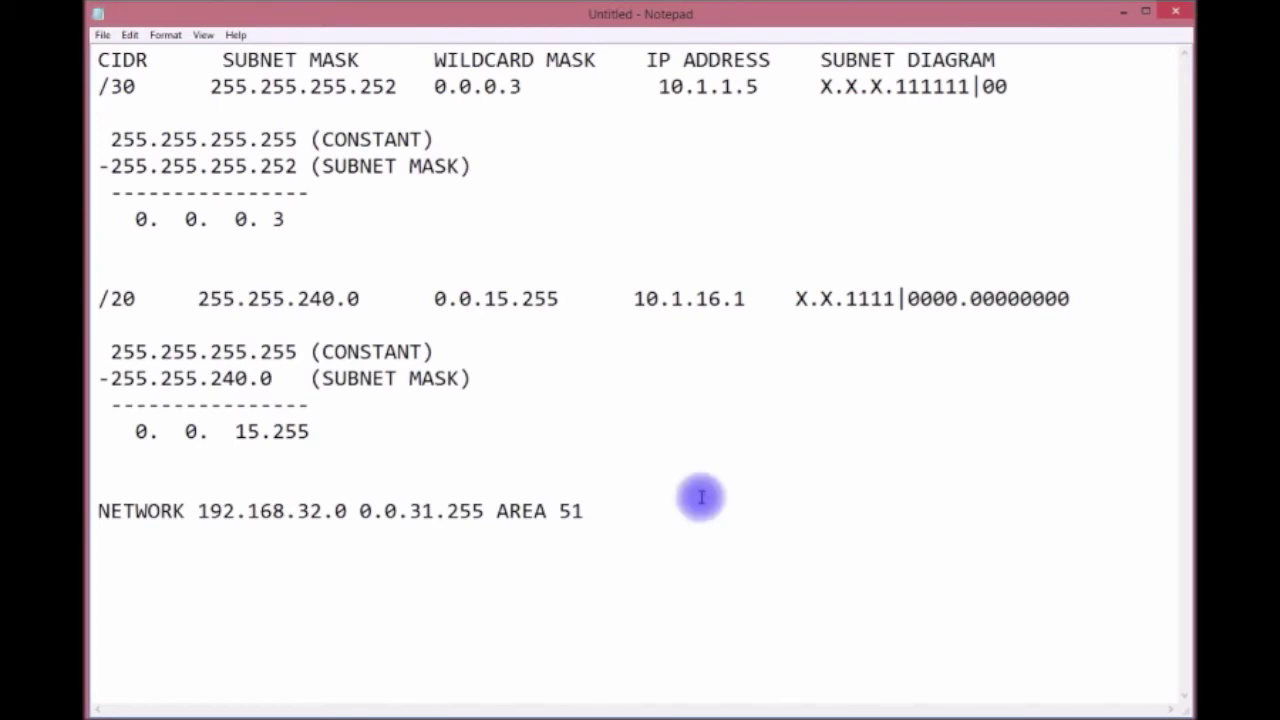
{"action": "type", "text": "255.255."}
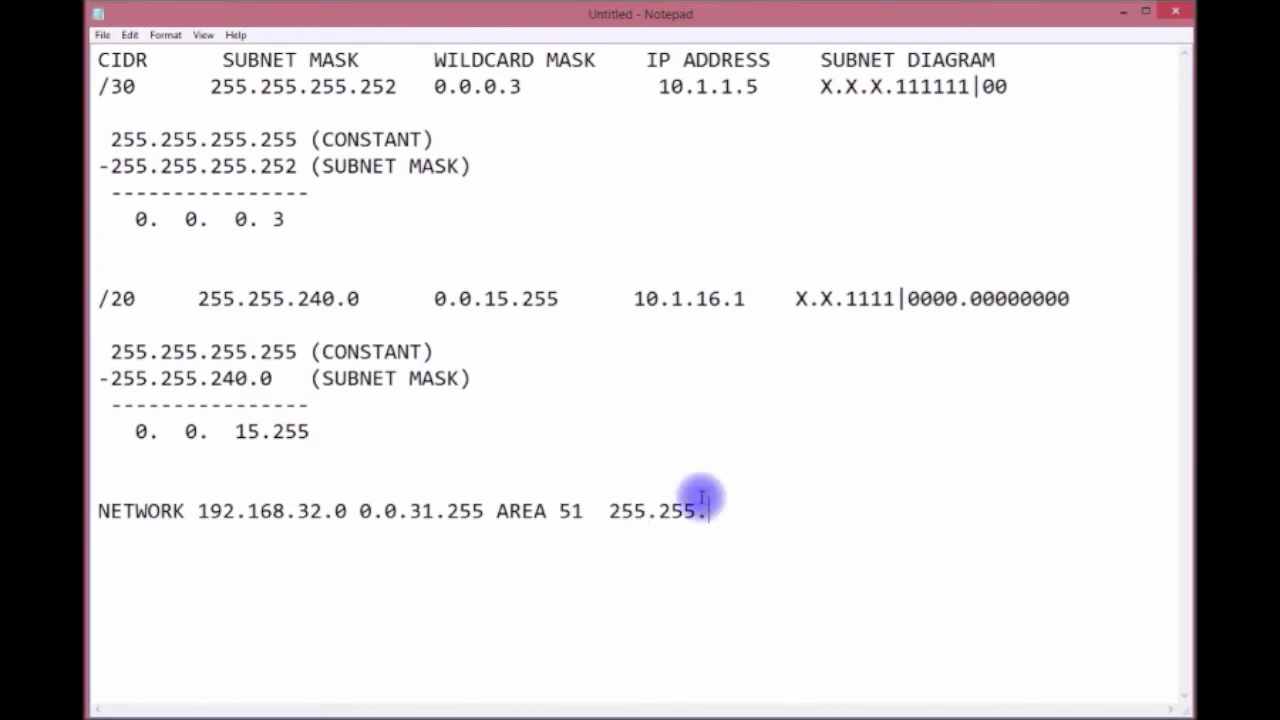
{"action": "type", "text": "224.0"}
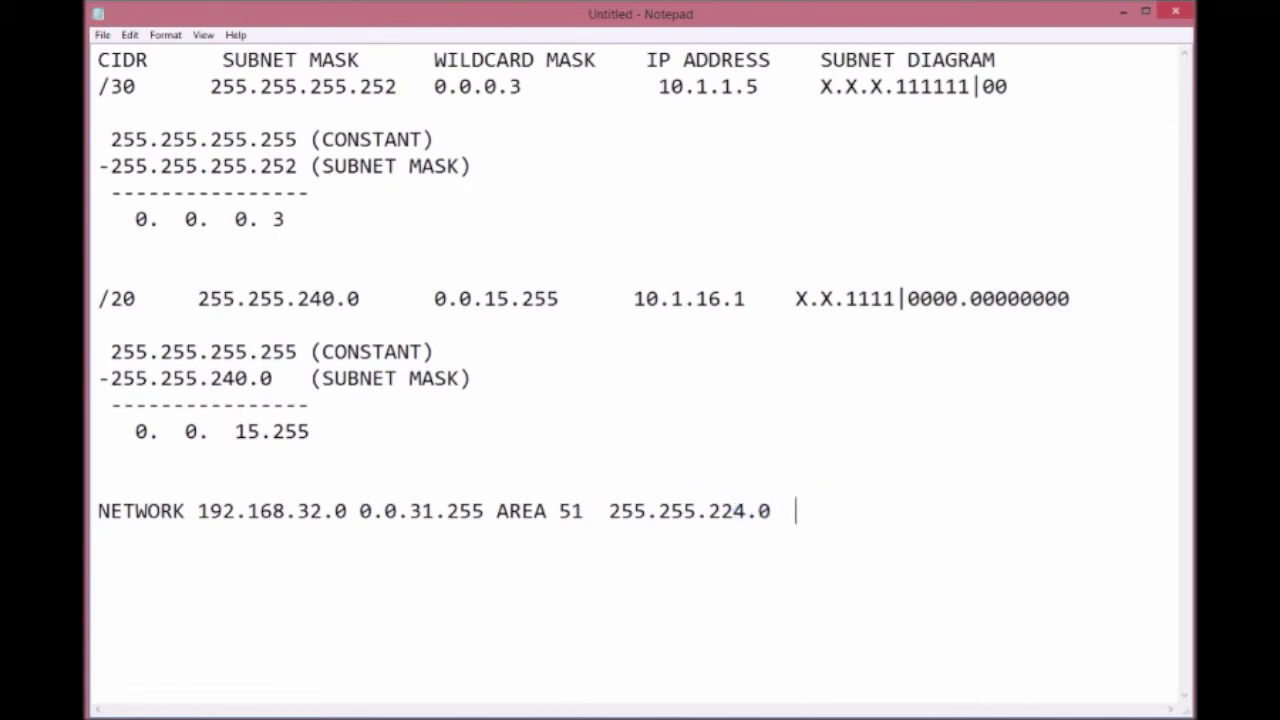
{"action": "type", "text": "  X.X."}
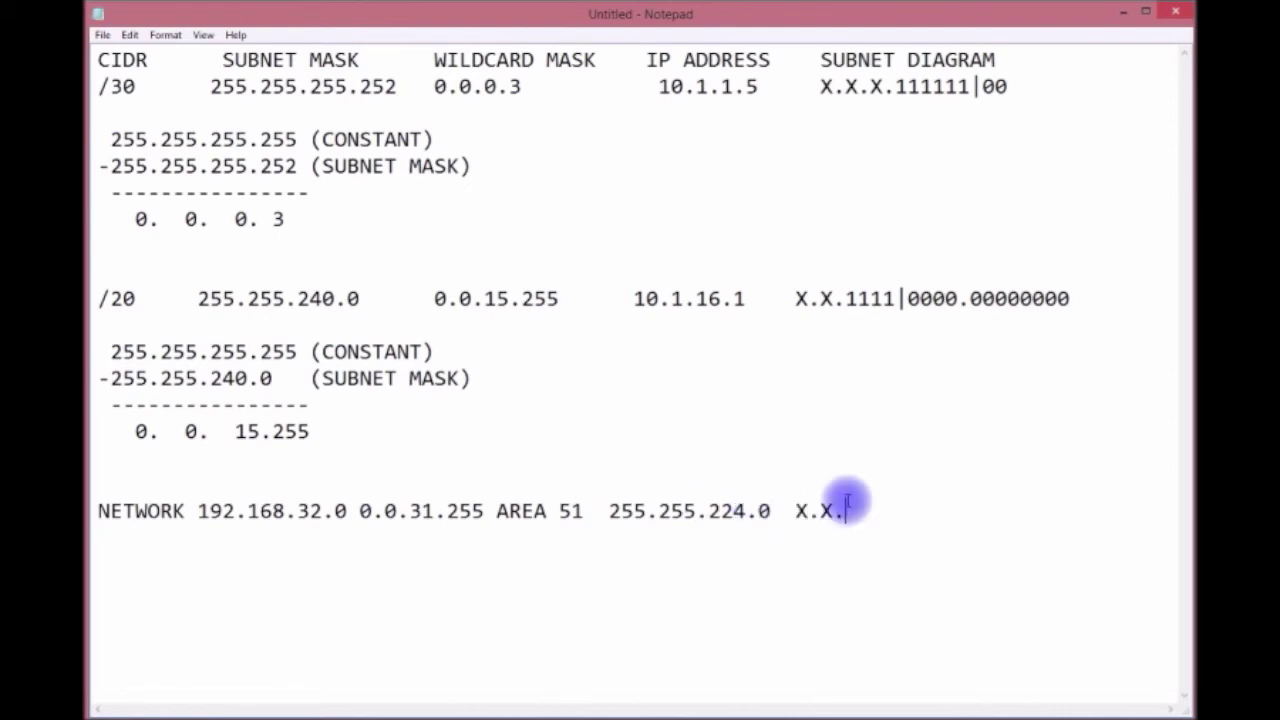
{"action": "type", "text": "111|"}
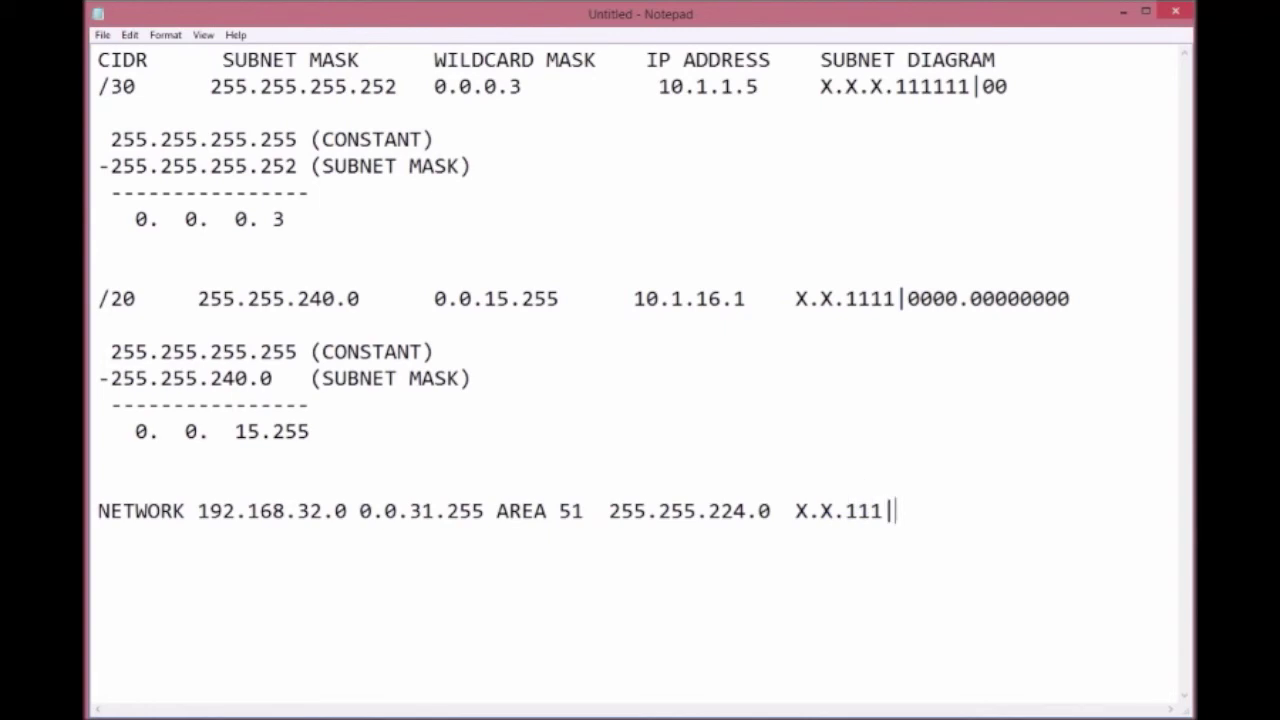
{"action": "type", "text": "00000."}
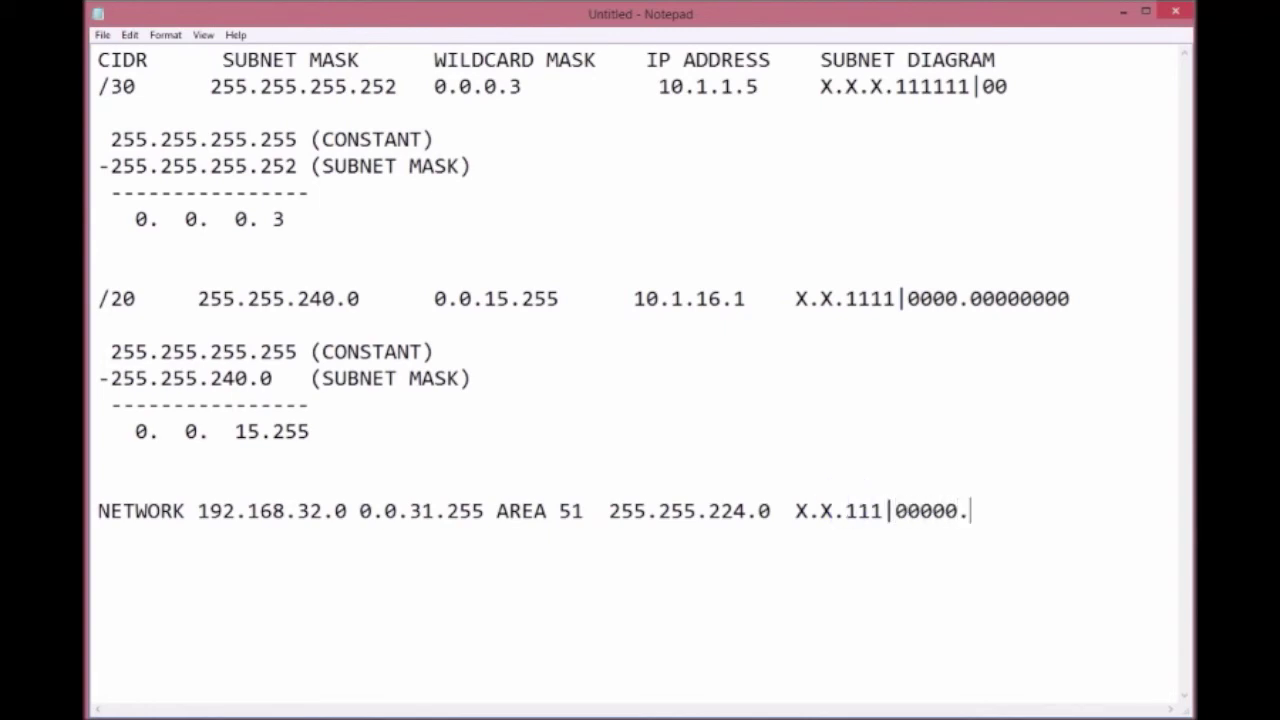
{"action": "type", "text": "0000000"}
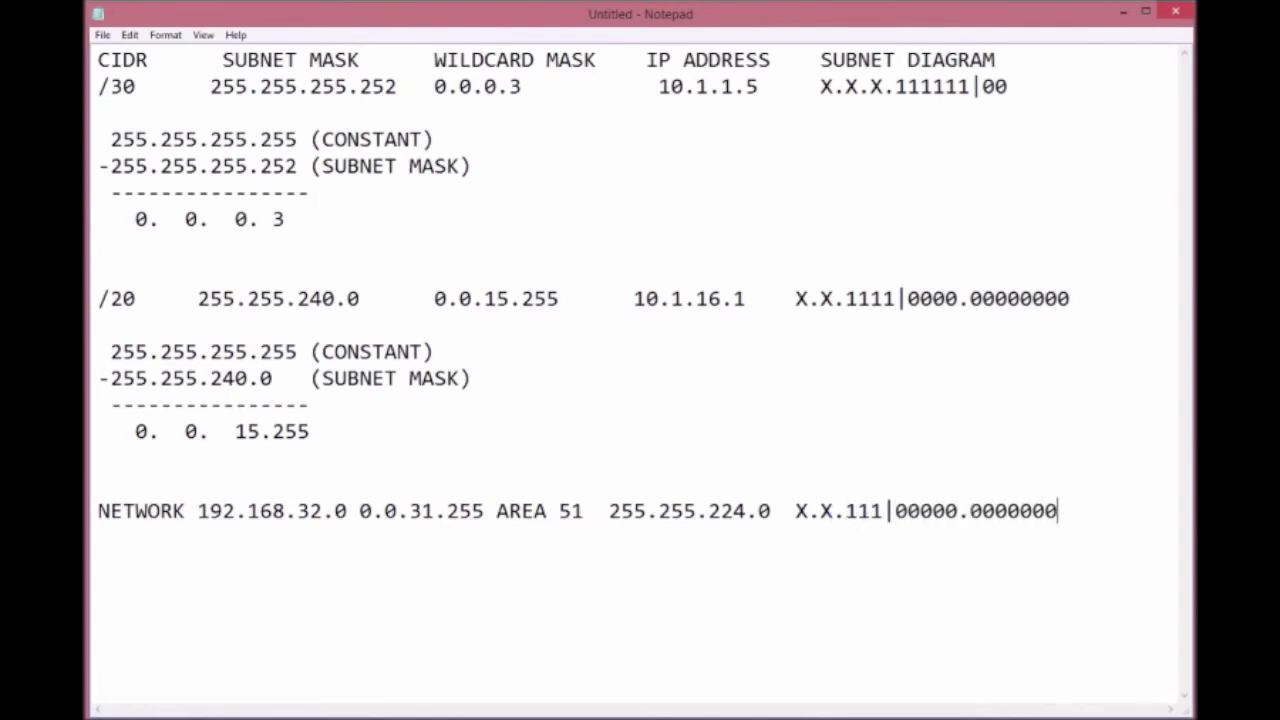
- Check the diagram's trailing zeros and add one, so it reads X.X.111|00000.00000000
{"action": "left_click", "coordinate": [848, 500]}
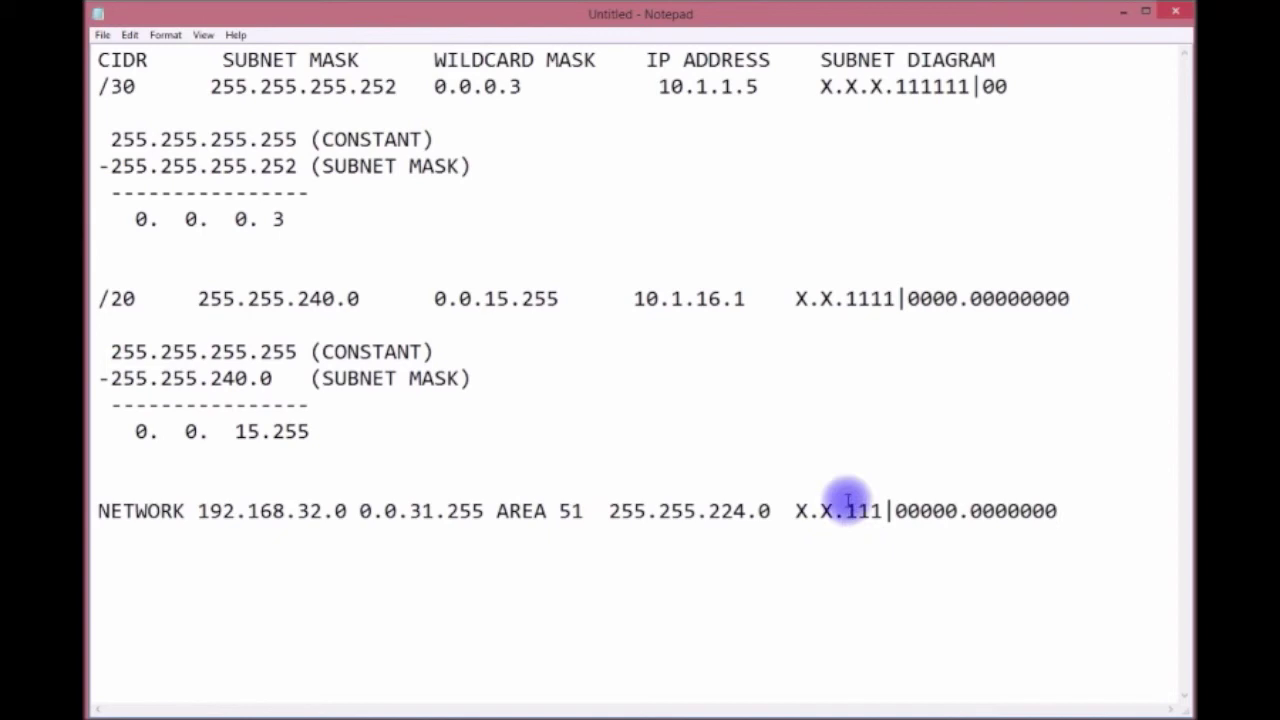
{"action": "left_click_drag", "start_coordinate": [1056, 508], "coordinate": [1006, 510]}
{"action": "left_click", "coordinate": [1068, 510]}
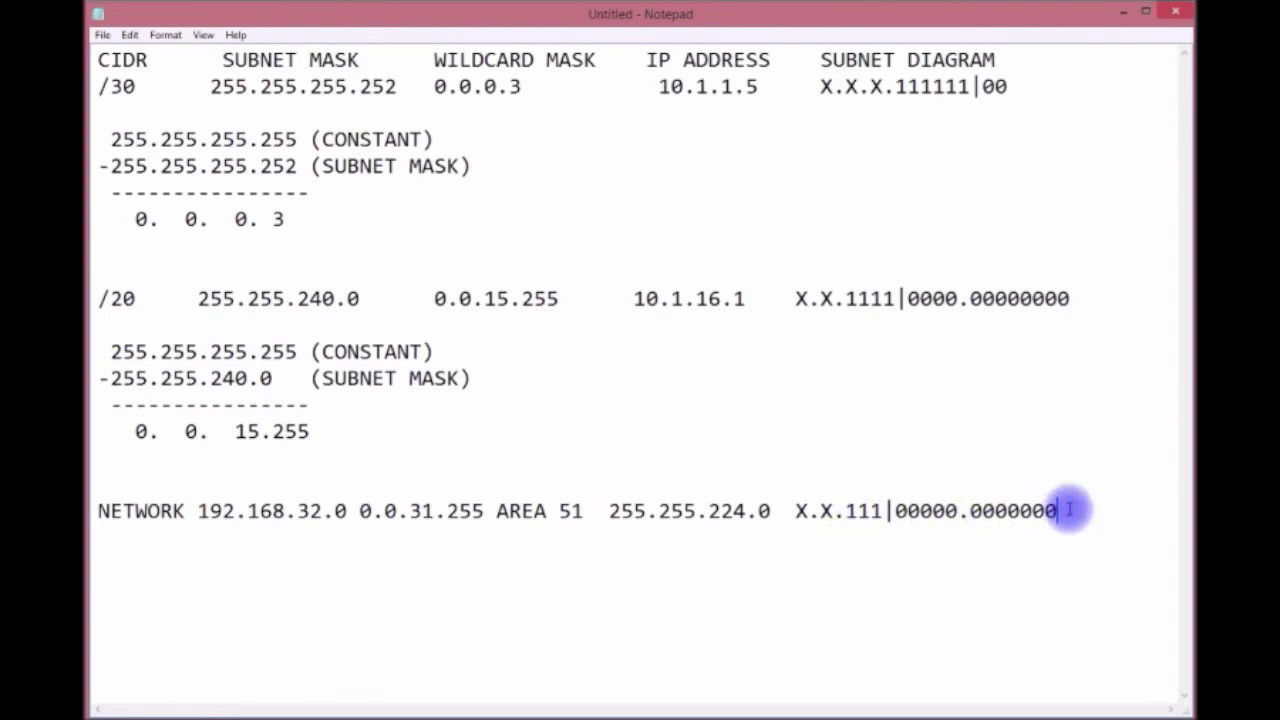
{"action": "type", "text": "0"}
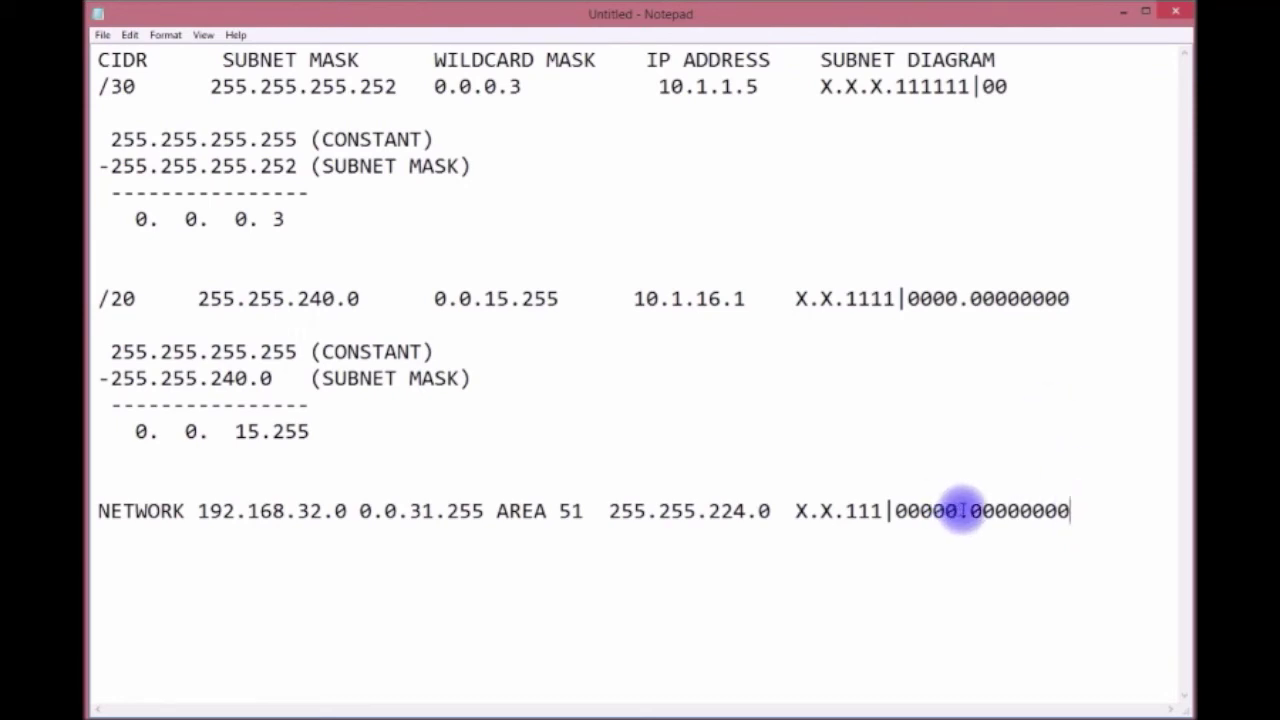
{"action": "mouse_move", "coordinate": [958, 510]}
{"action": "left_mouse_down"}
{"action": "mouse_move", "coordinate": [869, 510]}
{"action": "mouse_move", "coordinate": [958, 515]}
{"action": "left_mouse_up"}
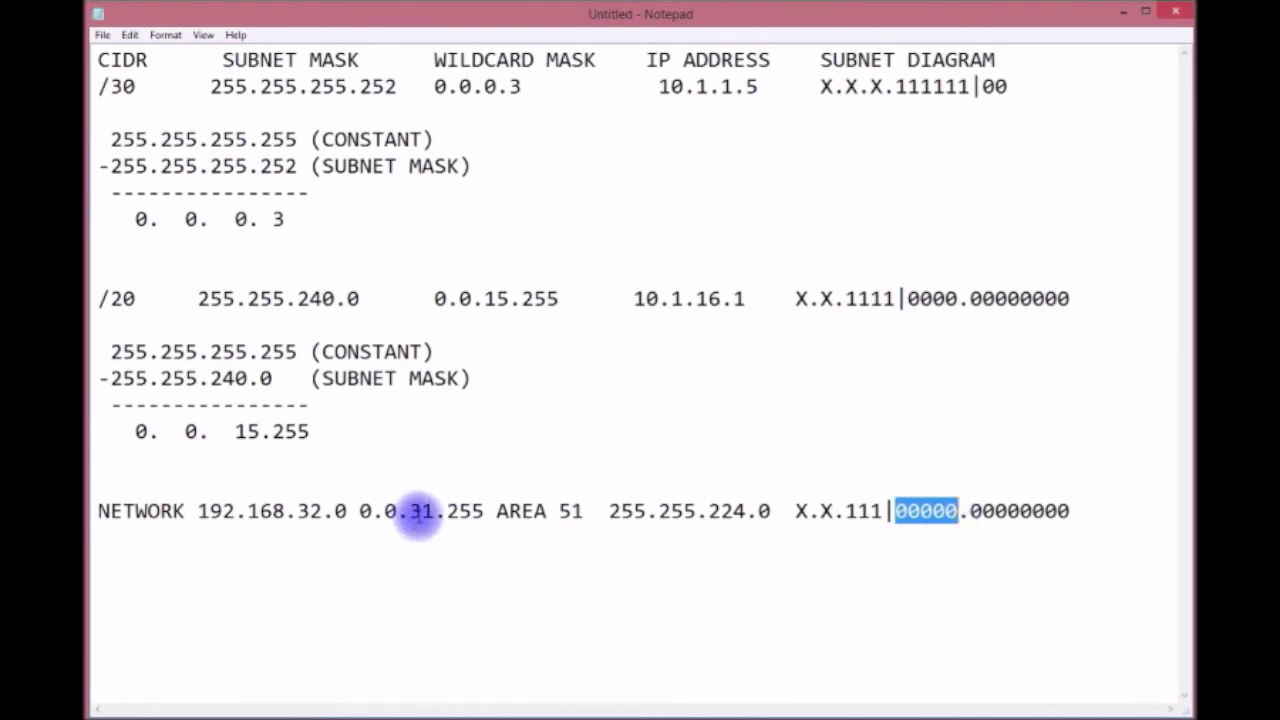
{"action": "left_click_drag", "start_coordinate": [434, 513], "coordinate": [409, 513]}
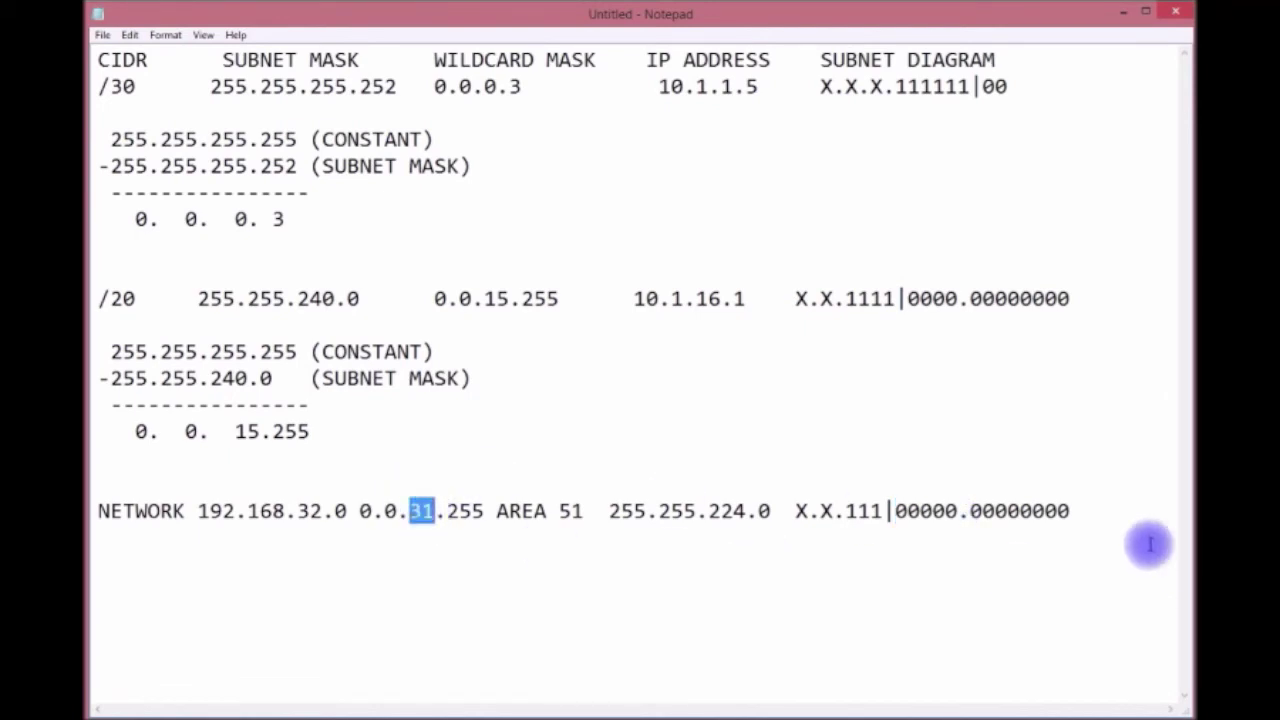
{"action": "left_click", "coordinate": [1070, 511]}
{"action": "left_click_drag", "start_coordinate": [1070, 511], "coordinate": [978, 511]}
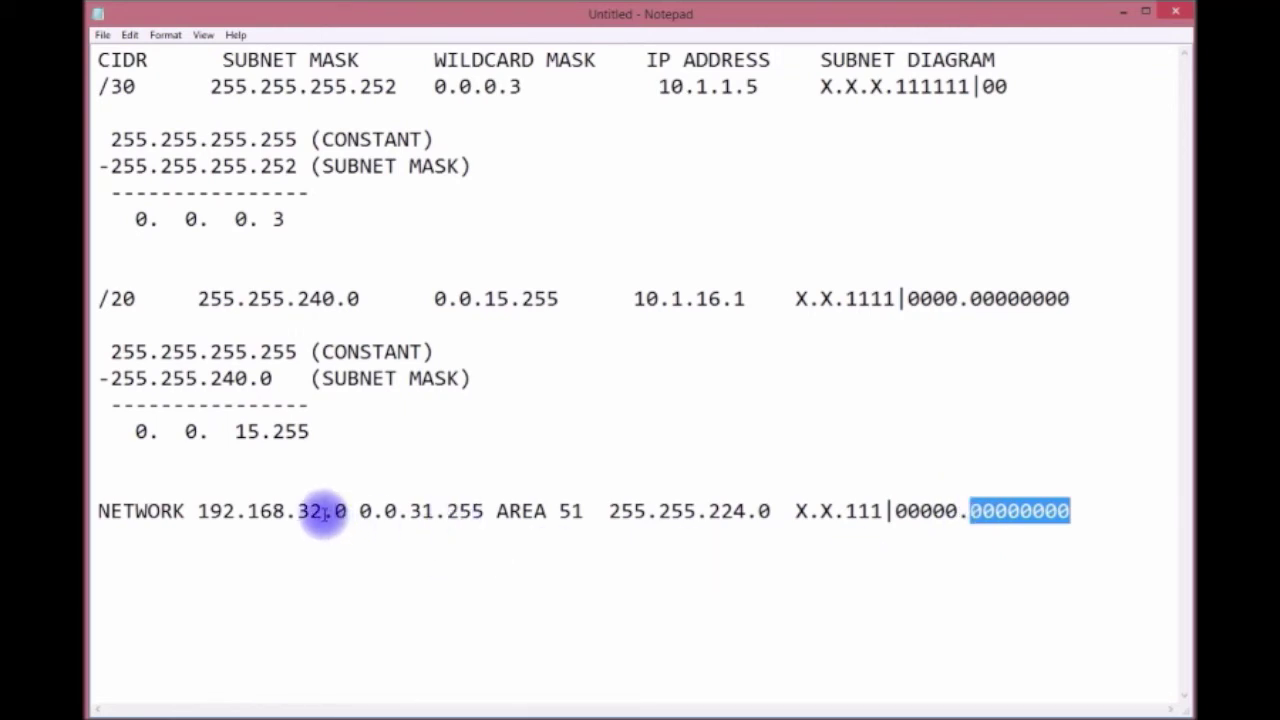
{"action": "mouse_move", "coordinate": [322, 511]}
{"action": "left_mouse_down"}
{"action": "mouse_move", "coordinate": [306, 514]}
{"action": "mouse_move", "coordinate": [343, 514]}
{"action": "mouse_move", "coordinate": [292, 511]}
{"action": "mouse_move", "coordinate": [347, 511]}
{"action": "left_mouse_up"}
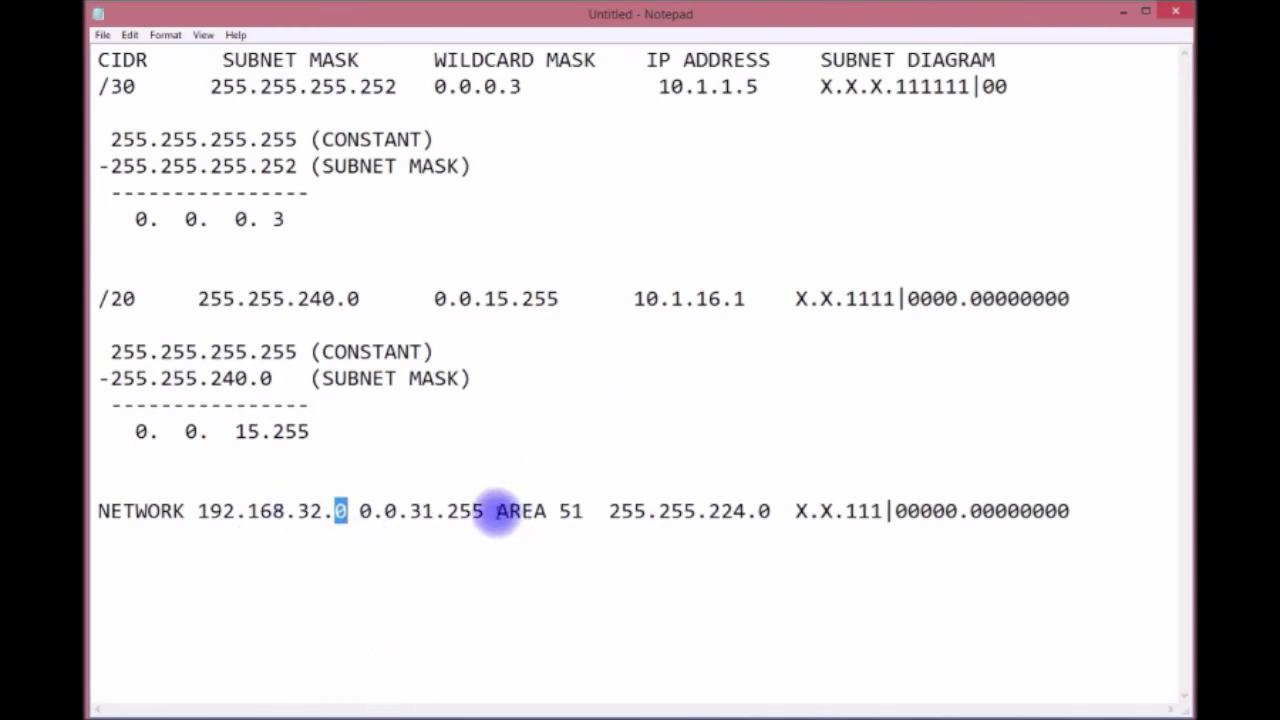
{"action": "left_click_drag", "start_coordinate": [497, 511], "coordinate": [582, 514]}
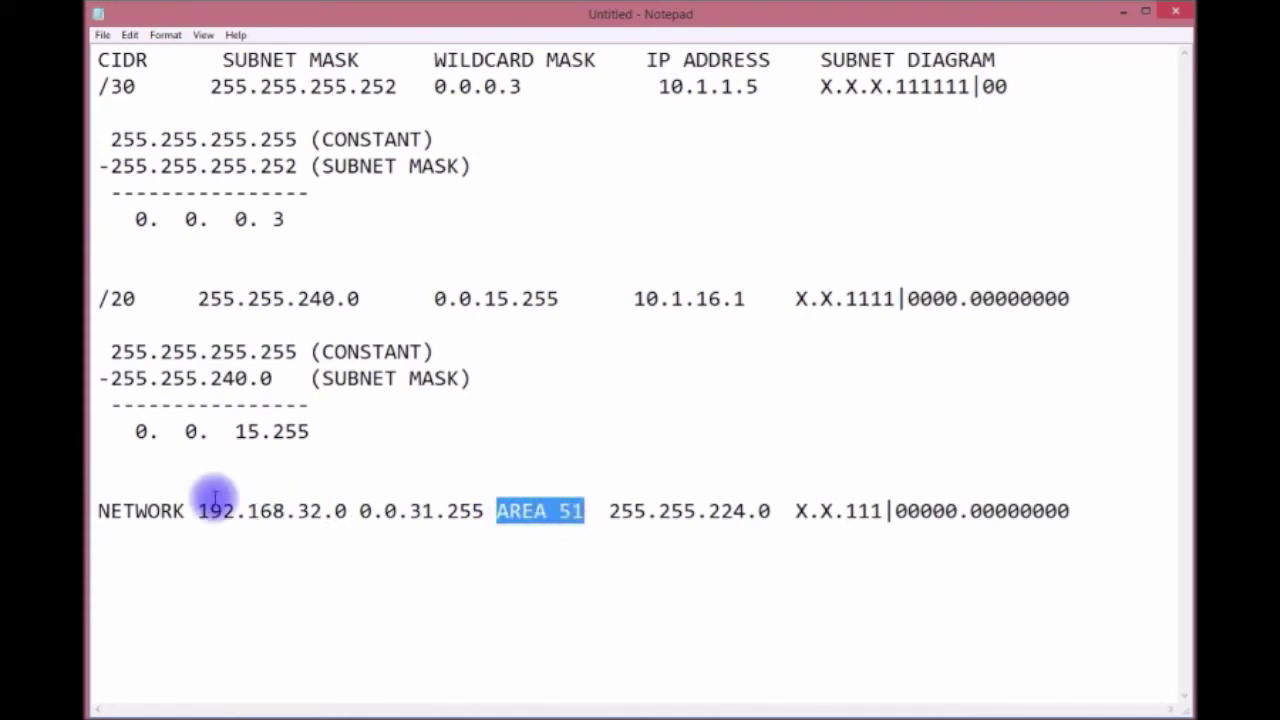
{"action": "left_click_drag", "start_coordinate": [100, 512], "coordinate": [584, 512]}
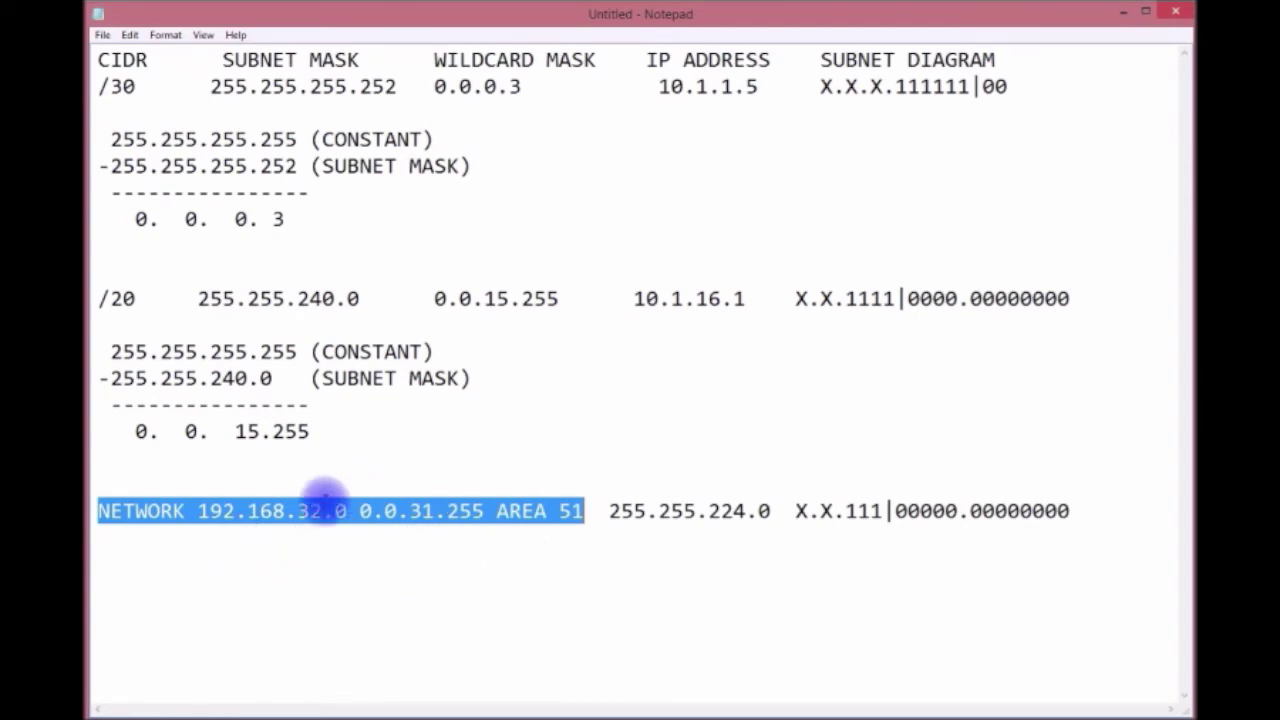
{"action": "left_click", "coordinate": [332, 557]}
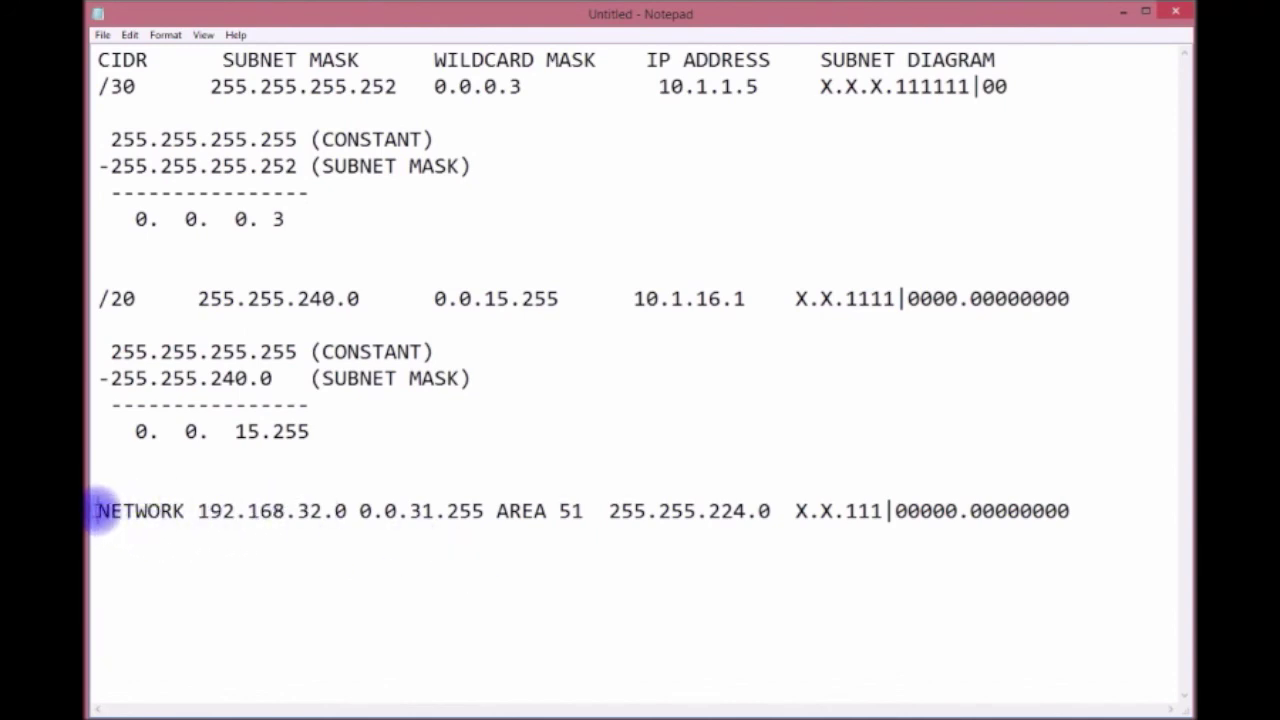
{"action": "left_click_drag", "start_coordinate": [97, 512], "coordinate": [481, 530]}
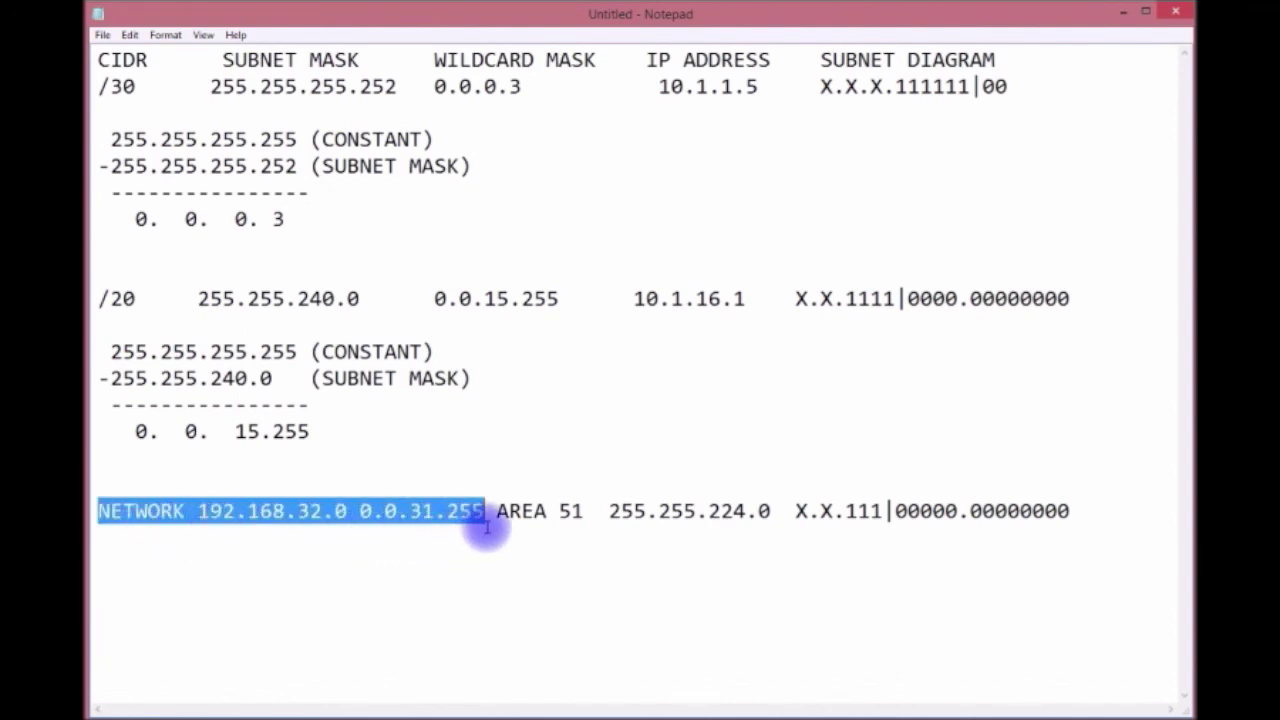